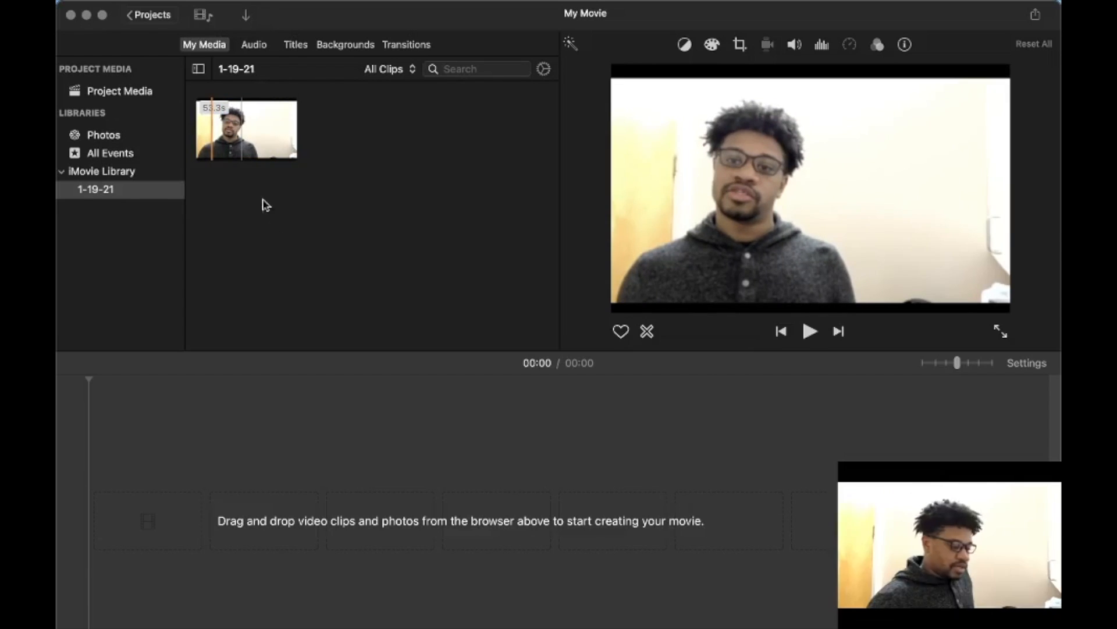
Add only the middle section of the 1-19-21 clip, about 36 seconds long, to the empty timeline
left_click_drag(246, 153, 258, 408)
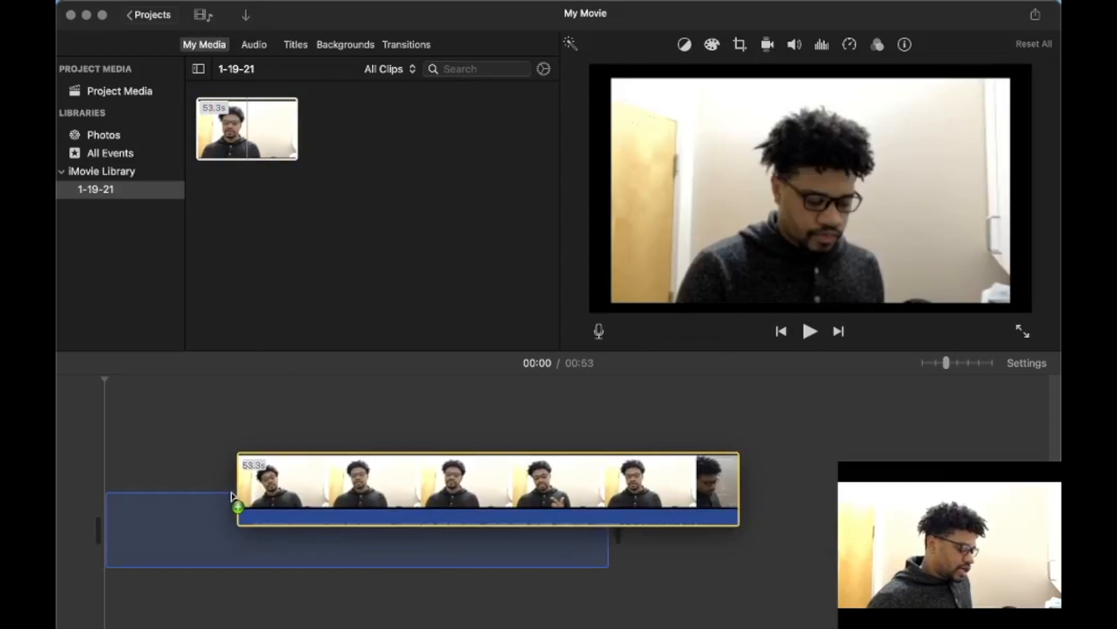
key("Delete")
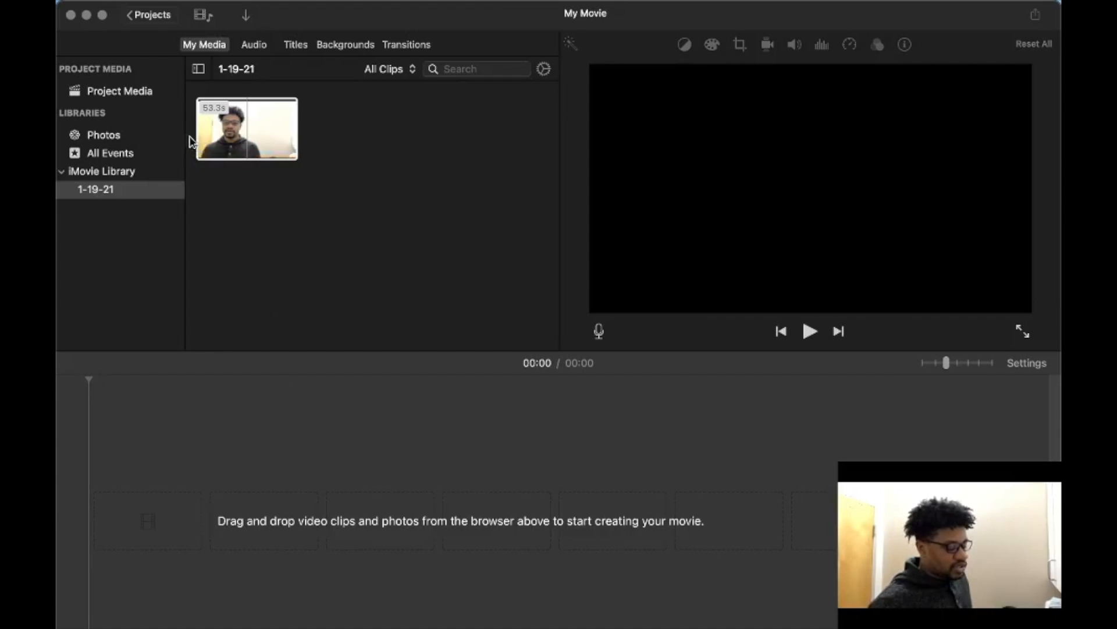
left_click(208, 151)
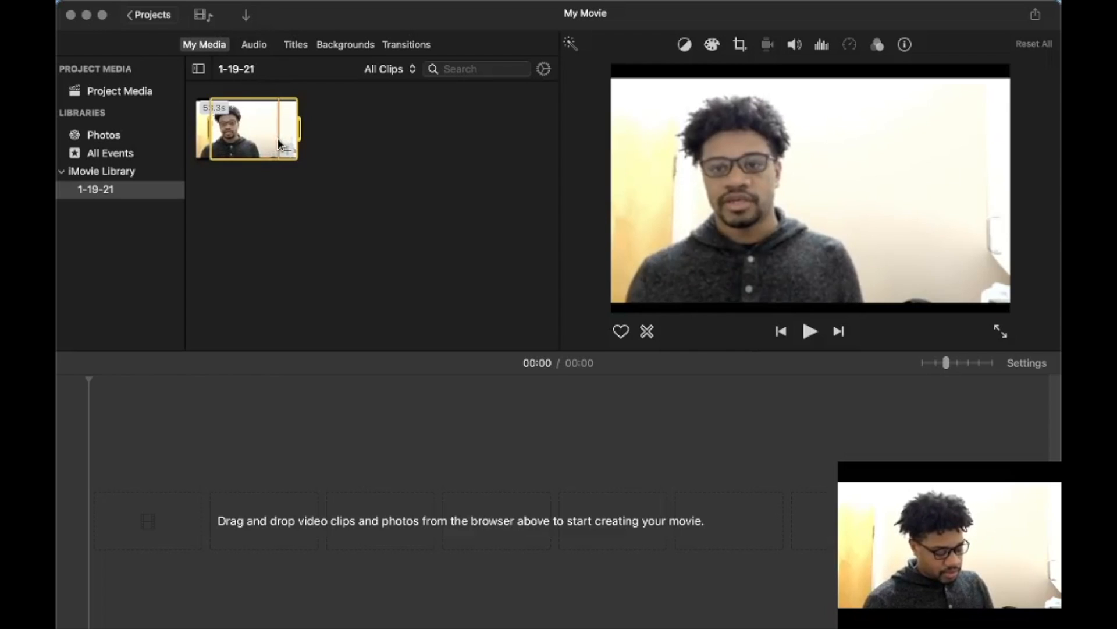
key("o")
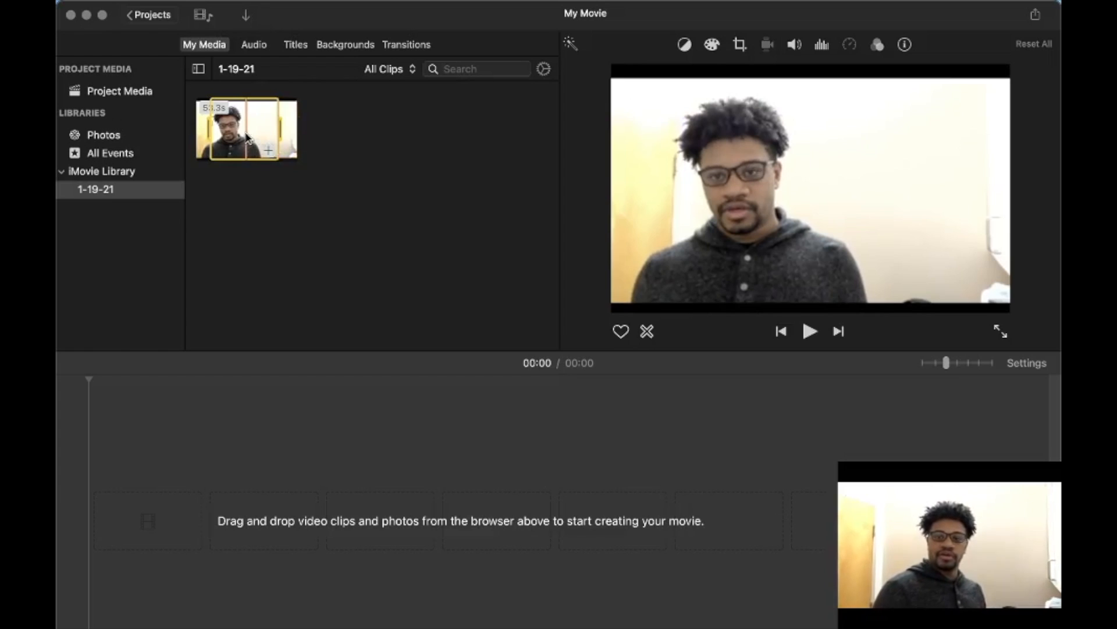
left_click_drag(246, 137, 175, 460)
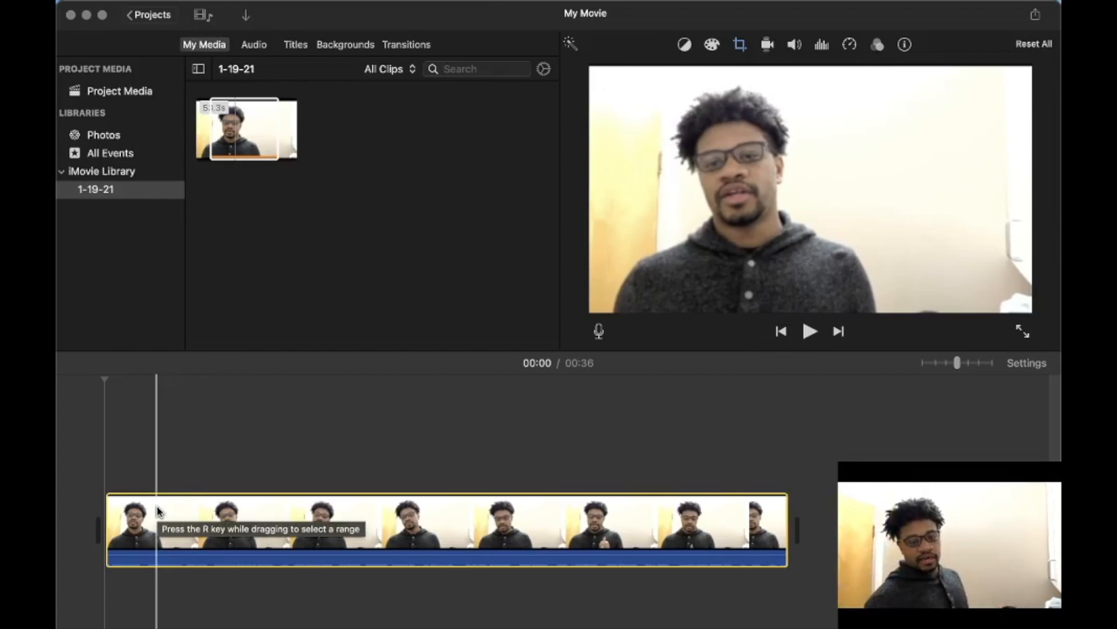
Try trimming the timeline clip at its end and at its start
mouse_move(787, 542)
left_mouse_down()
mouse_move(837, 547)
mouse_move(789, 552)
left_mouse_up()
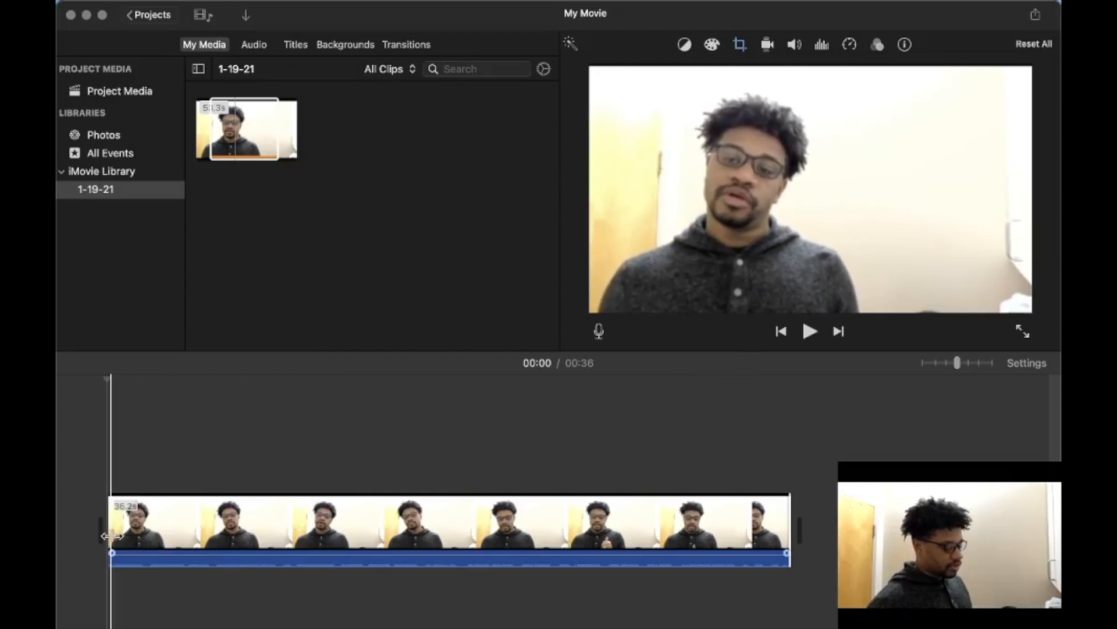
left_click_drag(111, 536, 205, 527)
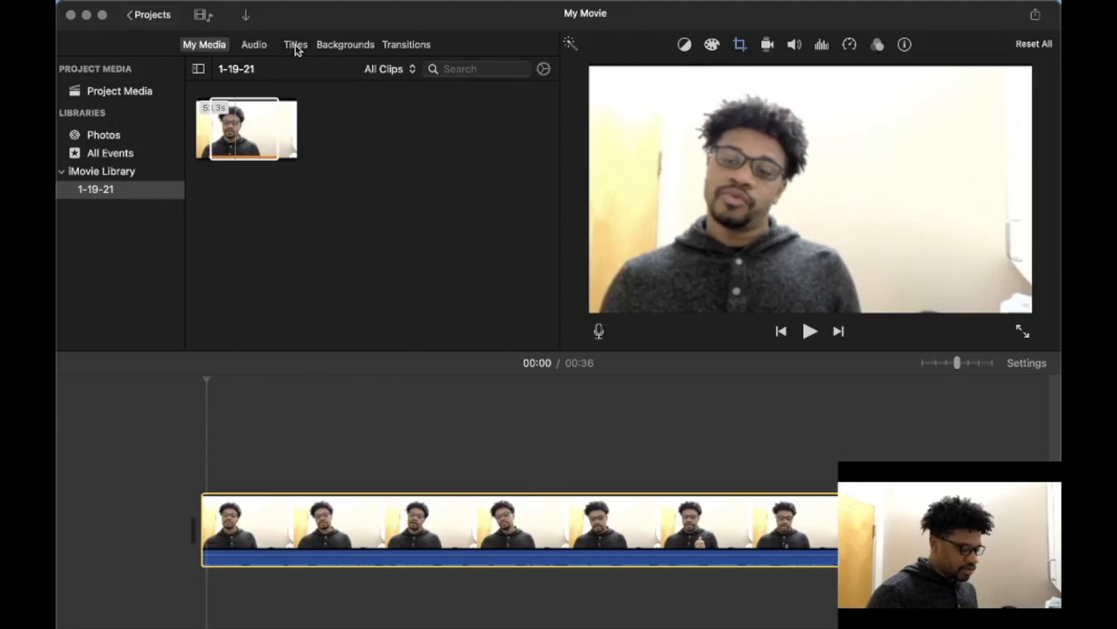
Place an Expand title above the start of the timeline clip
left_click(297, 47)
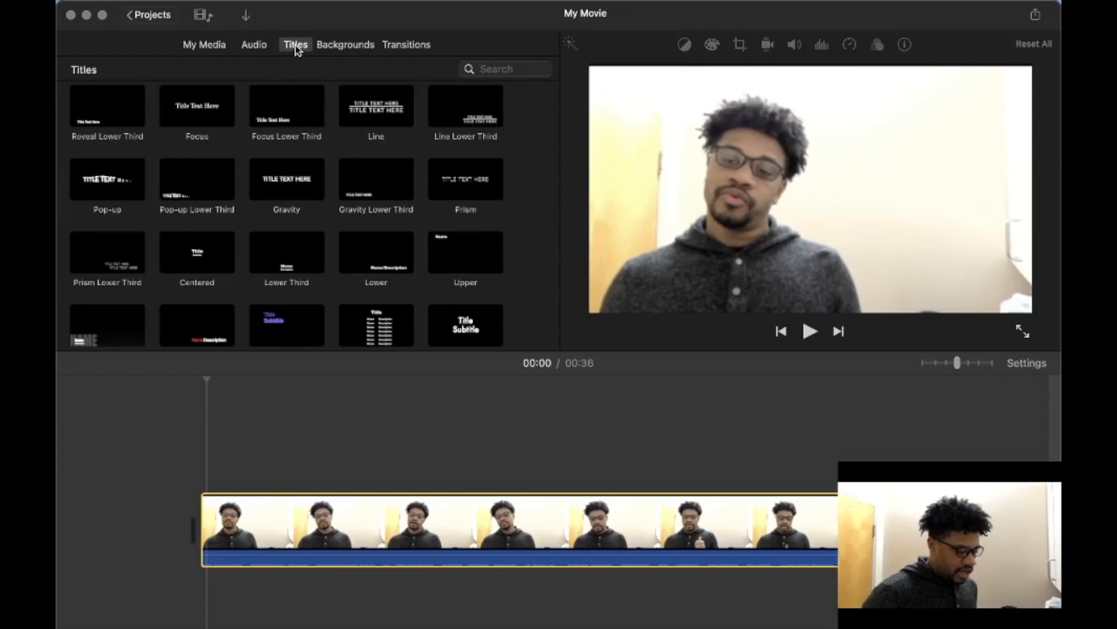
scroll(348, 228, "up", 4)
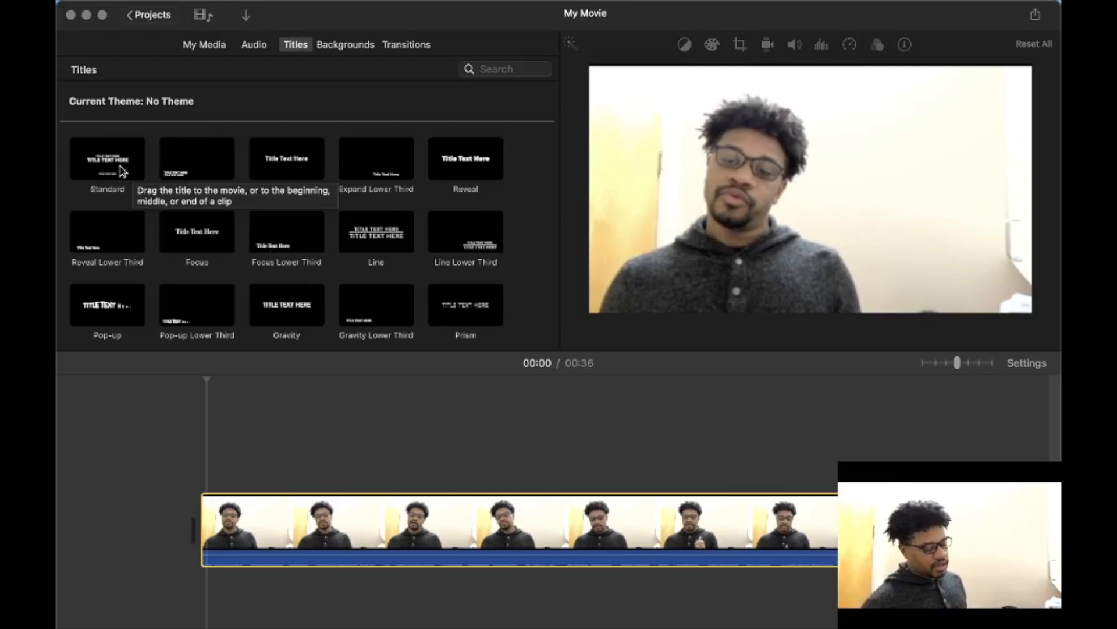
left_click_drag(286, 162, 197, 473)
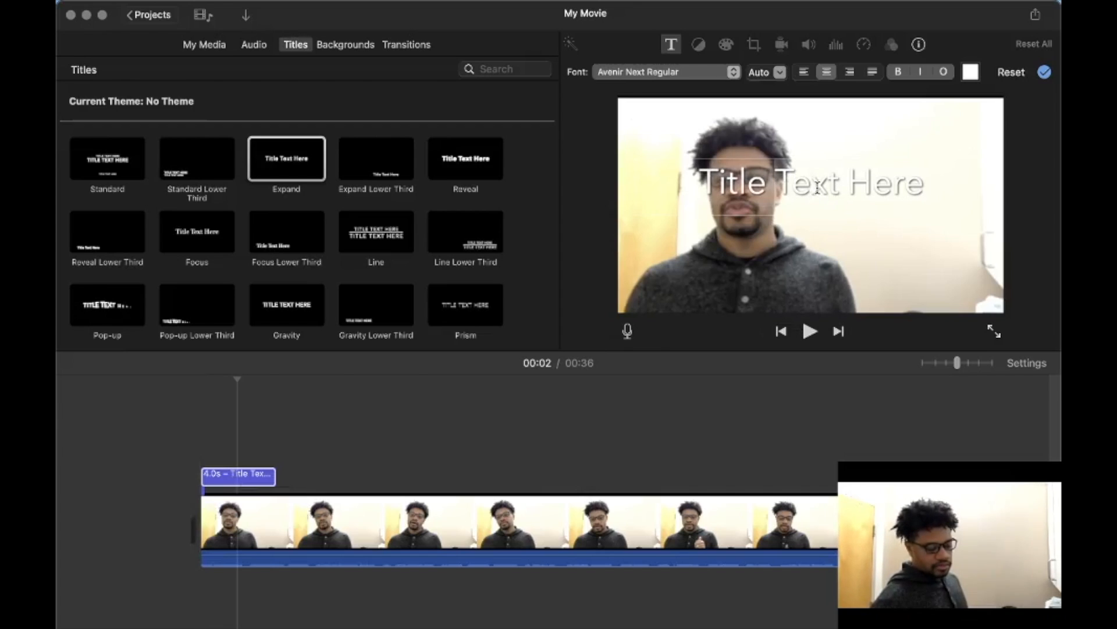
Set the Expand title's font size to 58 and try left and right alignment before centering it again
left_click(779, 73)
left_click(768, 119)
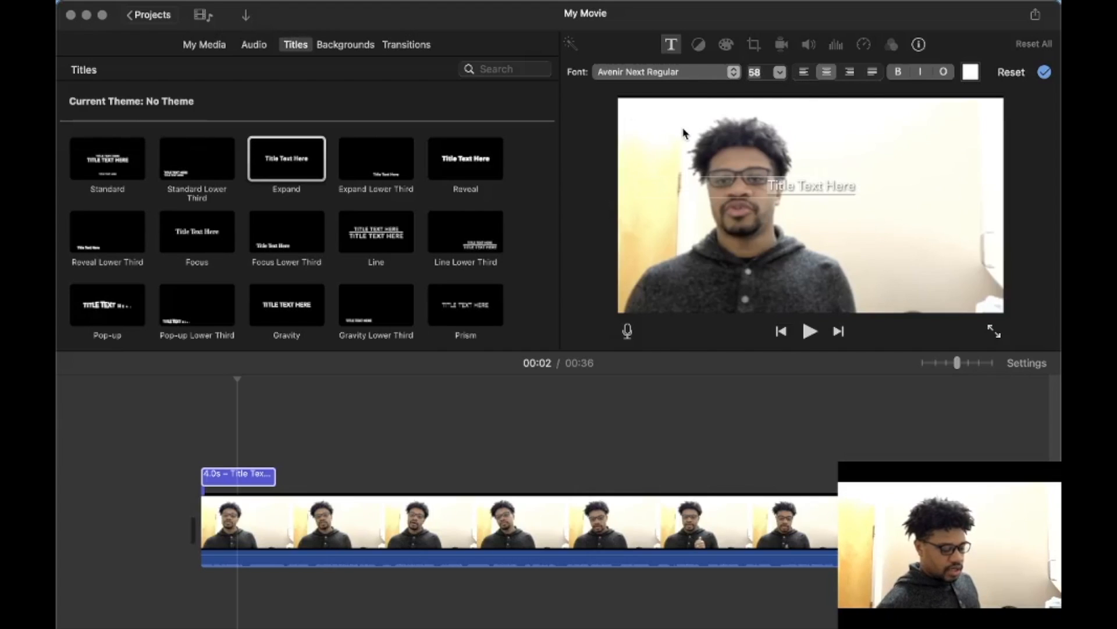
left_click(805, 75)
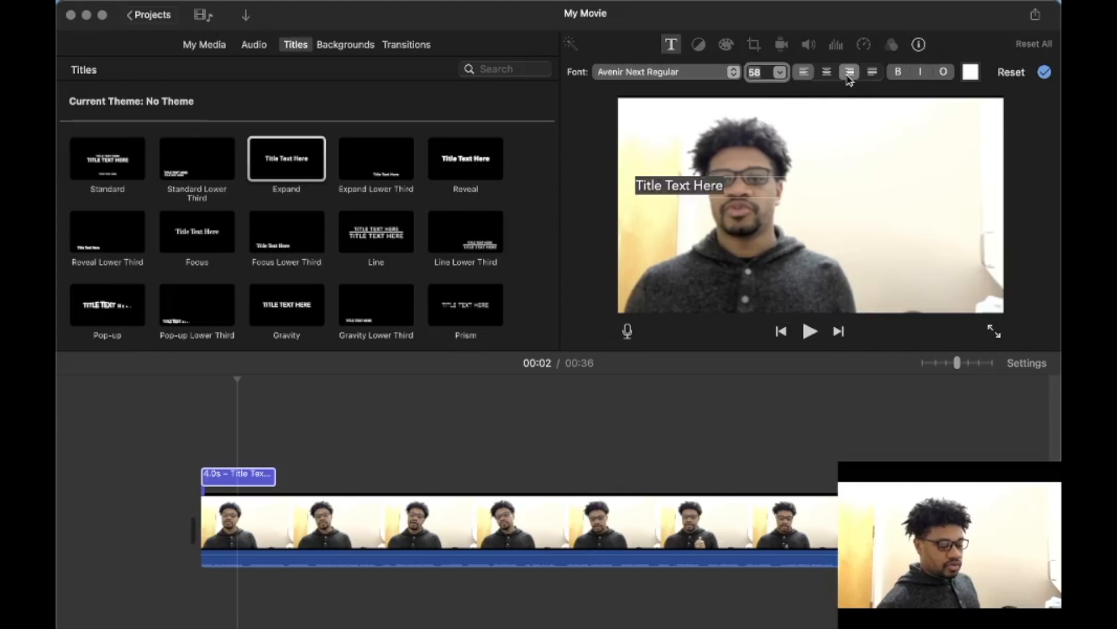
left_click(849, 75)
left_click(827, 74)
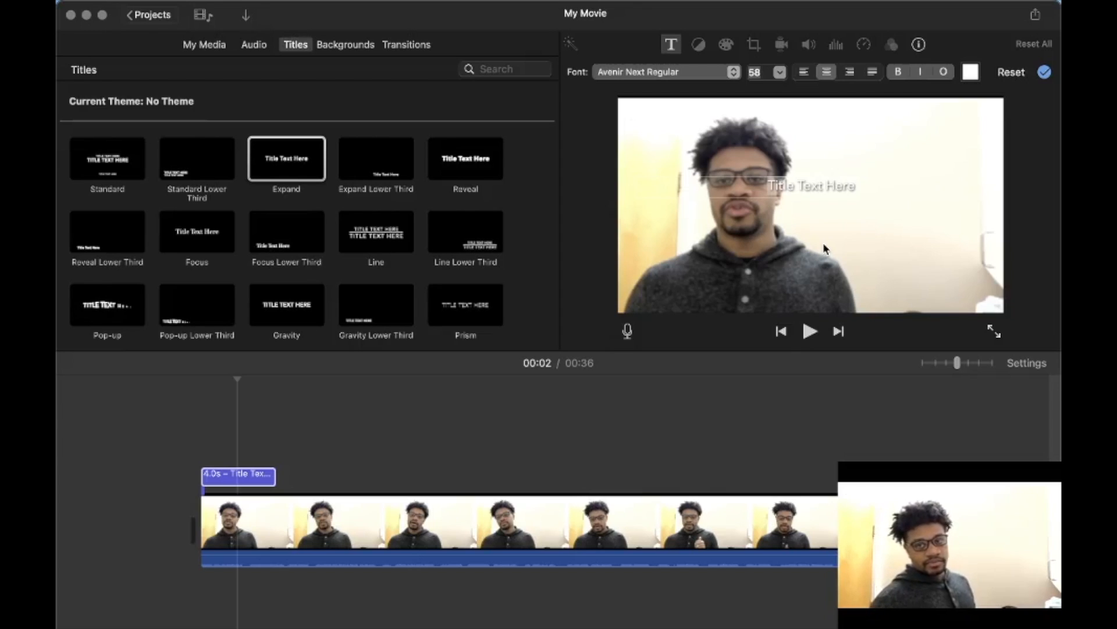
Look through the available title styles and delete the Expand title from the timeline
scroll(395, 326, "down", 5)
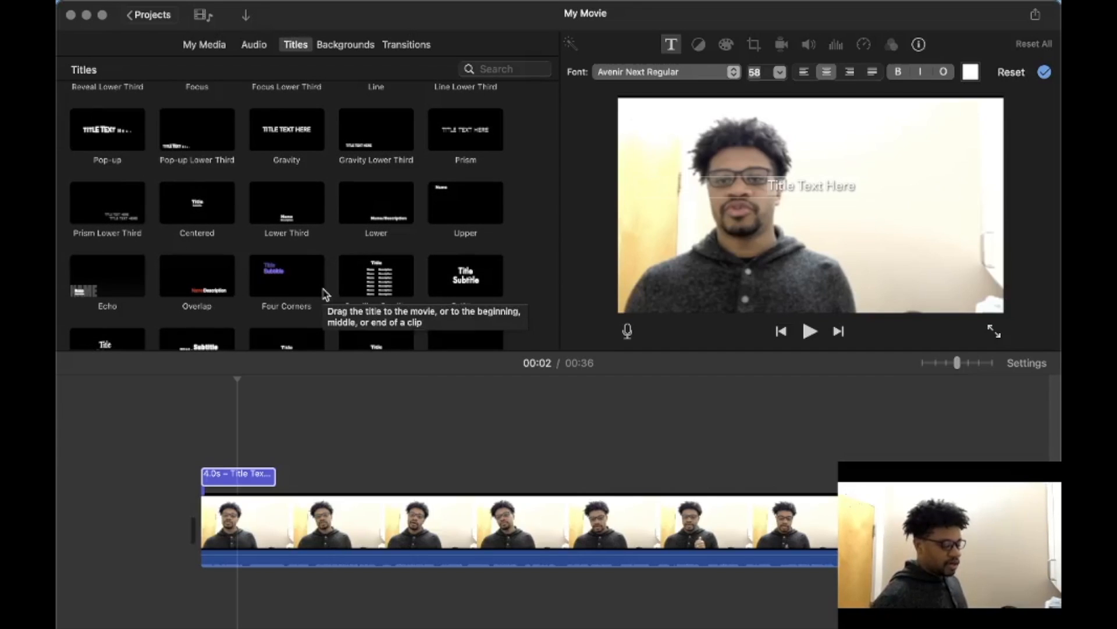
scroll(325, 294, "up", 5)
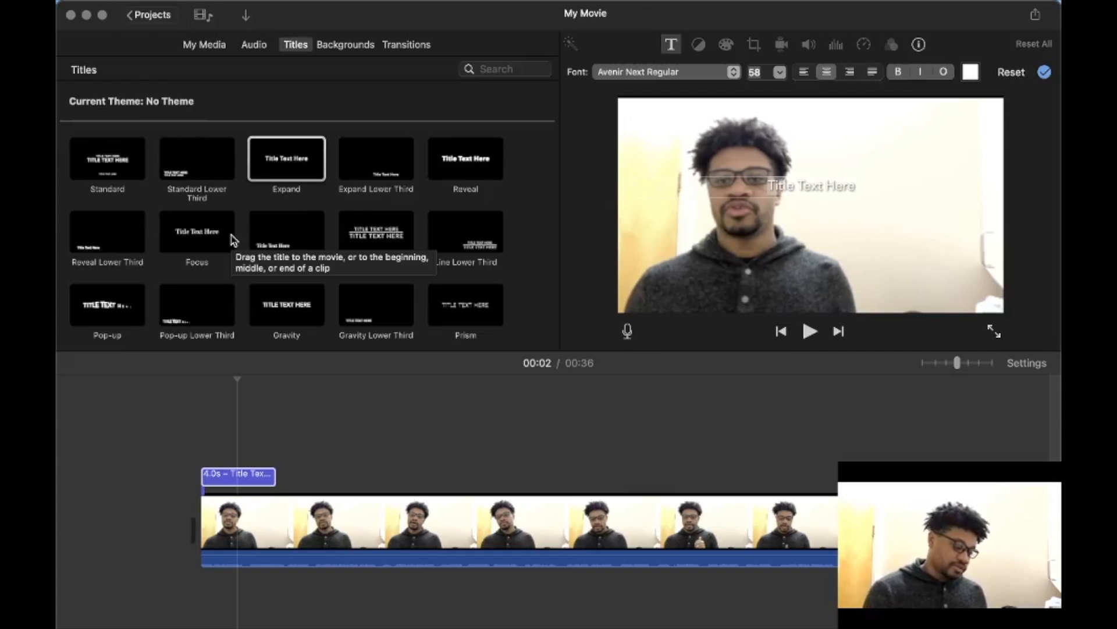
scroll(231, 240, "down", 5)
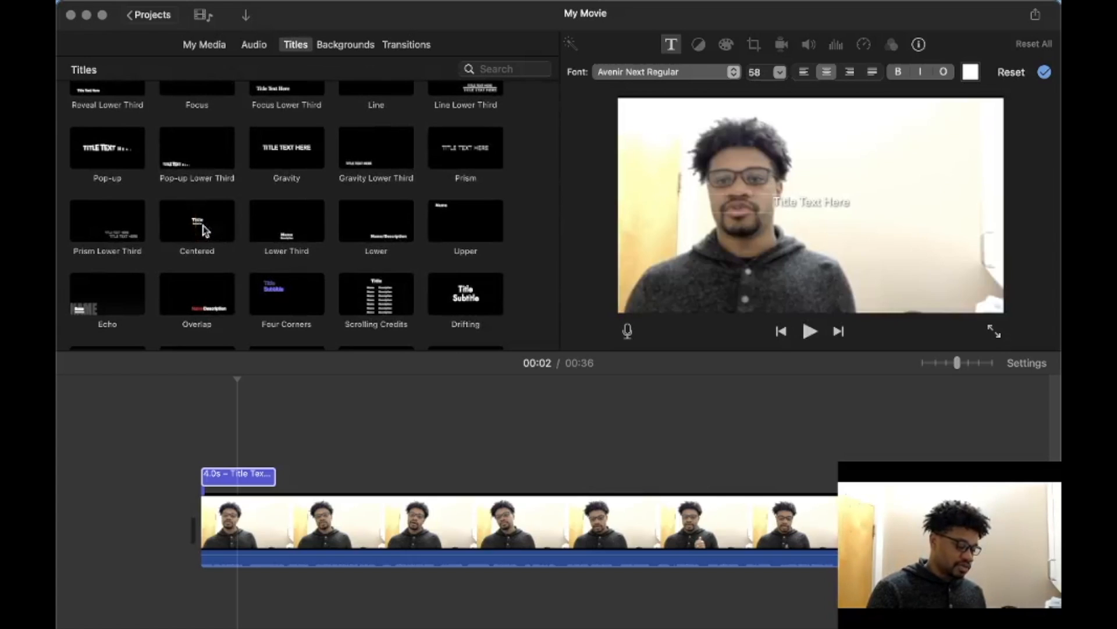
left_click(240, 488)
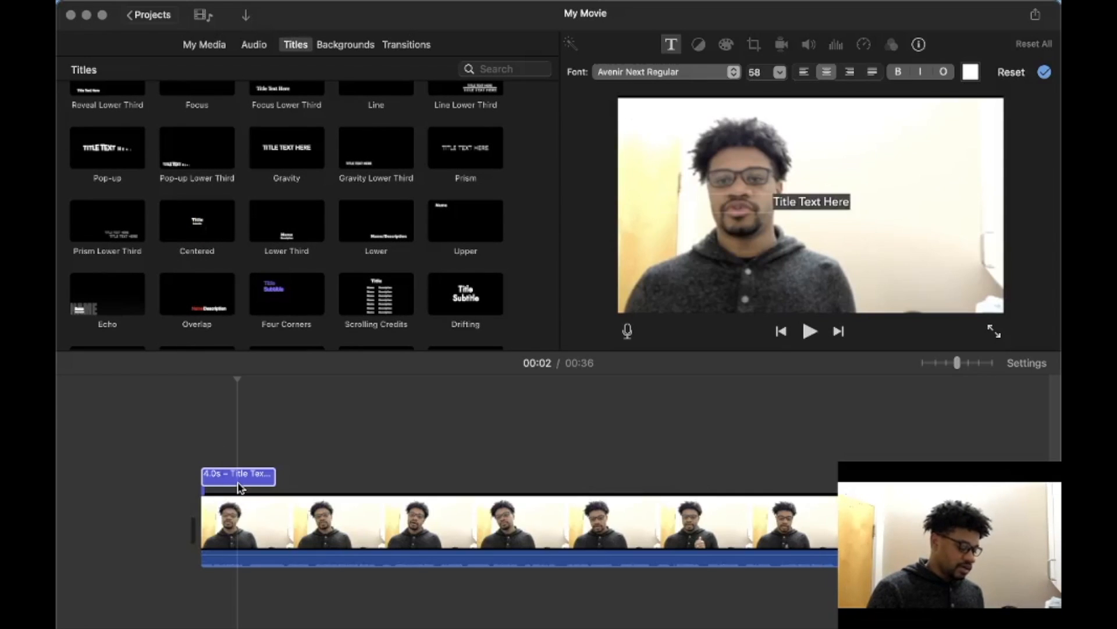
left_click(242, 480)
key("Delete")
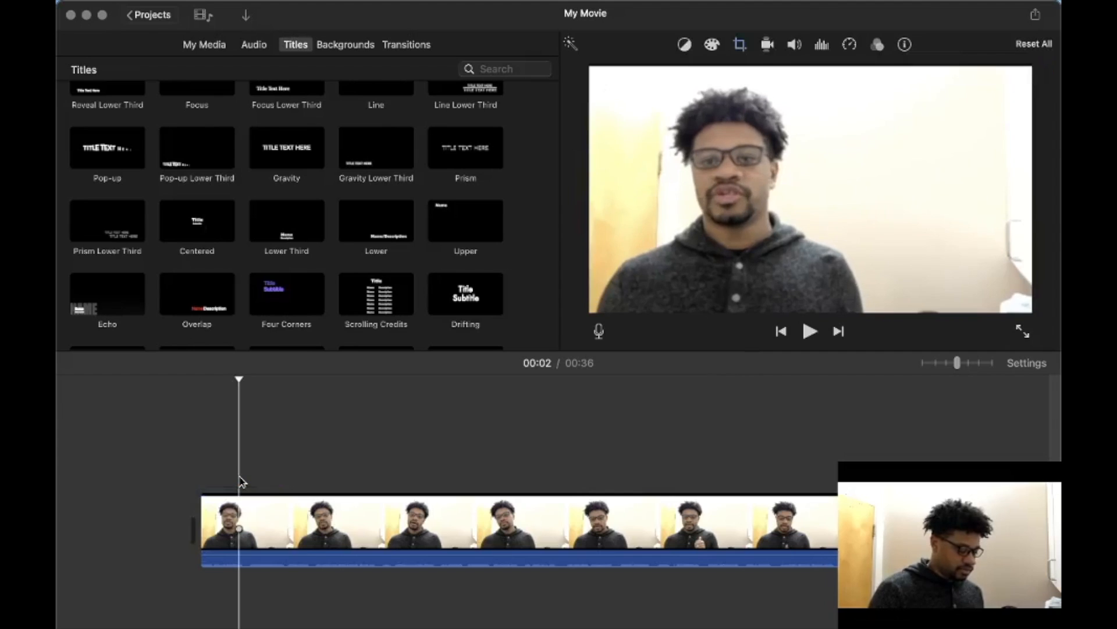
Place a Centered title at the clip's start, replace its title text with "Best Option" and remove the subtitle
left_click_drag(197, 225, 213, 474)
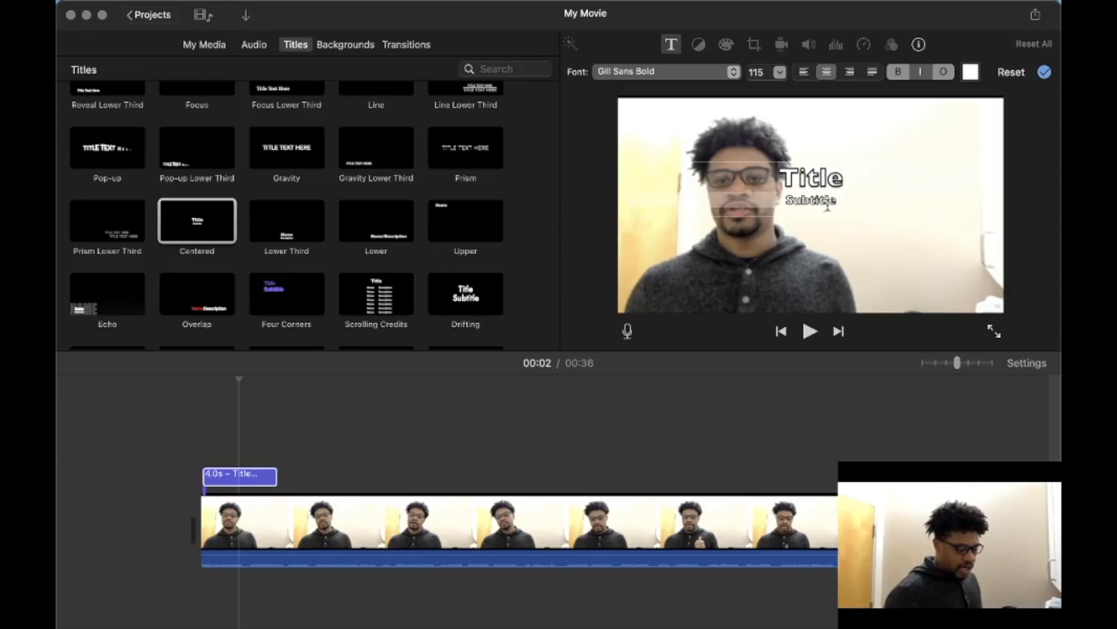
double_click(813, 181)
type("Best Option")
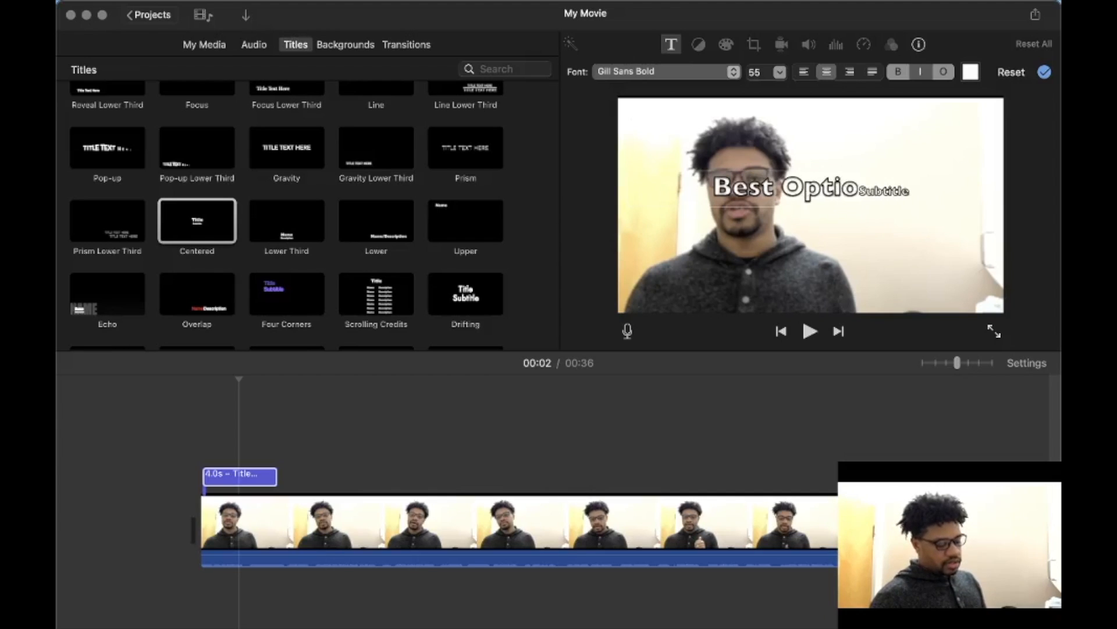
left_click(895, 198)
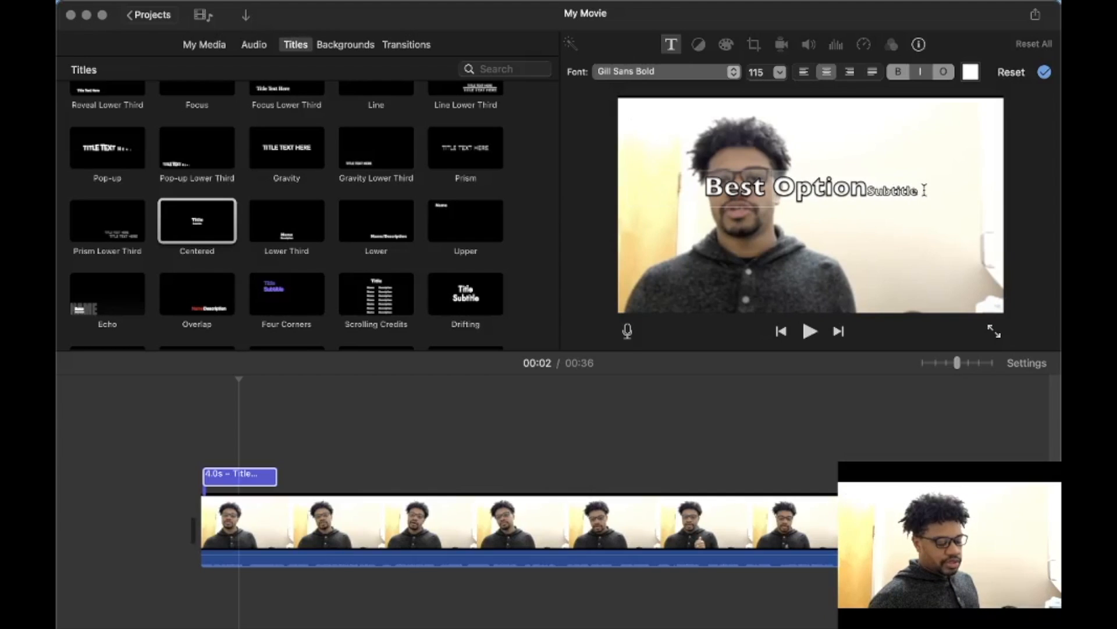
left_click(867, 192)
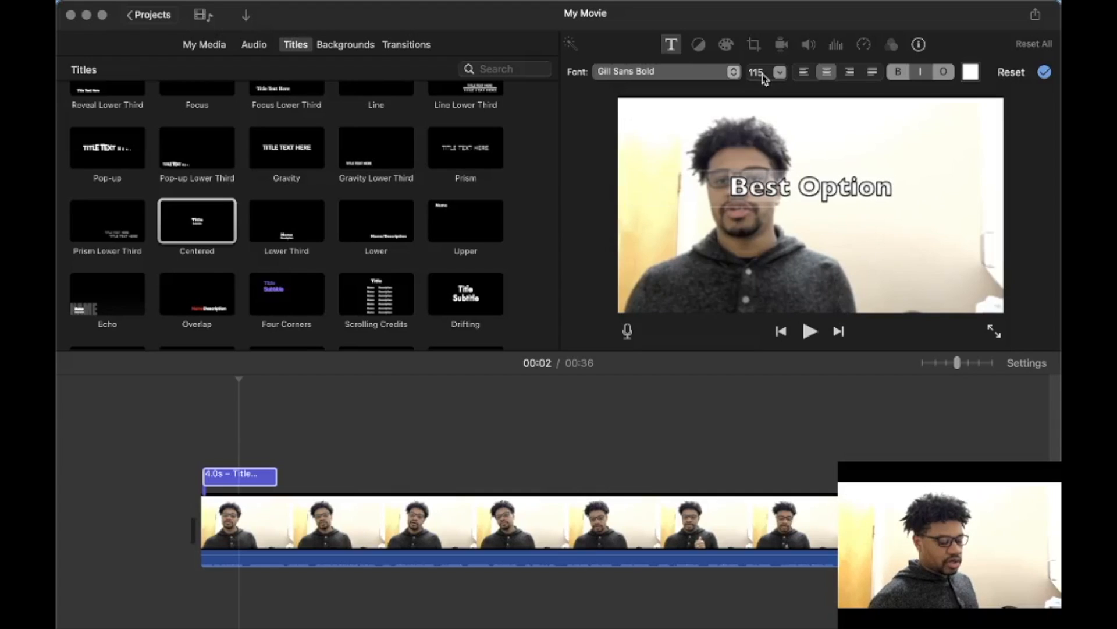
Set the "Best Option" title's font to American Typewriter and its size to 80
left_click(780, 72)
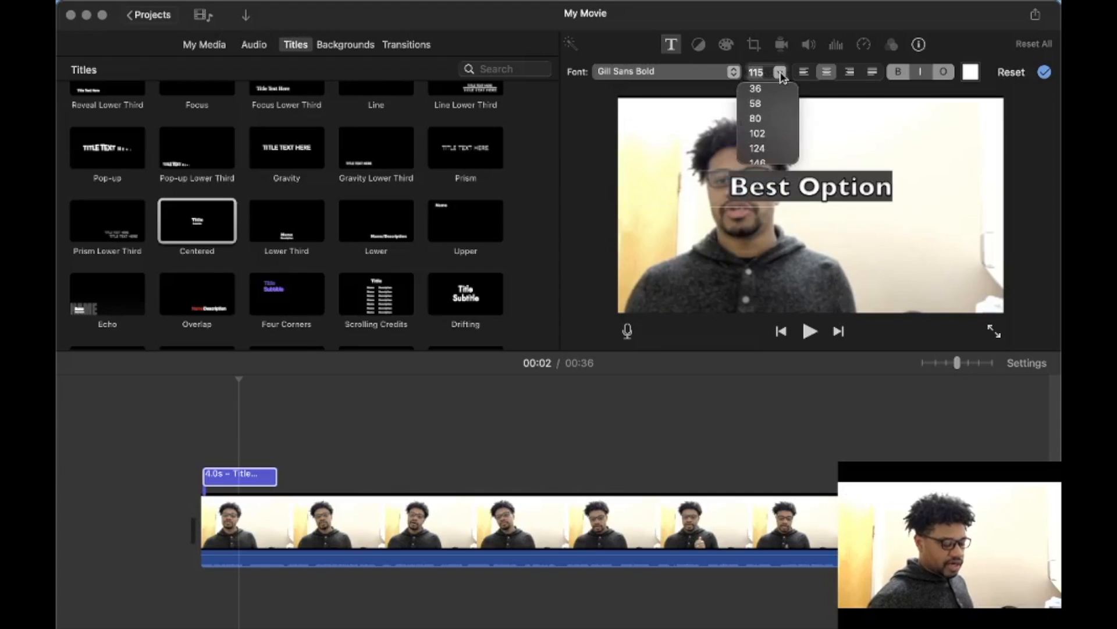
left_click(774, 105)
left_click(735, 74)
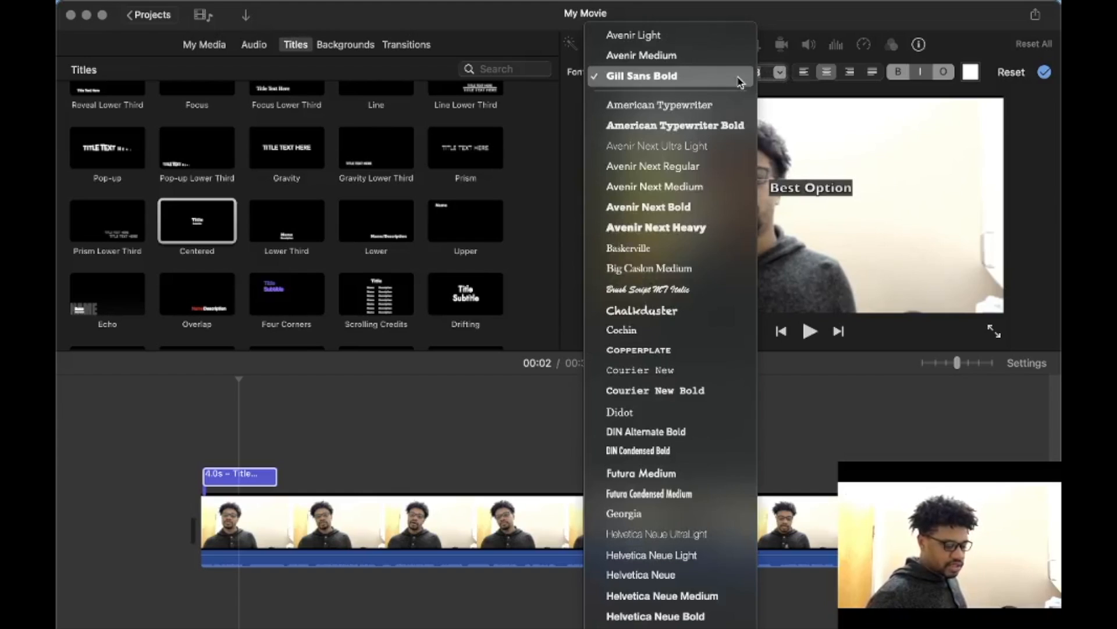
left_click(725, 116)
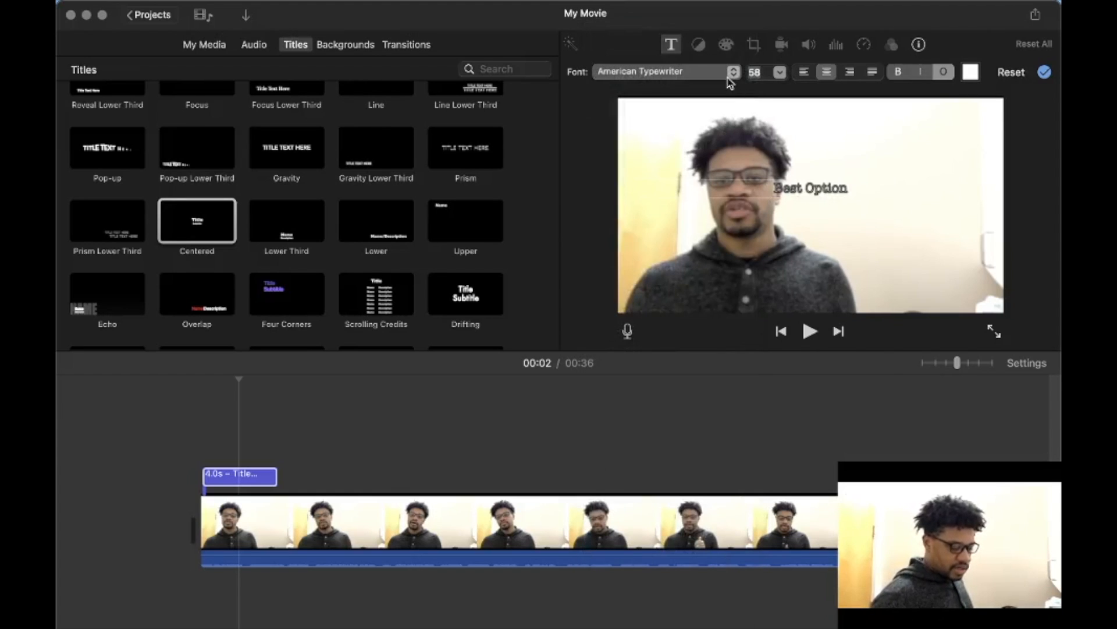
left_click(780, 71)
left_click(776, 100)
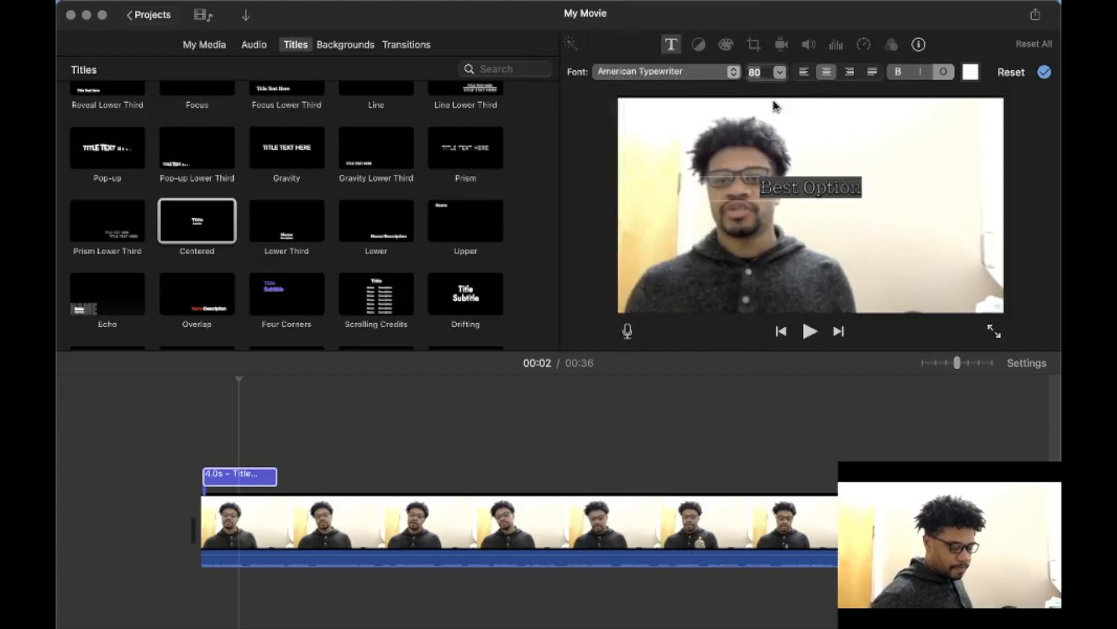
left_click(864, 190)
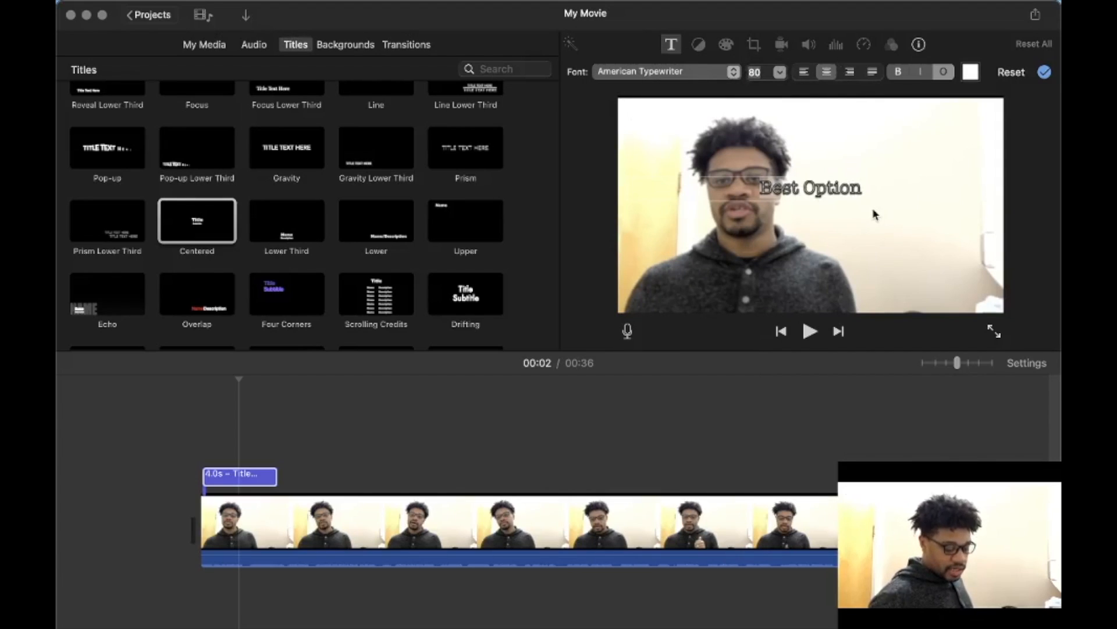
Try left and right alignment on the "Best Option" title, then return it to centered
left_click(807, 74)
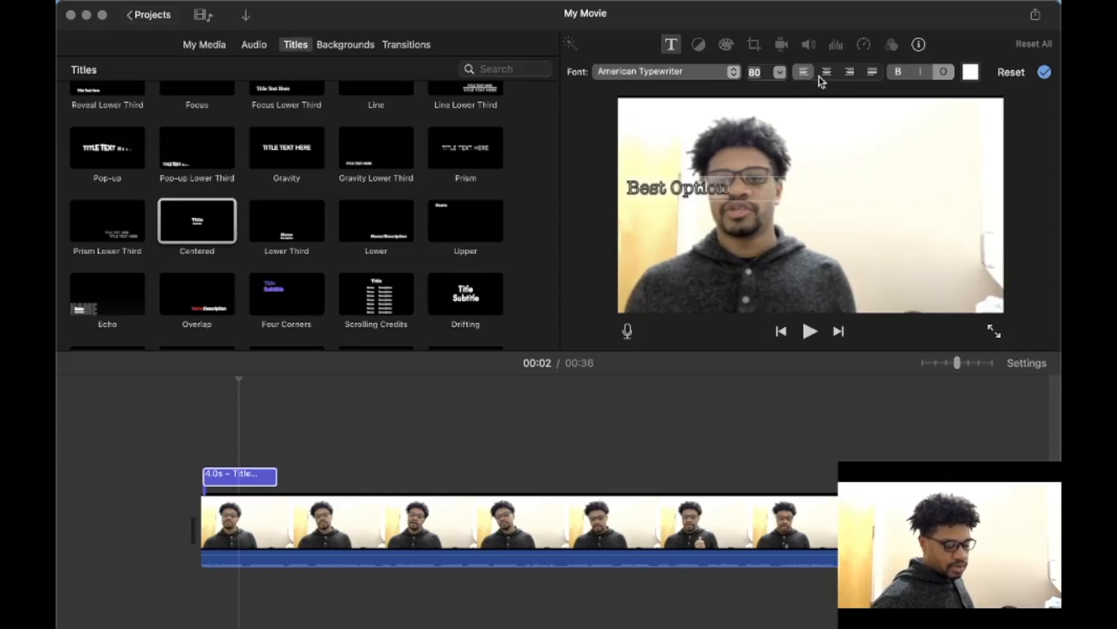
left_click(851, 74)
left_click(833, 77)
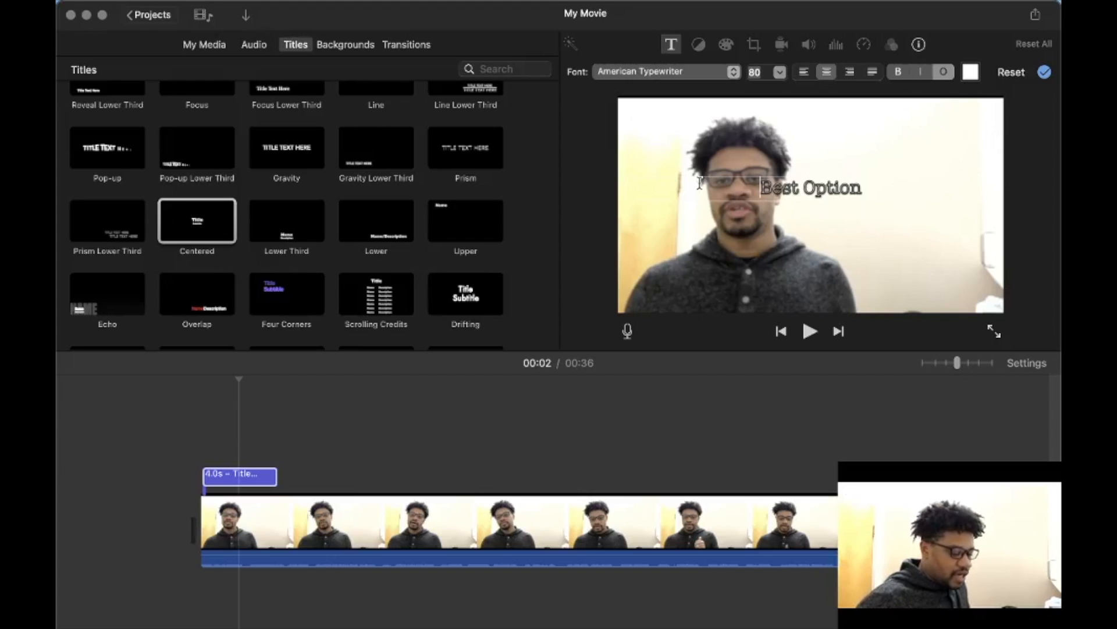
Place the "Best Option" title in the video frame's upper-right corner using right alignment and six blank lines after the text
left_click(849, 72)
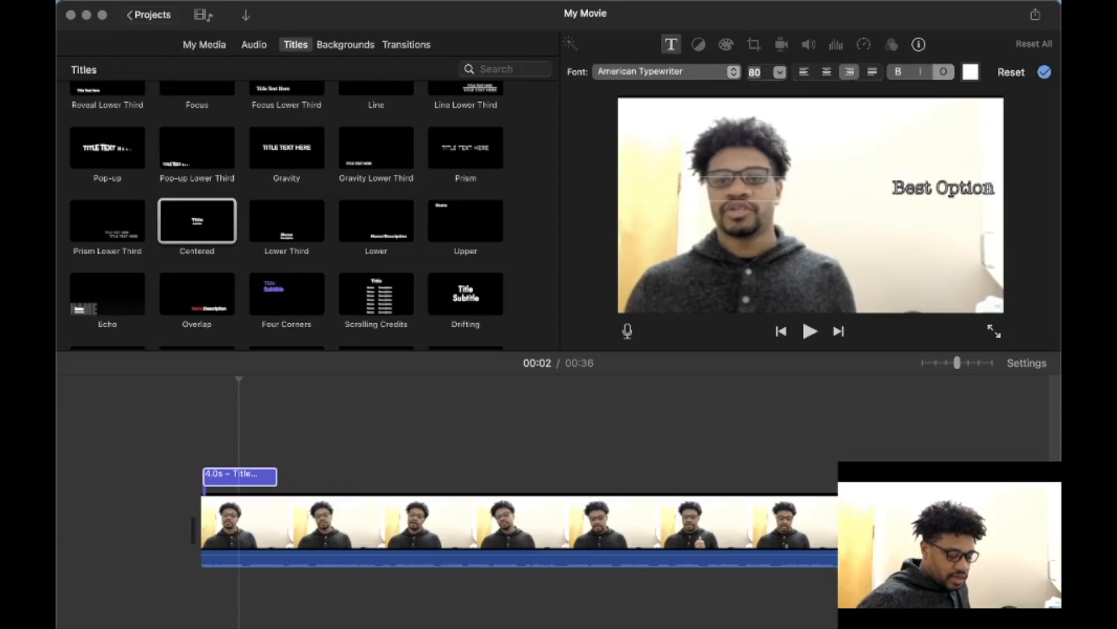
key("Return")
key("Return")
key("Return")
key("Return")
key("Return")
key("Return")
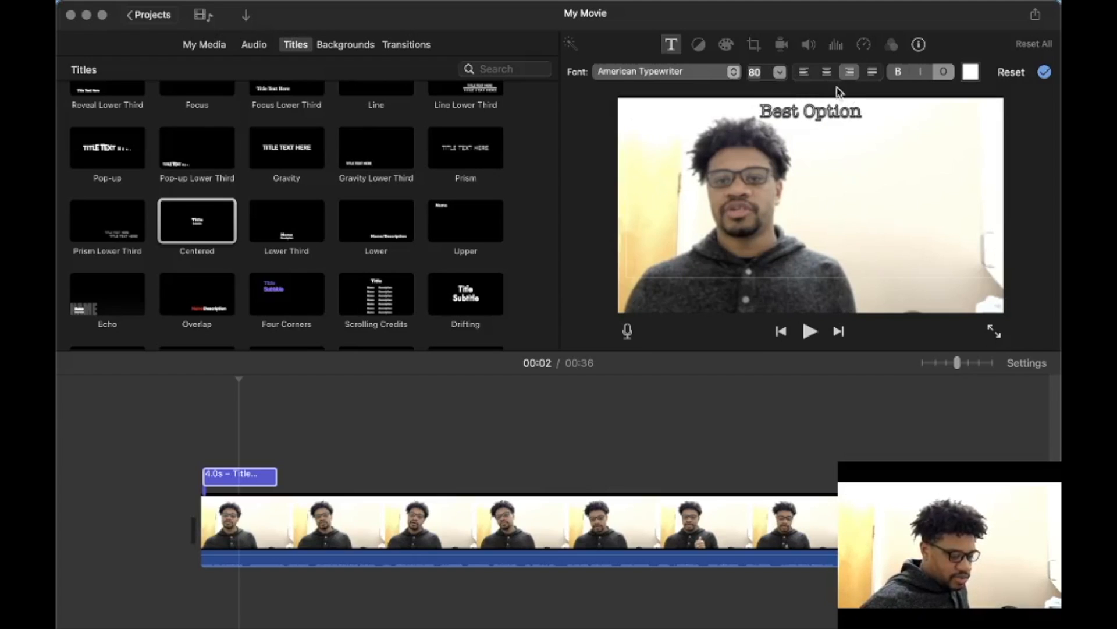
left_click(827, 71)
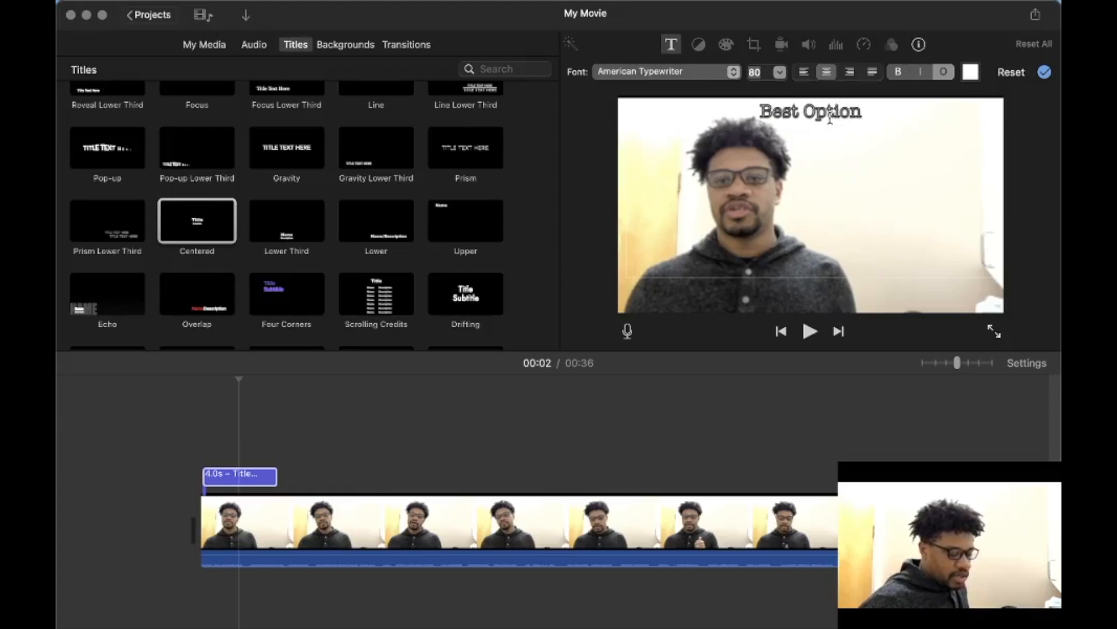
left_click(850, 73)
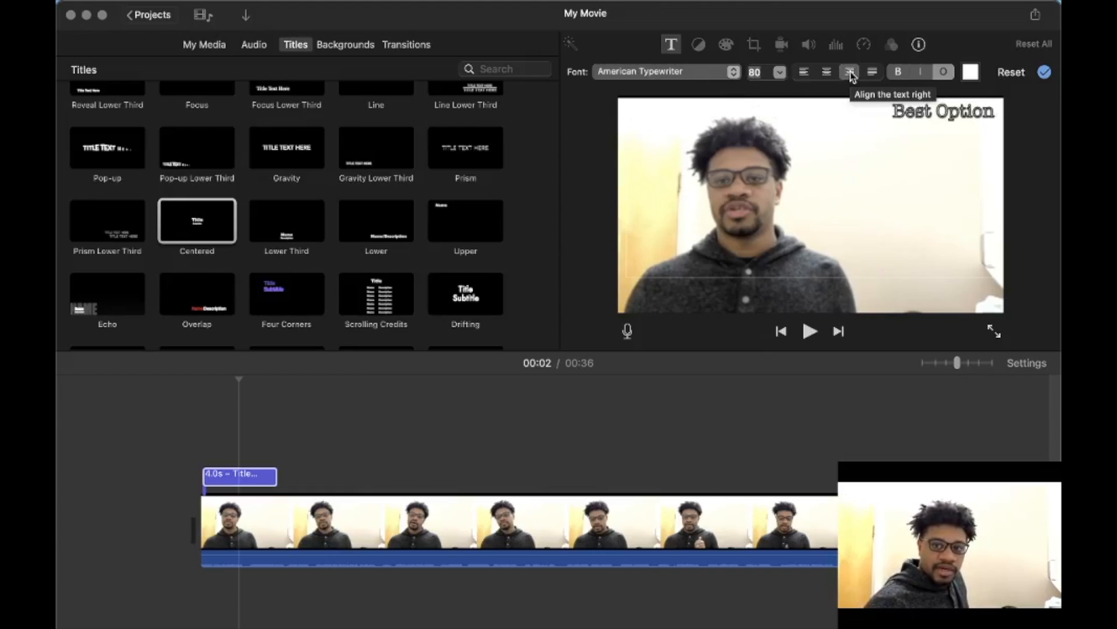
Shift the "Best Option" title down in the video frame by inserting eight blank lines before the text
left_click(889, 112)
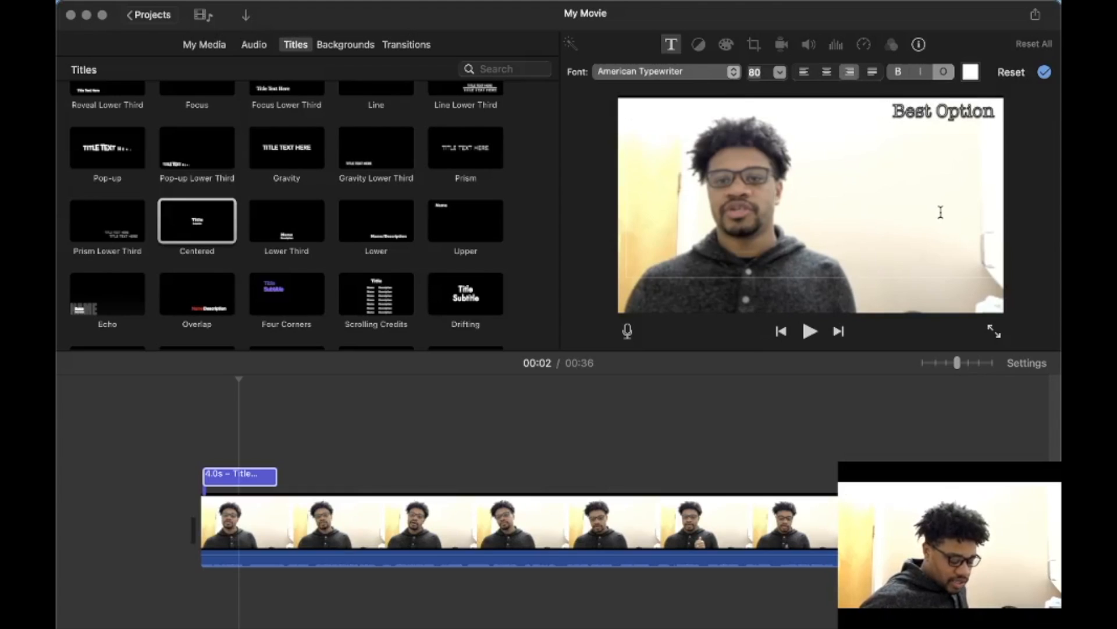
key("Return")
key("Return")
key("Return")
key("Return")
key("Return")
key("Return")
key("Return")
key("Return")
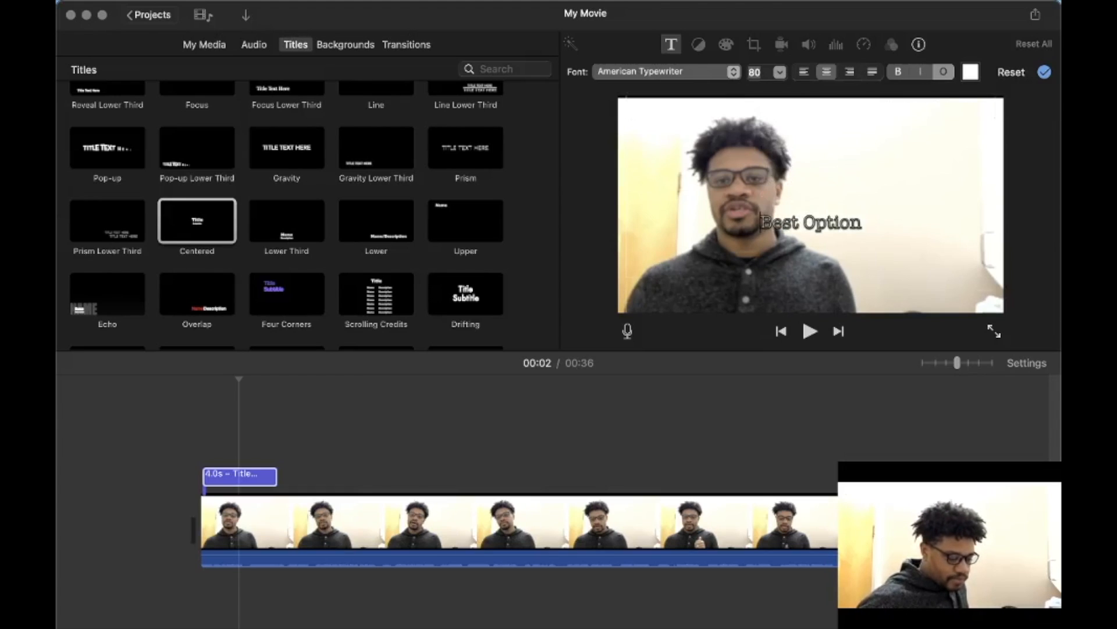
Move the "Best Option" title near the frame's lower-right corner with five more blank lines before it, trying right alignment and returning to centered
key("Return")
key("Return")
key("Return")
key("Return")
key("Return")
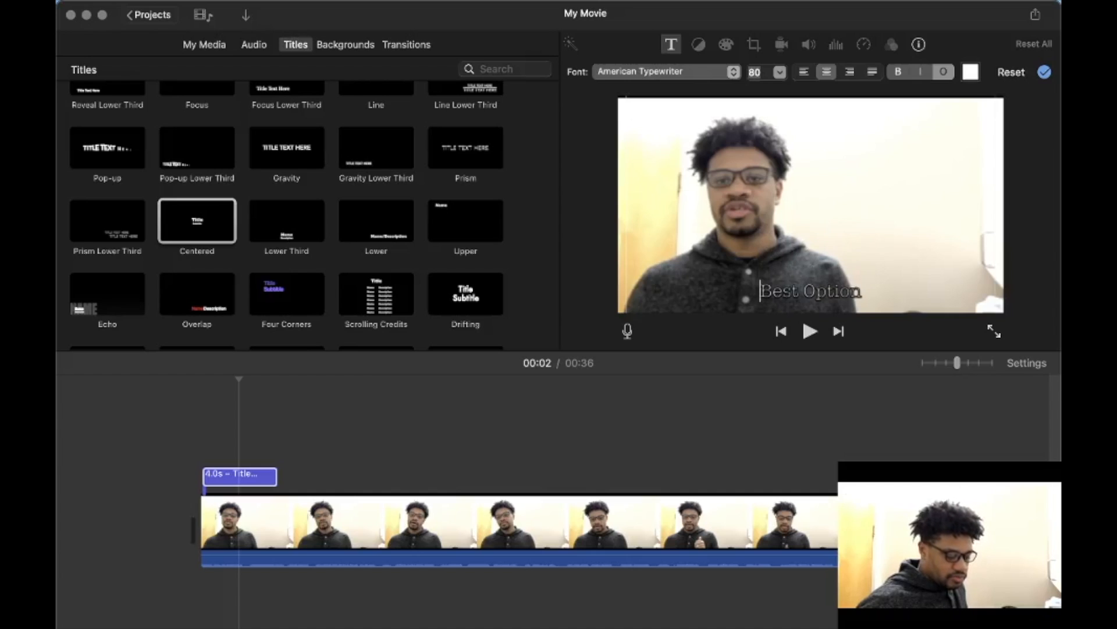
left_click(848, 71)
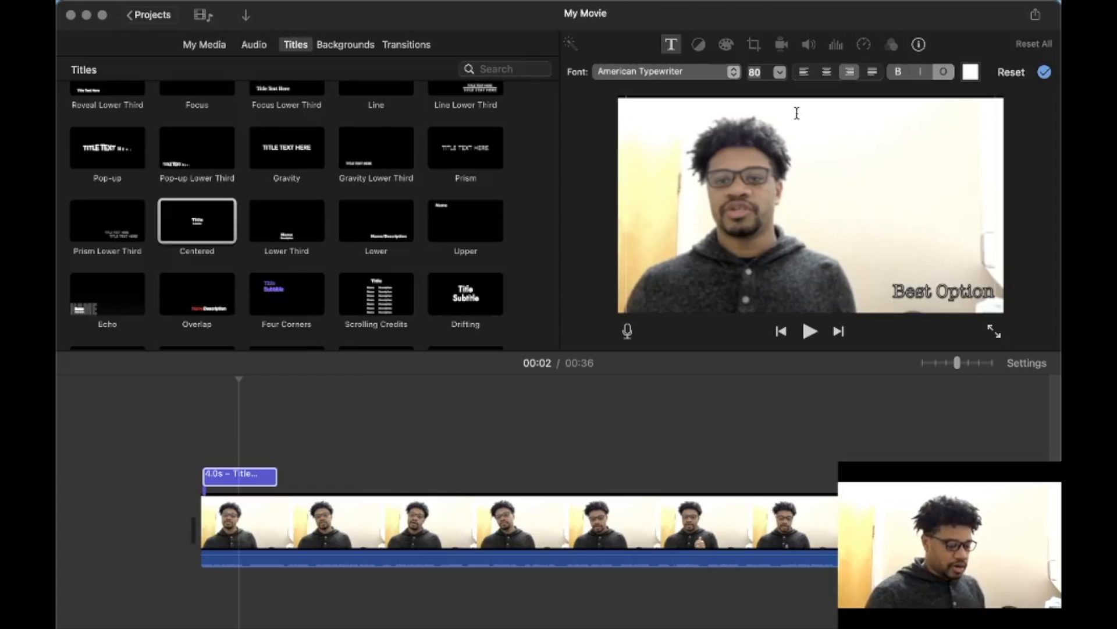
left_click(826, 71)
left_click(763, 290)
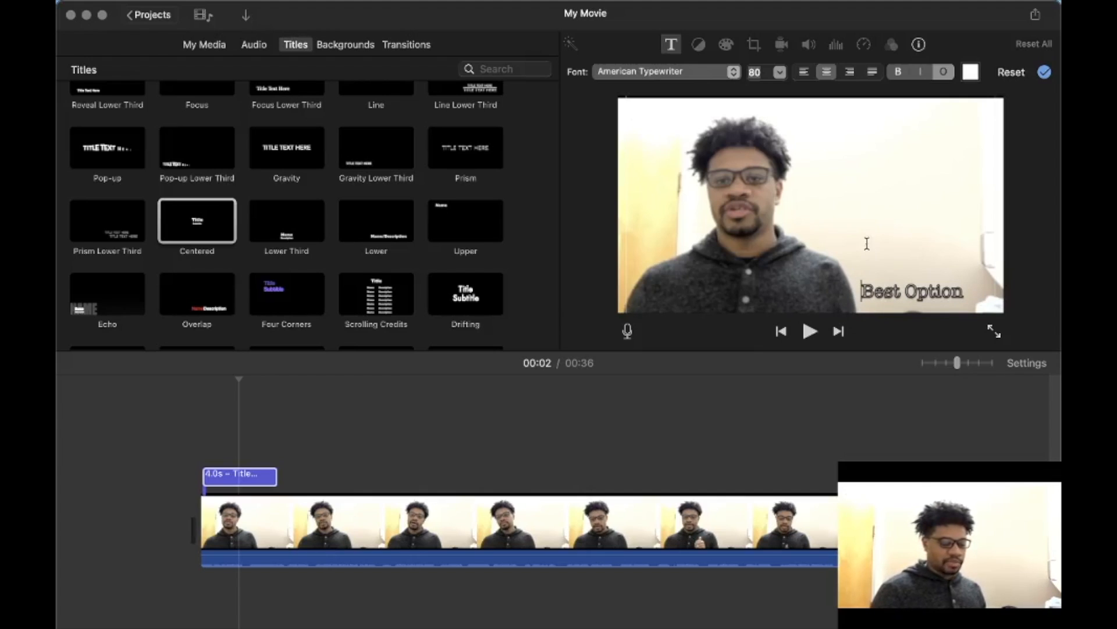
left_click(889, 198)
type("jhj")
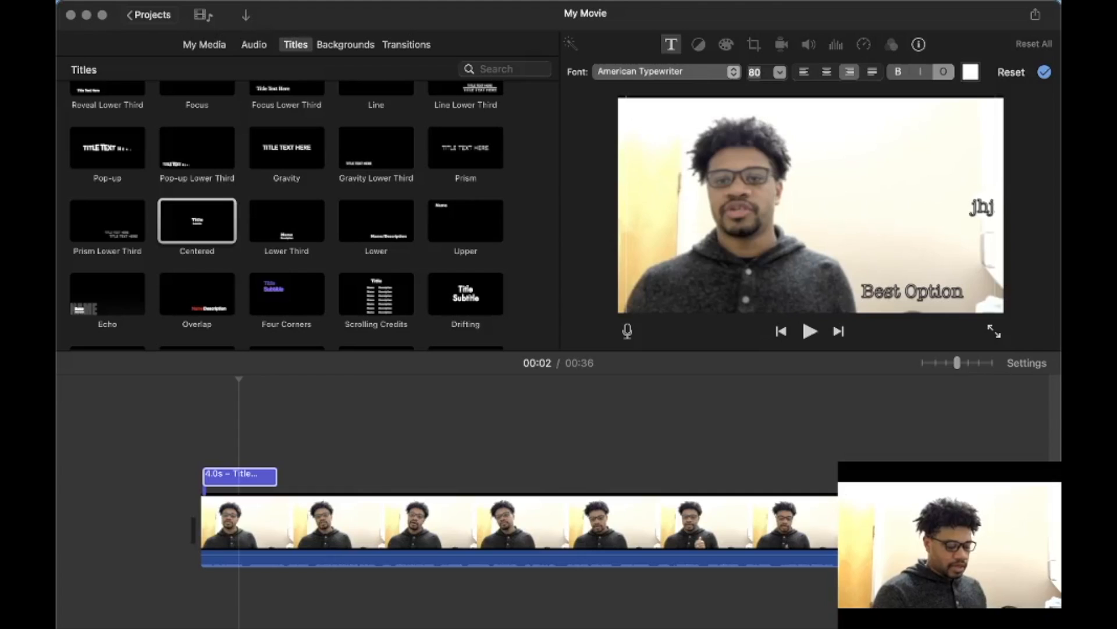
key("BackSpace")
key("BackSpace")
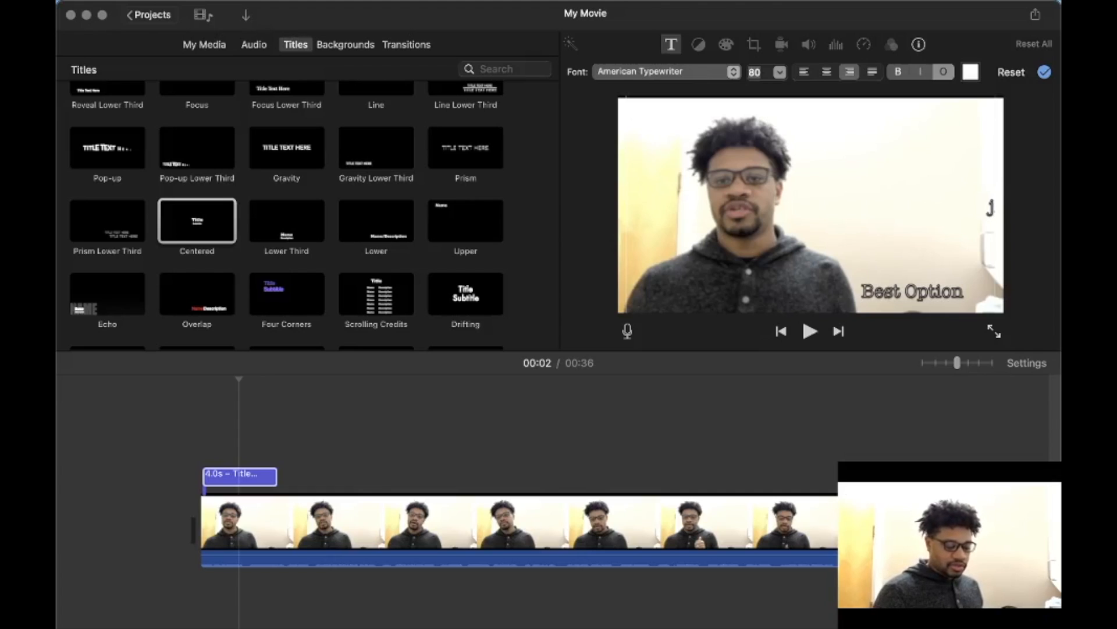
key("BackSpace")
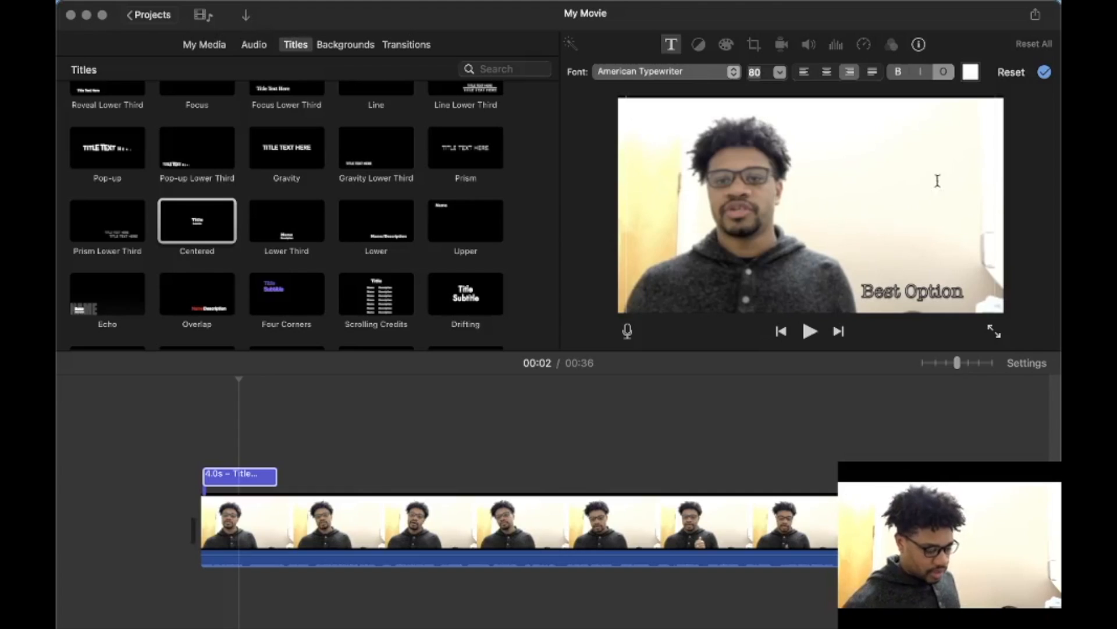
Enter a right-aligned text in the video frame's upper-right corner saying that the named person is the best
type("jhjrgjj")
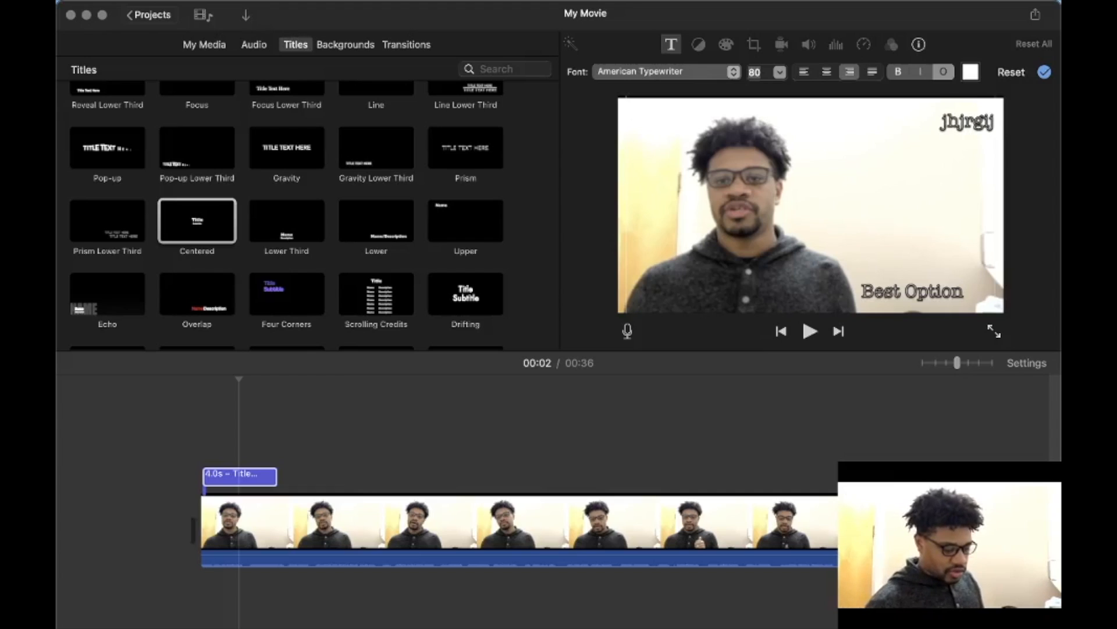
key("BackSpace")
key("BackSpace")
key("BackSpace")
key("BackSpace")
key("BackSpace")
key("BackSpace")
key("BackSpace")
type("Jerome is th")
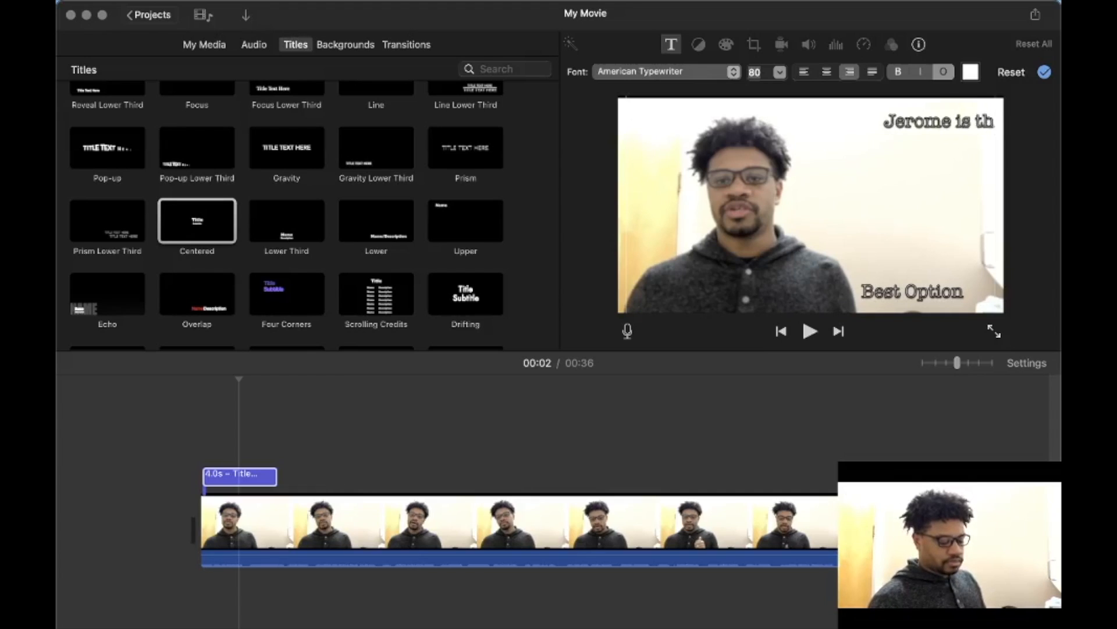
type("e best")
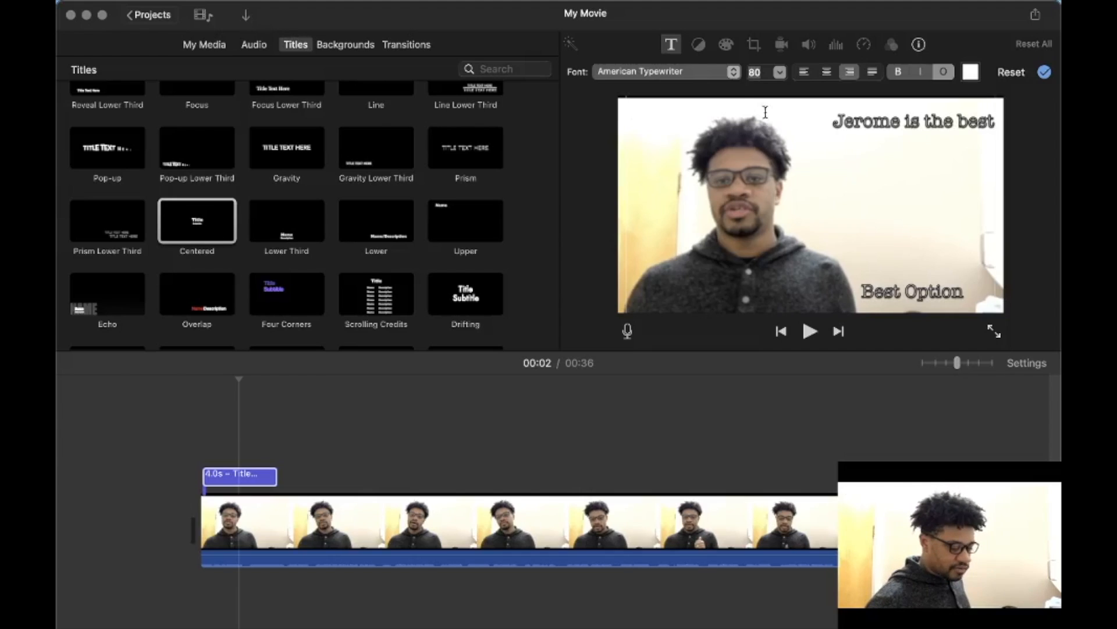
Set the upper-right text's size to 36 and its font to Avenir Next Heavy
left_click(779, 72)
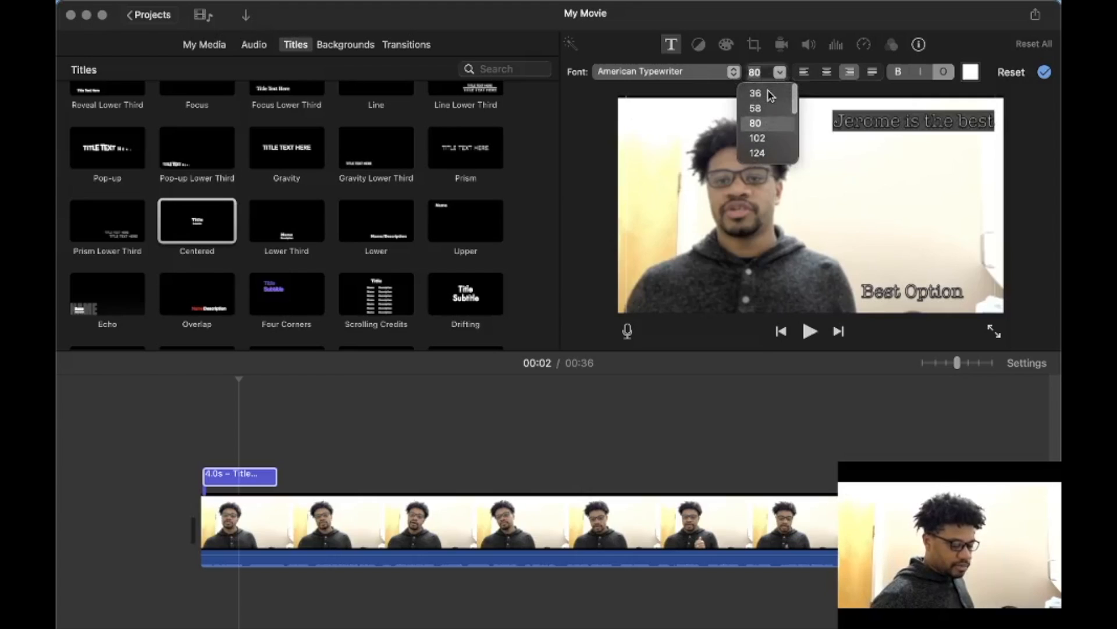
left_click(768, 100)
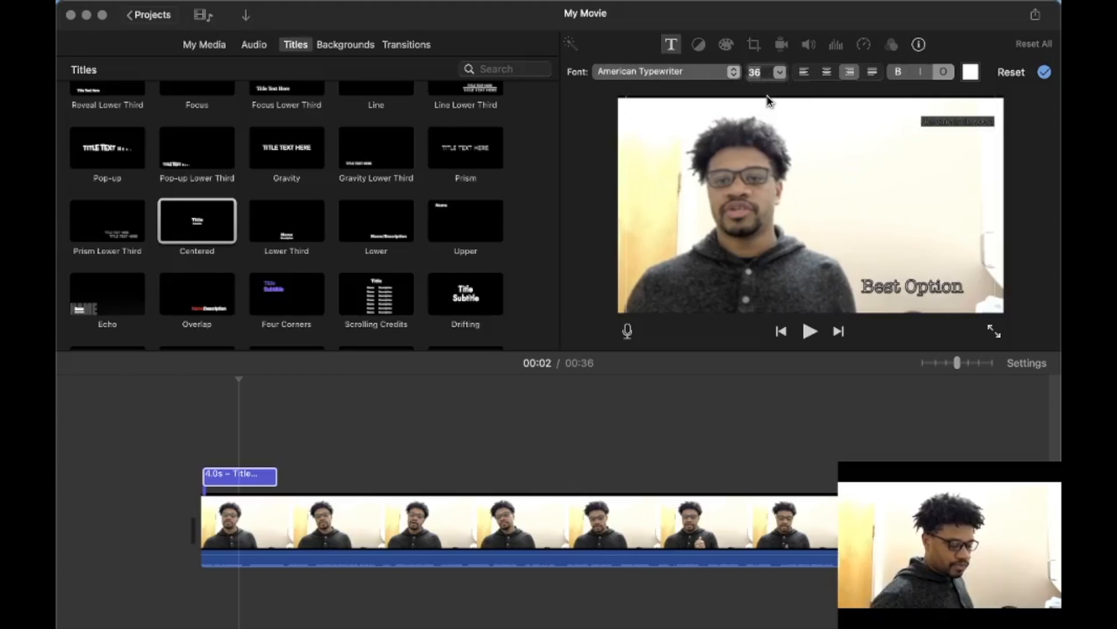
left_click(731, 72)
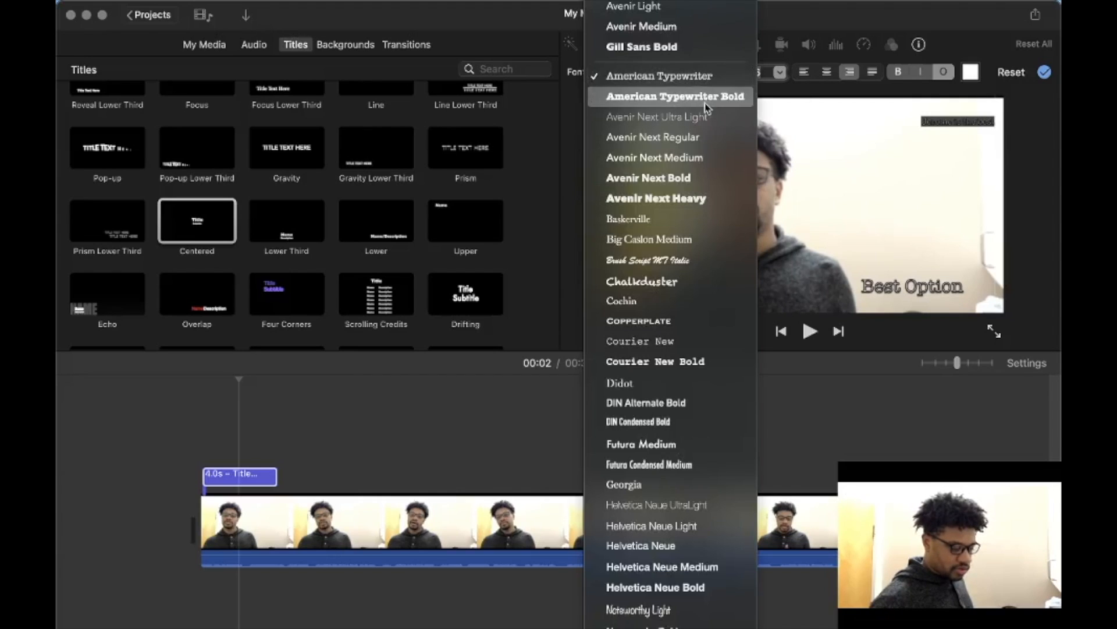
left_click(699, 198)
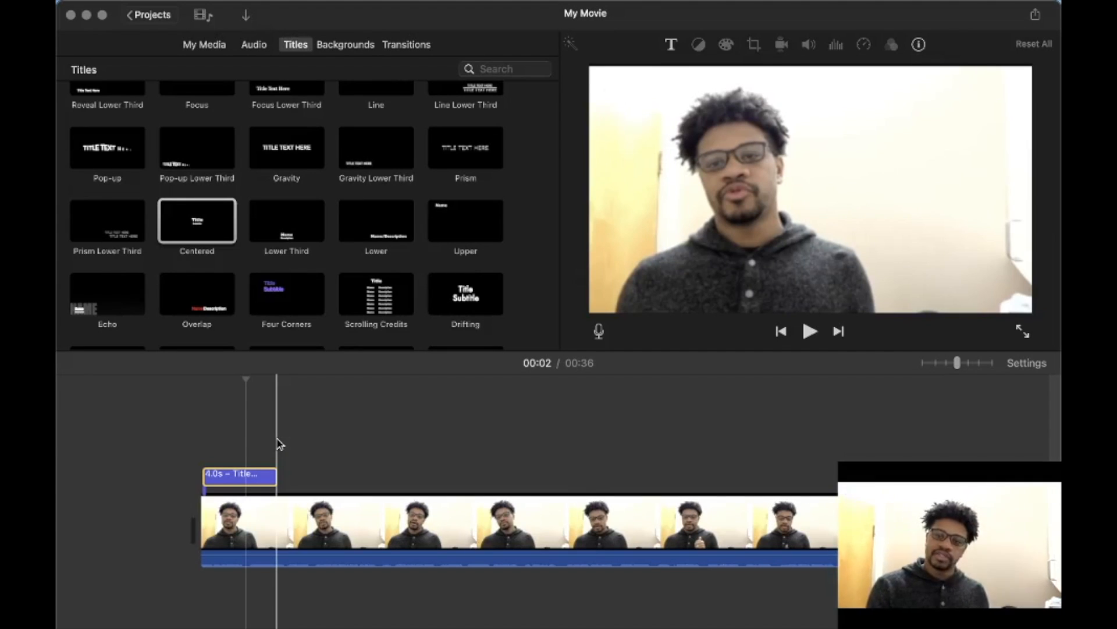
Extend the title to about 8 seconds on the timeline and align its start with the beginning of the clip
left_click_drag(277, 476, 356, 478)
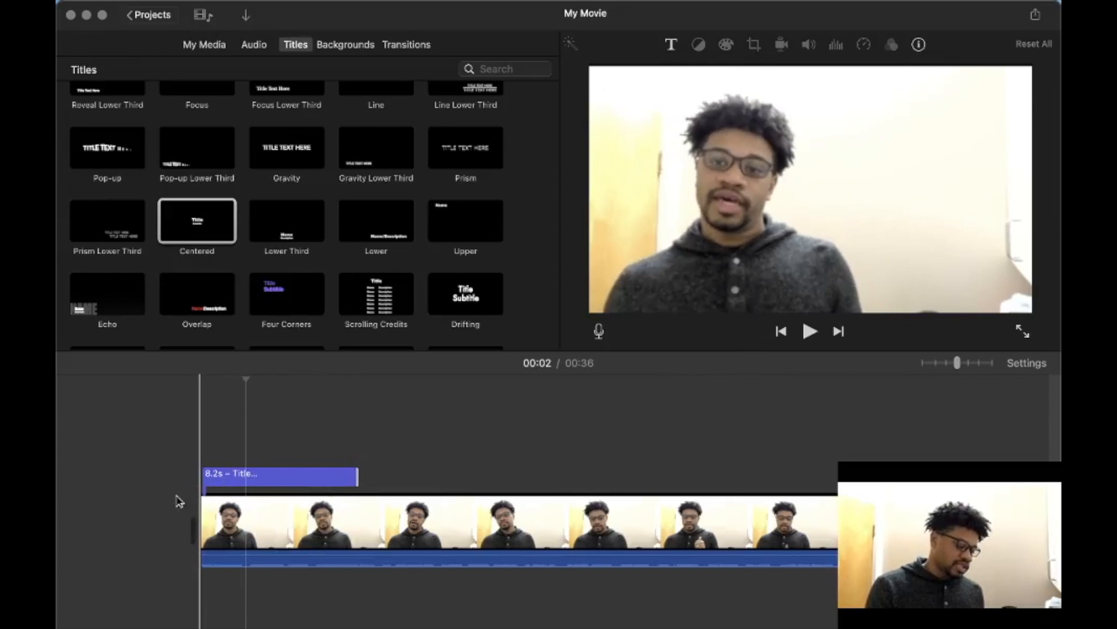
mouse_move(240, 476)
left_mouse_down()
mouse_move(301, 476)
mouse_move(238, 477)
left_mouse_up()
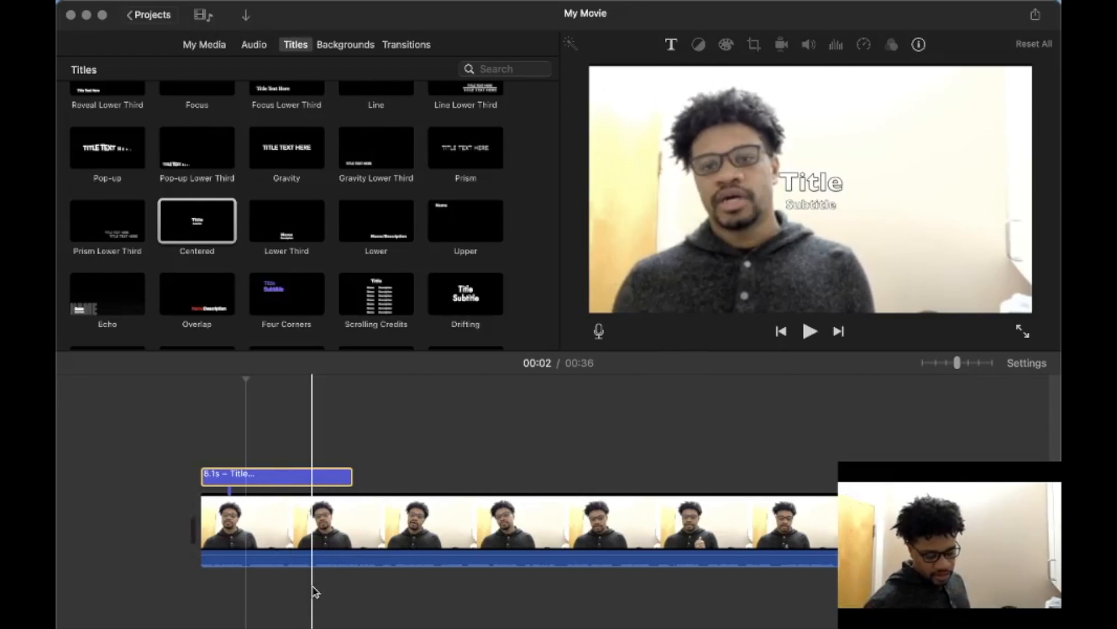
Delete the existing title from the timeline and place a Scrolling Credits title above the webcam clip
left_click(291, 486)
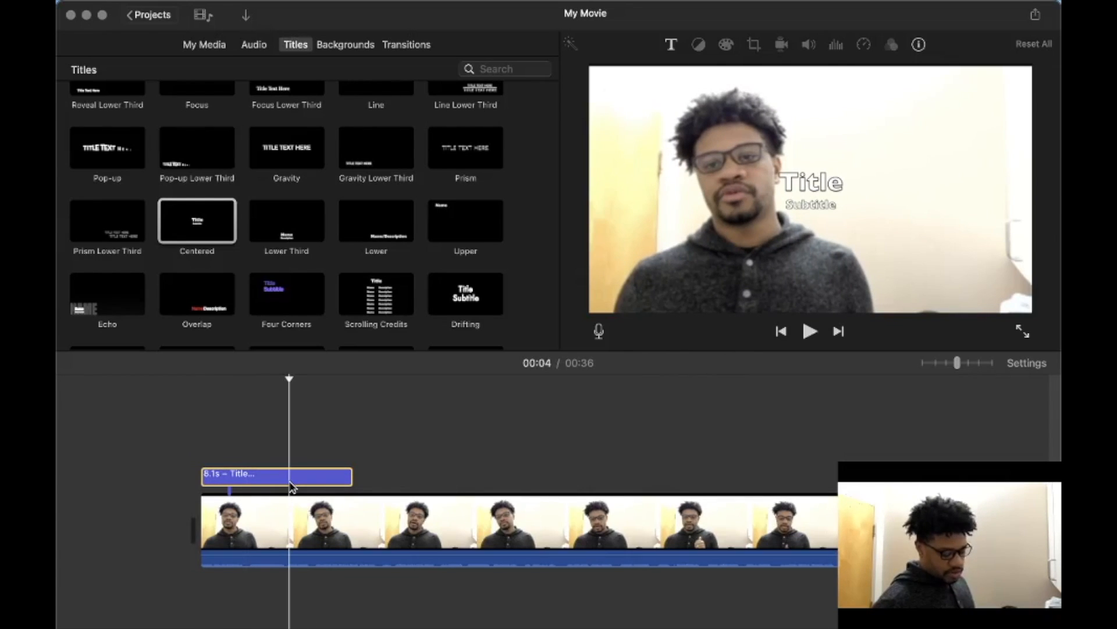
key("Delete")
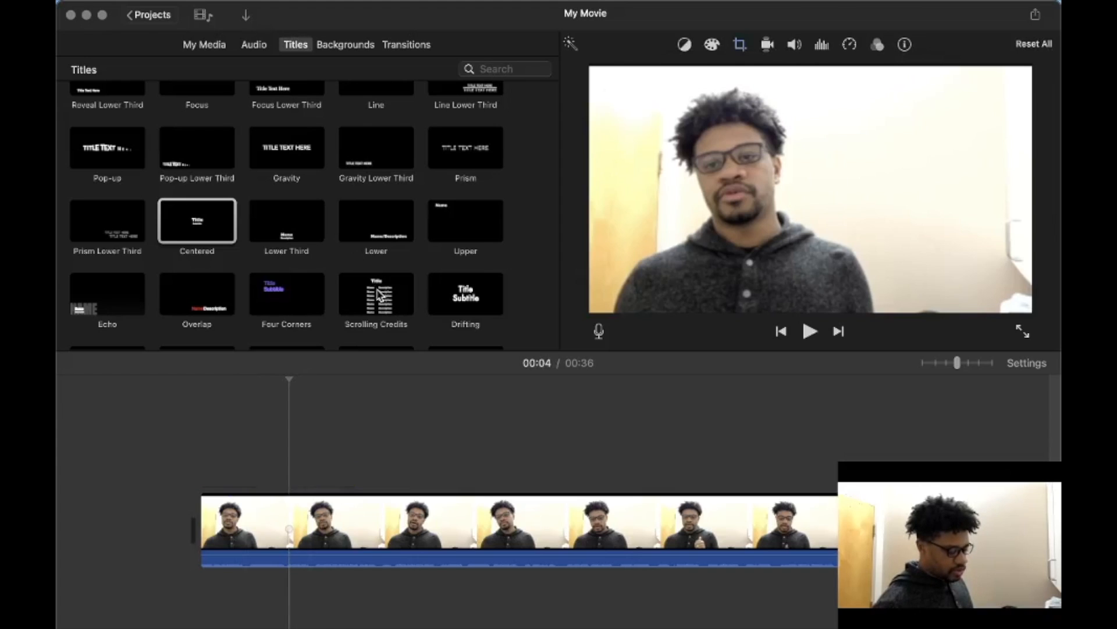
left_click(384, 309)
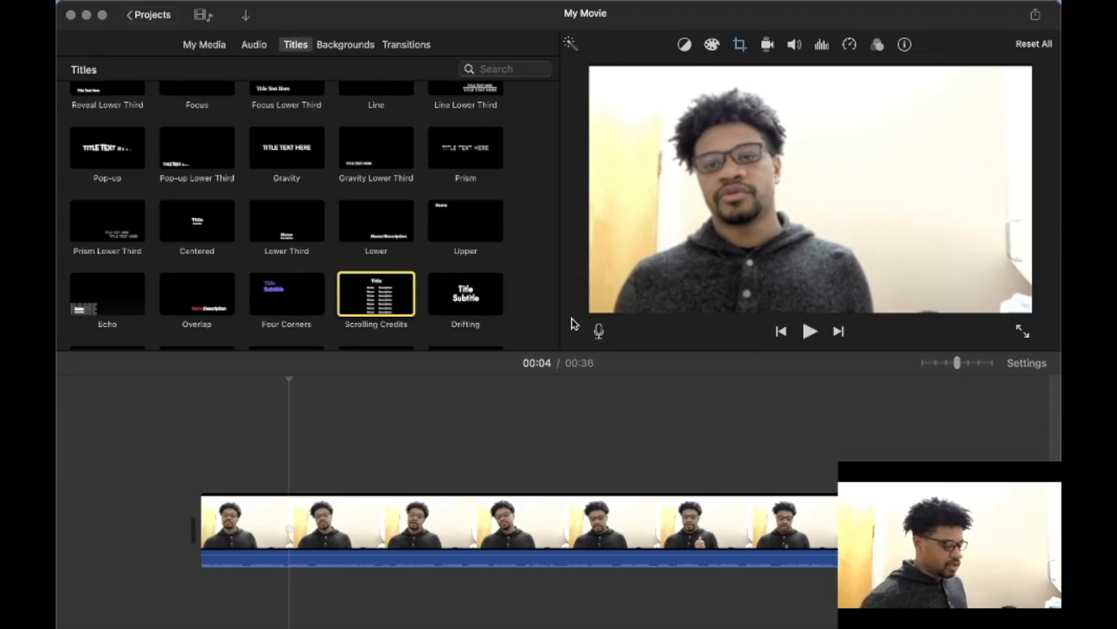
left_click_drag(376, 294, 230, 476)
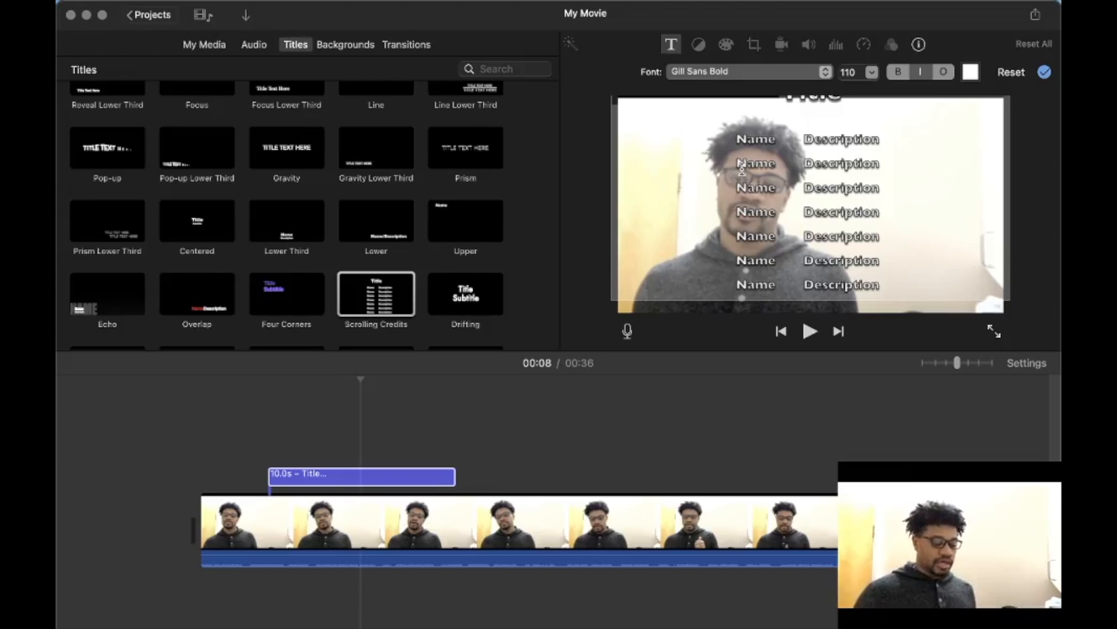
Clear the placeholder Name and Description rows of the scrolling credits, trying a random test text and erasing it
double_click(737, 137)
key("BackSpace")
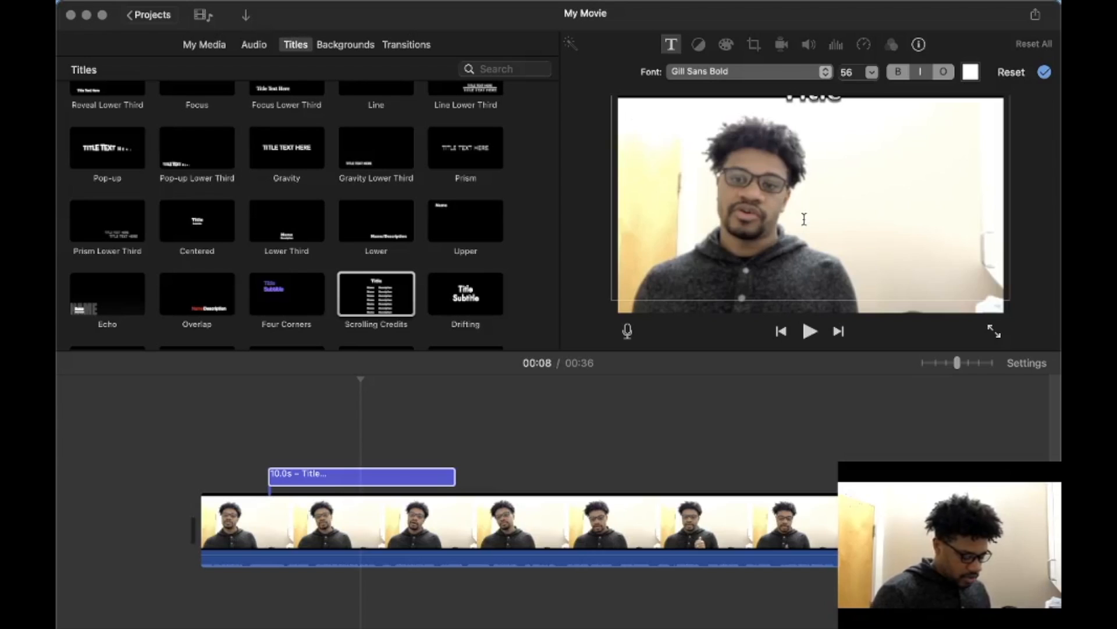
type("navieownwornbv")
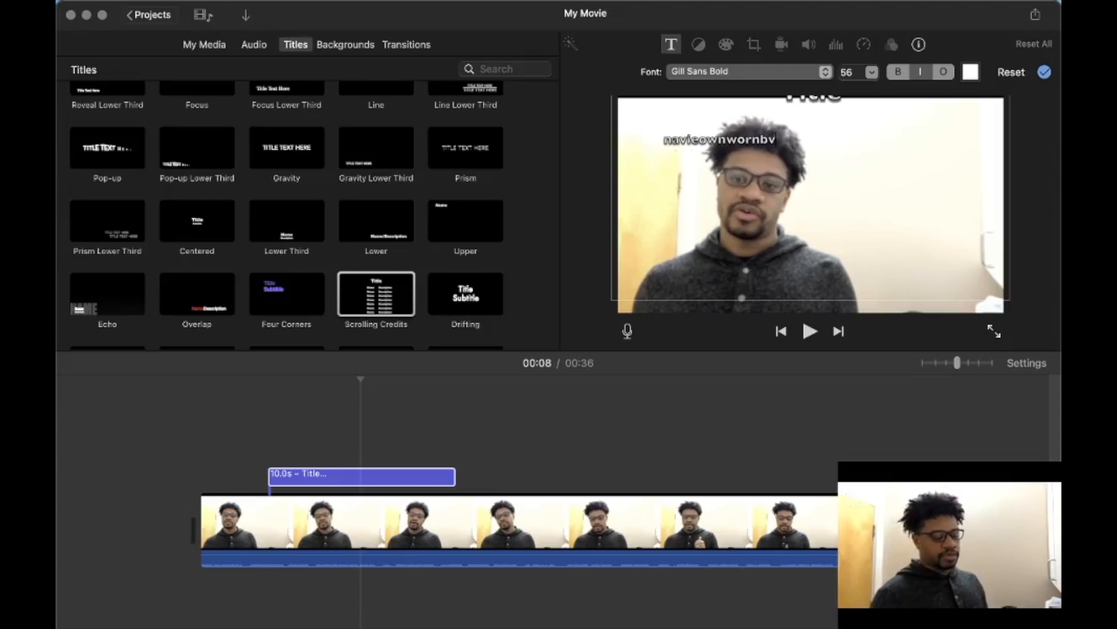
key("BackSpace")
key("BackSpace")
key("BackSpace")
key("BackSpace")
key("BackSpace")
key("BackSpace")
key("BackSpace")
key("BackSpace")
key("BackSpace")
key("BackSpace")
key("BackSpace")
key("BackSpace")
key("BackSpace")
Enter four credit lines: "this is a slide", "that I want to keep on moving", "down the screen", "but only on the right side"
type("this is a slide")
key("Return")
type("that")
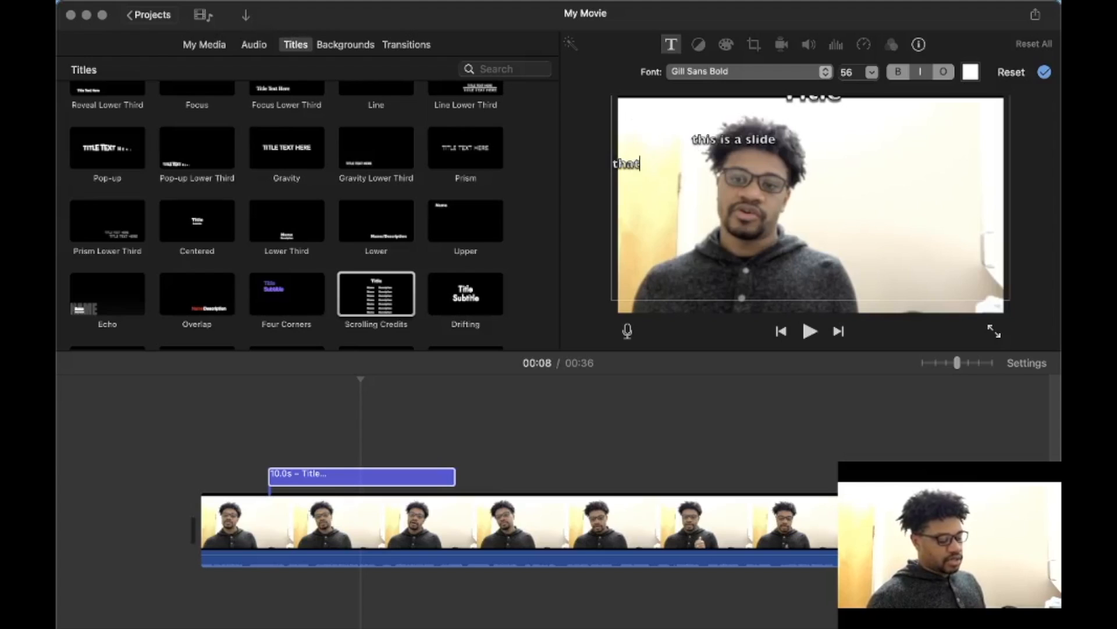
type(" I want to")
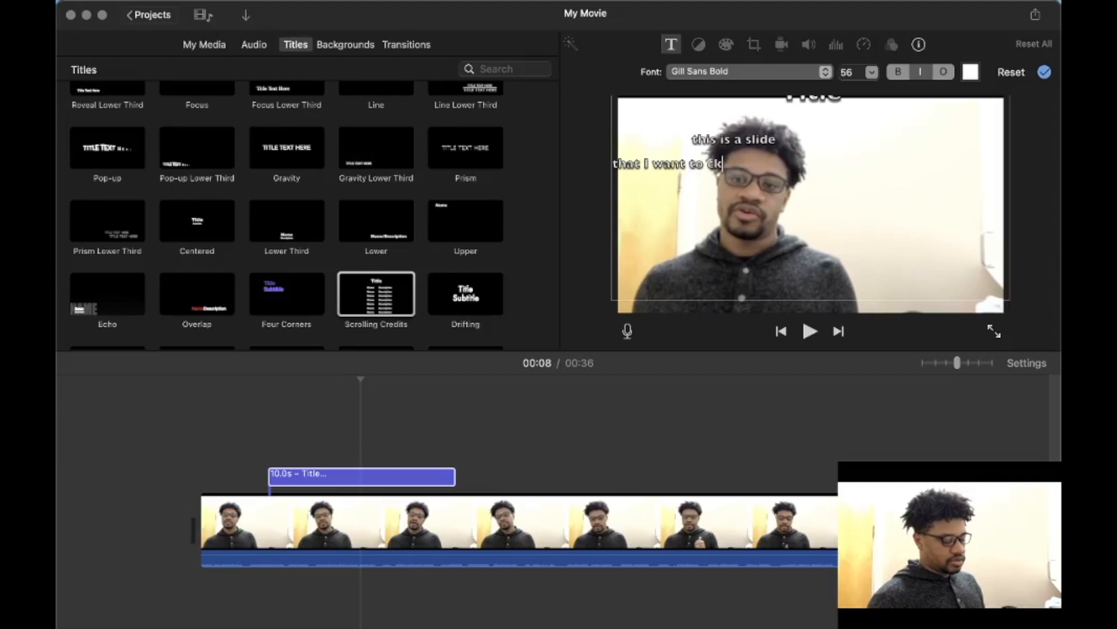
type(" keep on moving")
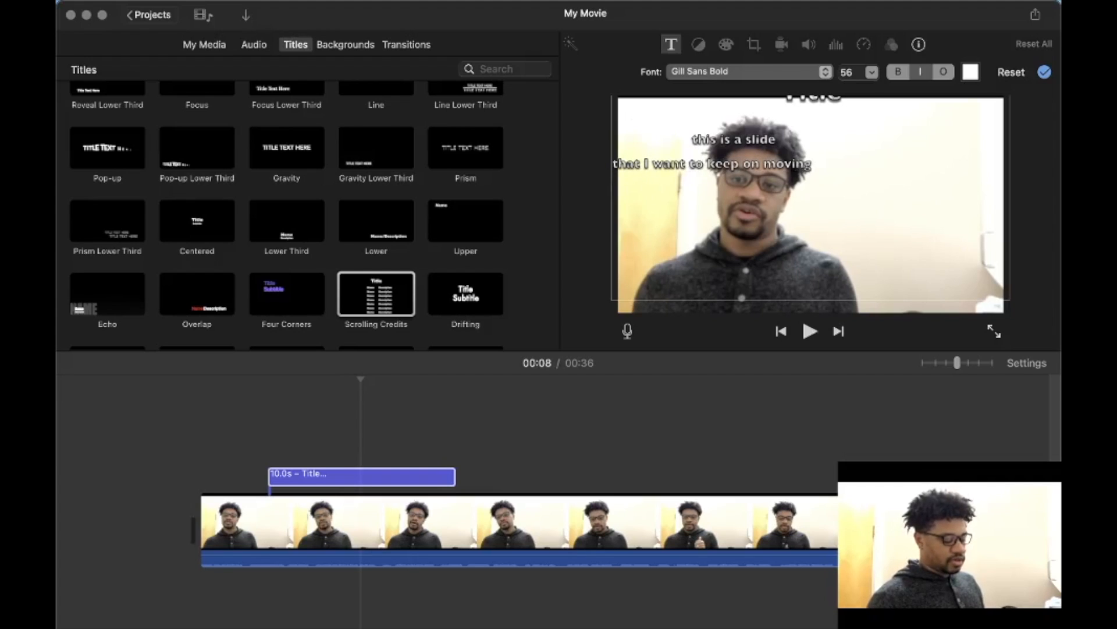
key("Return")
type("down")
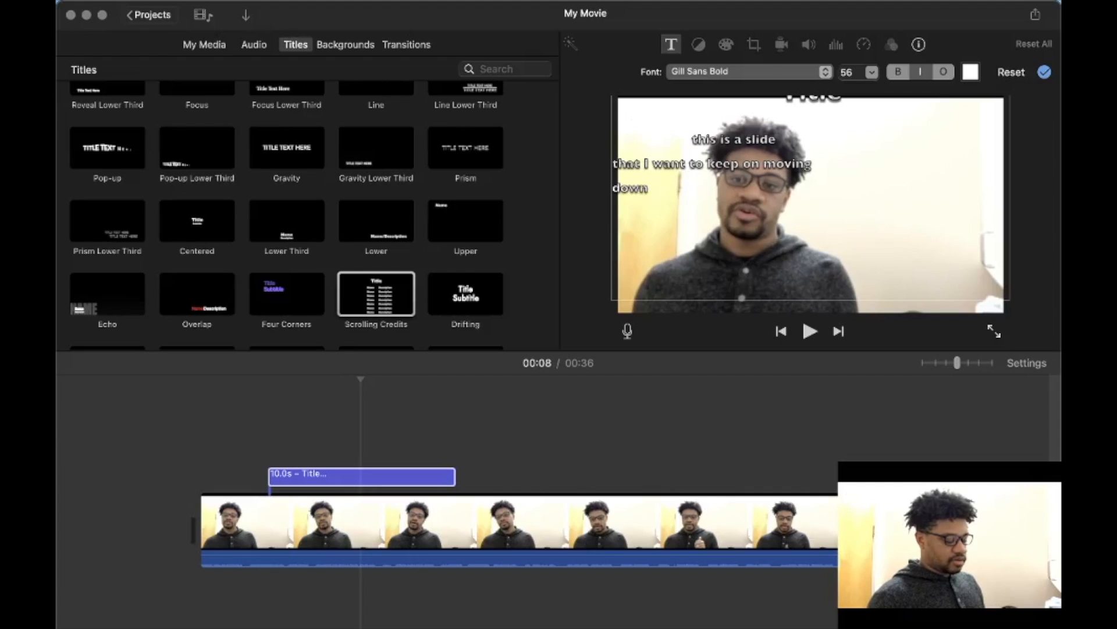
type(" the screen")
key("Return")
type("but only on the right sigd")
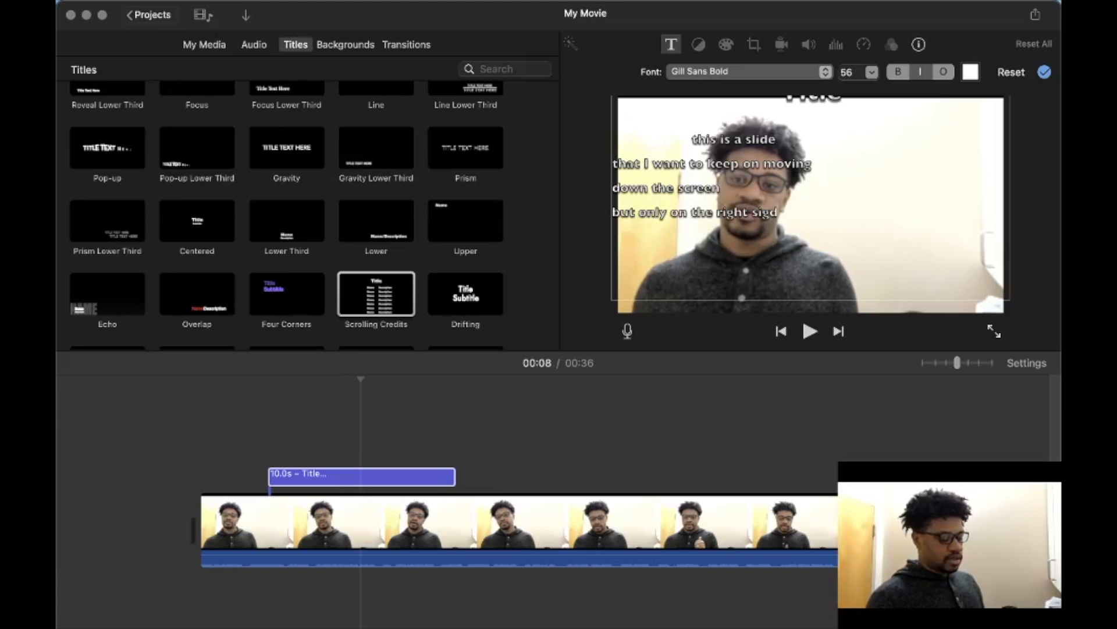
key("BackSpace")
type("de")
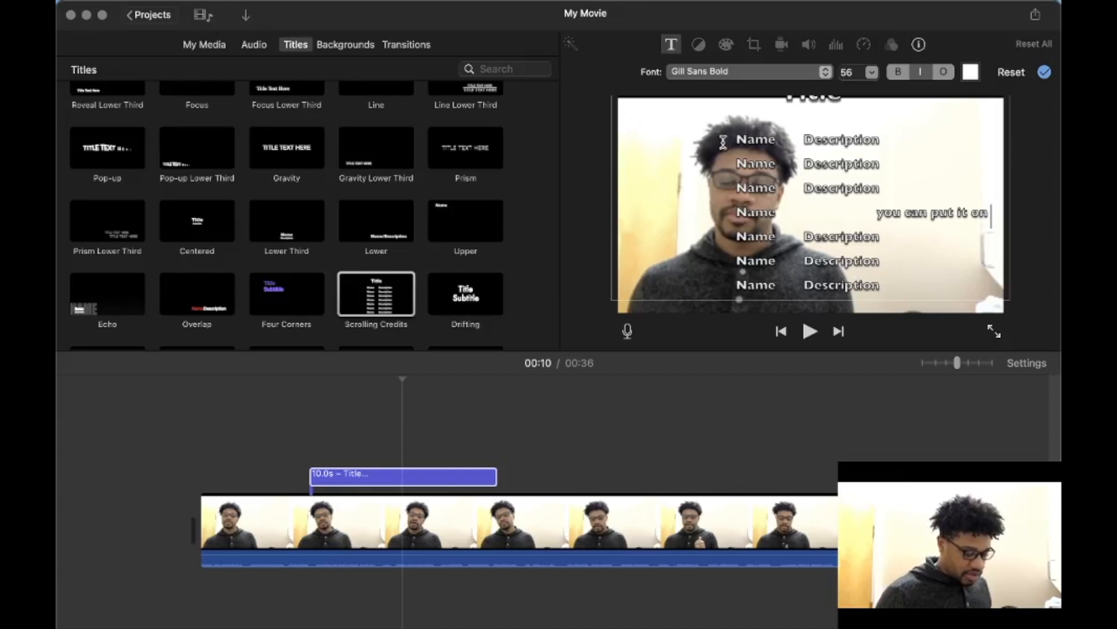
Clear all Name and Description rows of the scrolling credits and enter "Press the space bar" in their place
scroll(755, 240, "down", 1)
left_click_drag(755, 240, 731, 120)
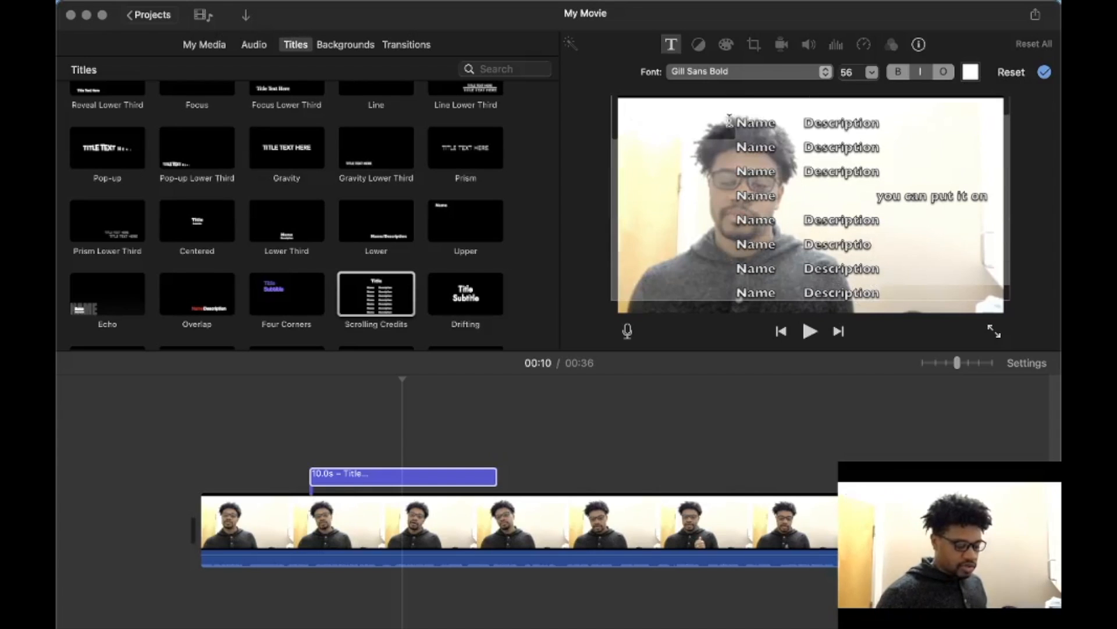
key("BackSpace")
type("hbfief")
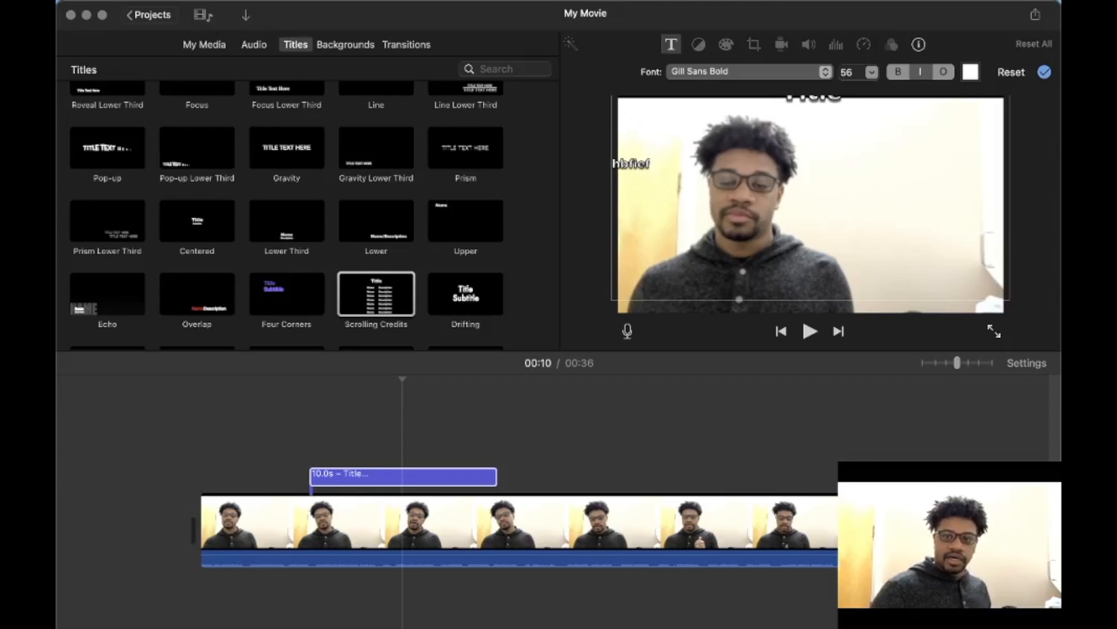
key("BackSpace")
key("BackSpace")
key("BackSpace")
key("BackSpace")
key("BackSpace")
key("BackSpace")
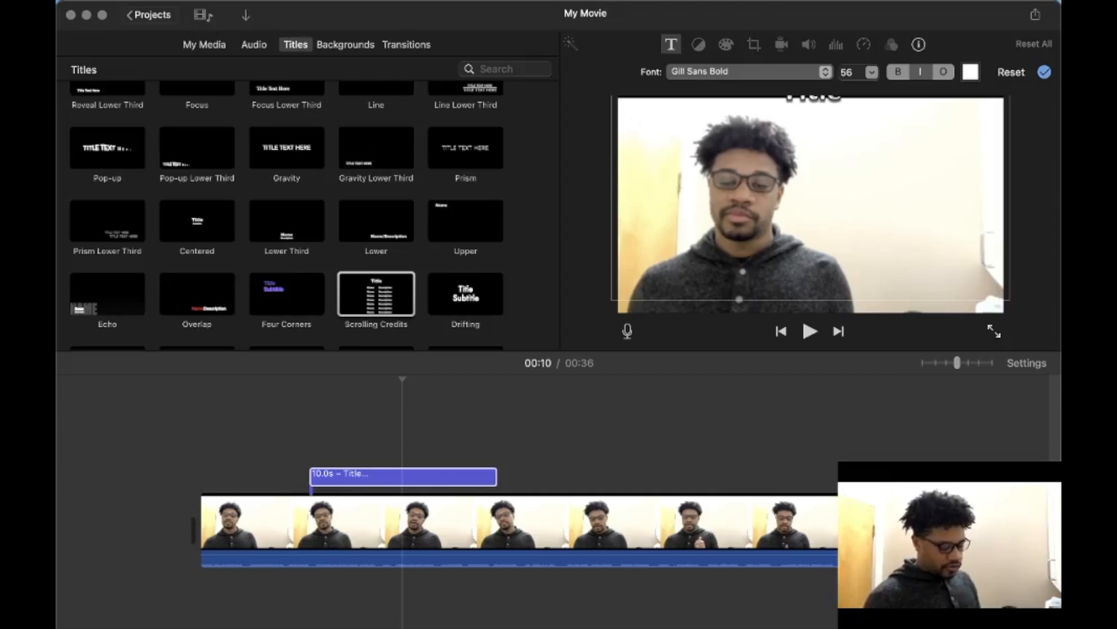
type("Press the space bar")
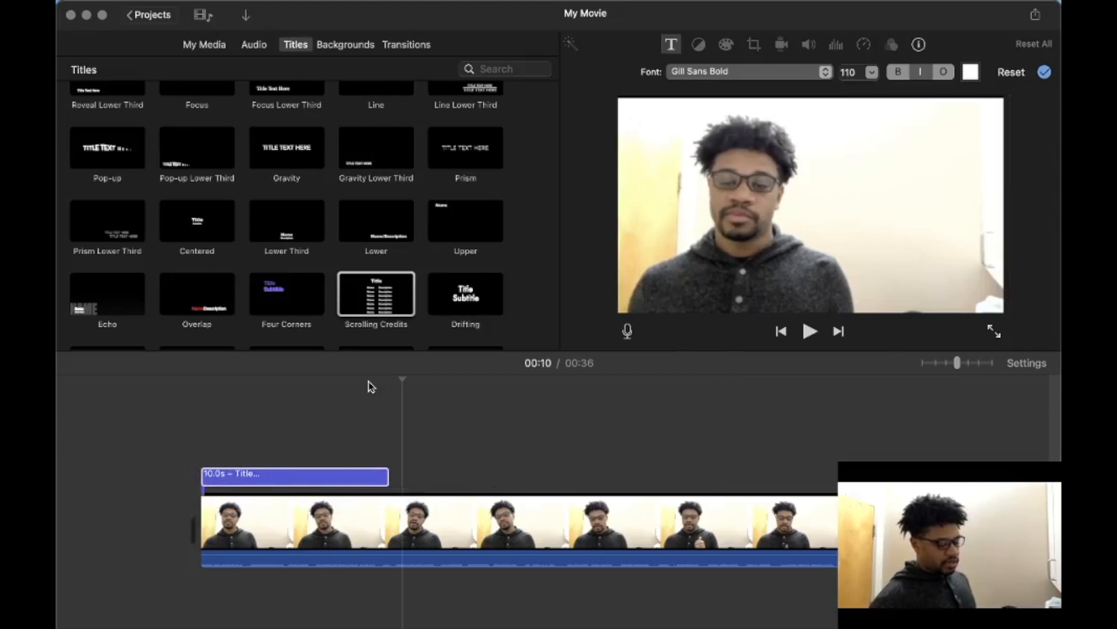
Split the webcam clip at the 20-second mark and select its second part
left_click(584, 530)
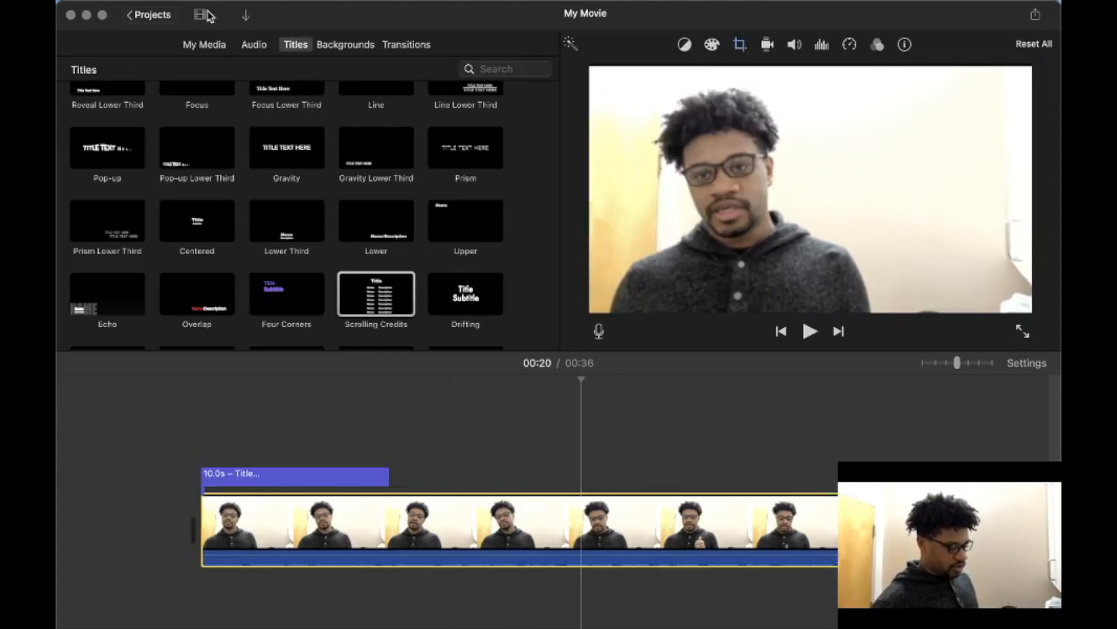
right_click(583, 533)
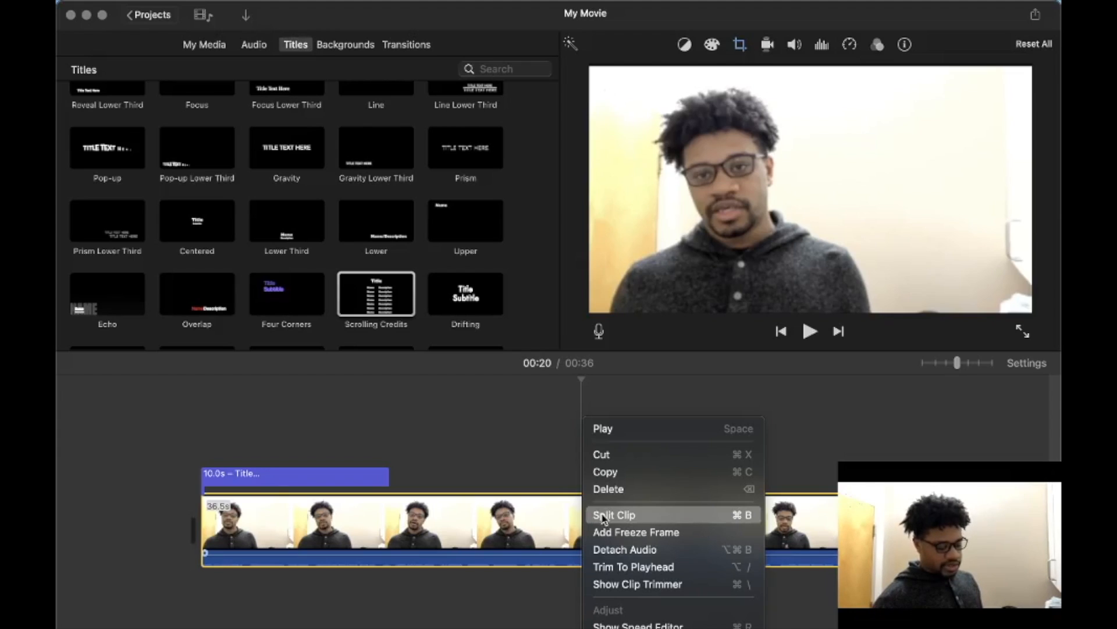
left_click(603, 516)
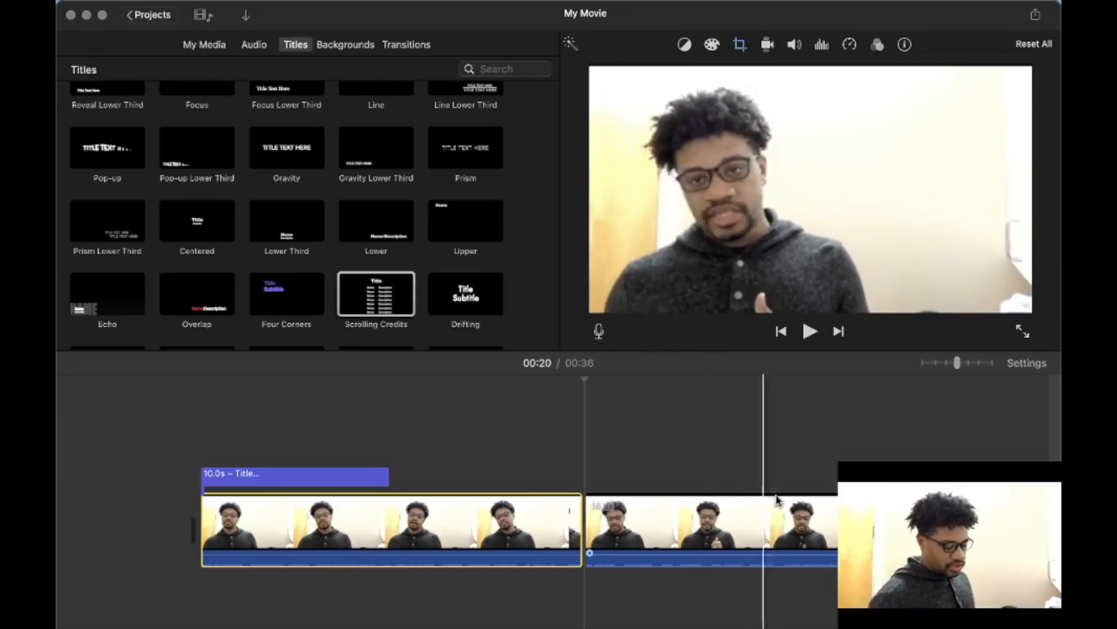
left_click(747, 532)
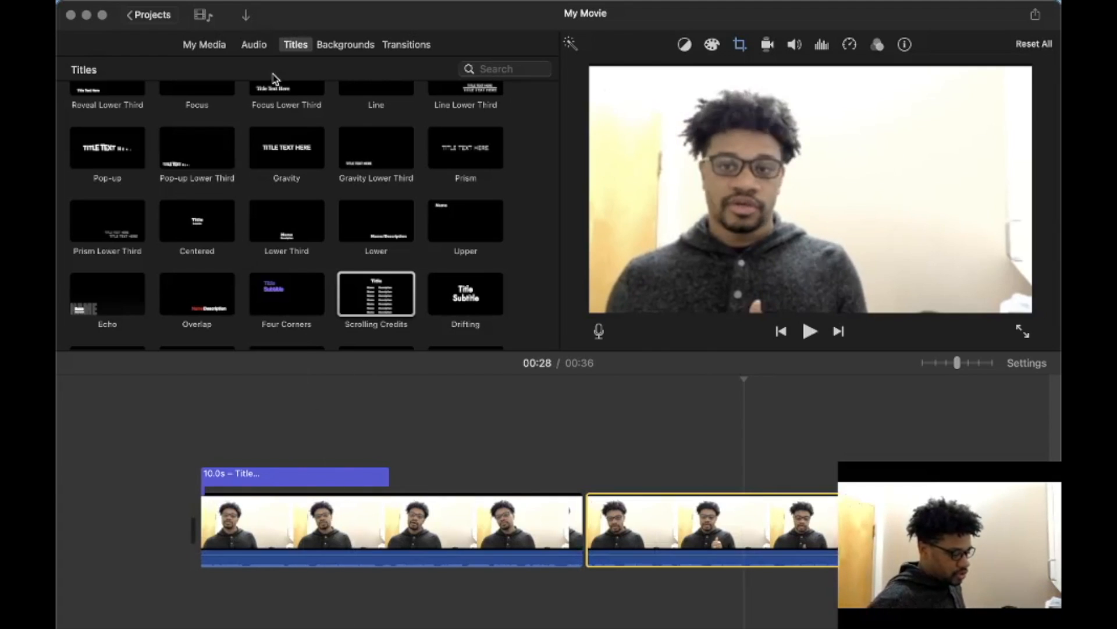
Add a Doorway transition between the two parts of the split webcam clip and play it back
left_click(406, 44)
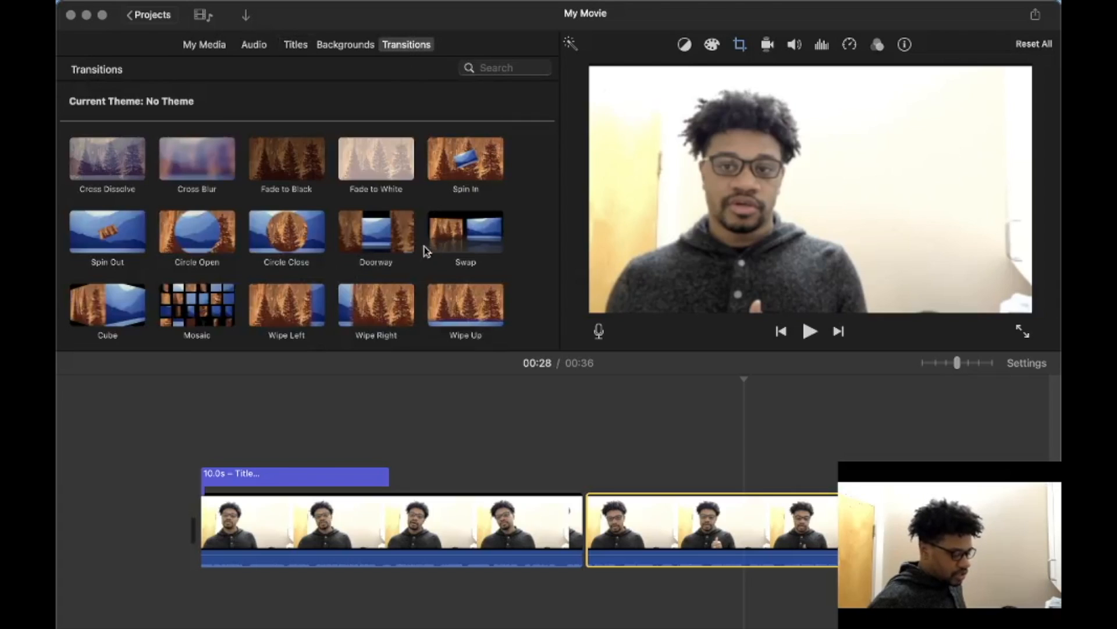
left_click_drag(379, 233, 589, 542)
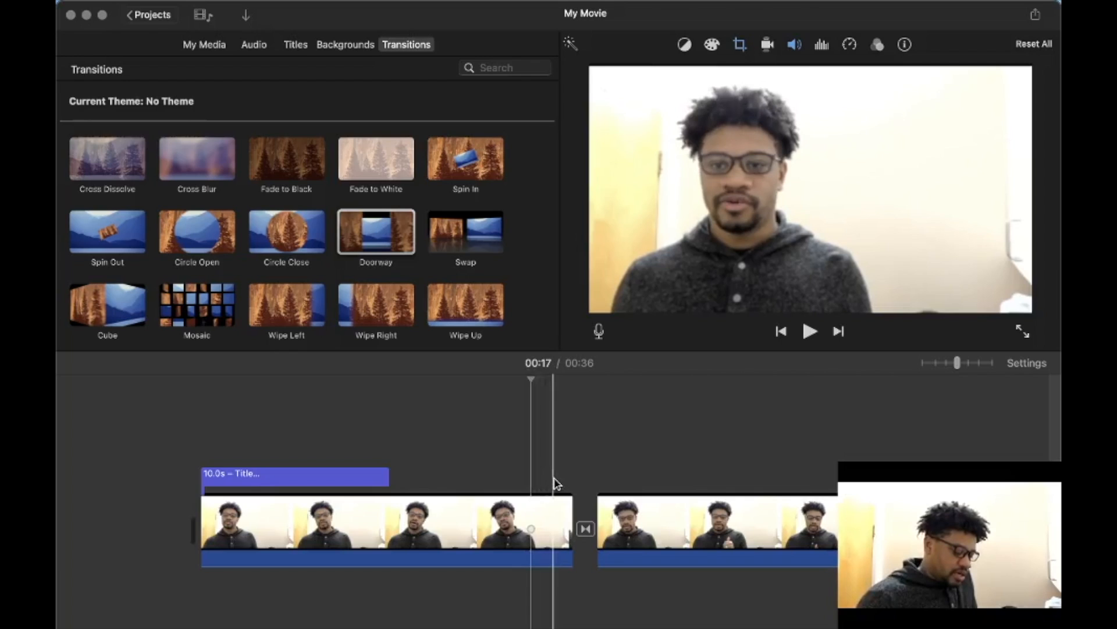
left_click(540, 482)
key("space")
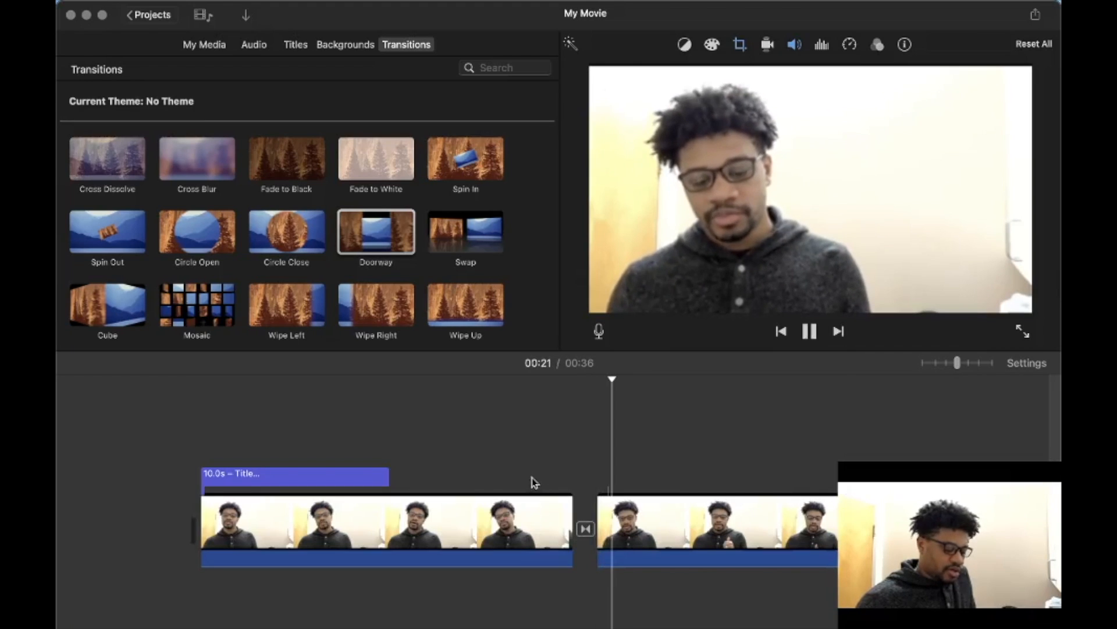
key("space")
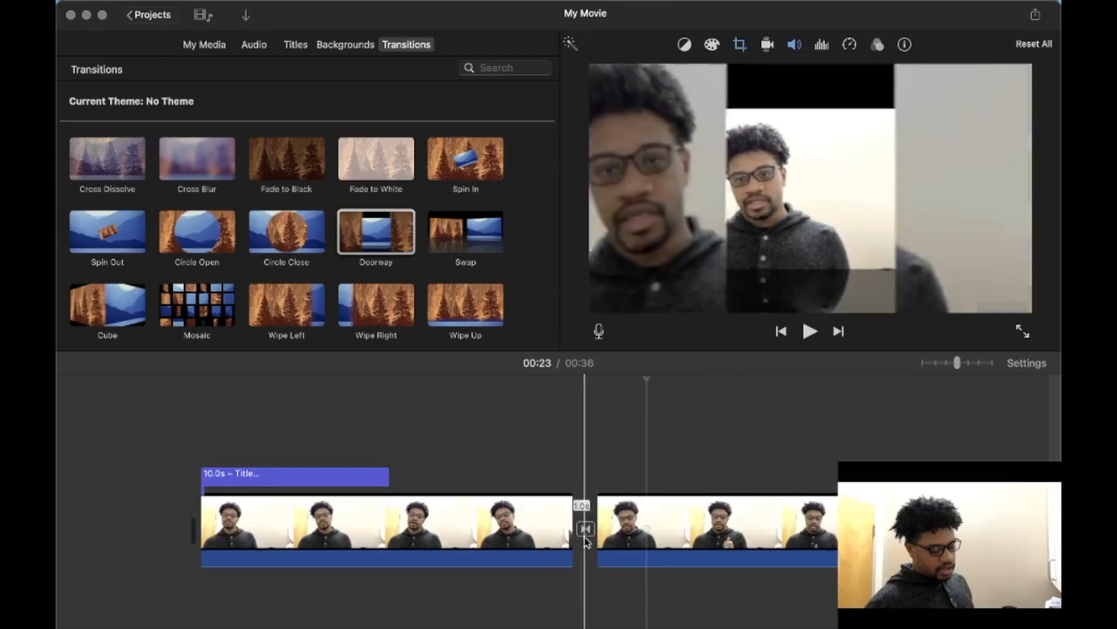
Set the Doorway transition's duration to 5 seconds and play back the cut between the two clips
double_click(585, 529)
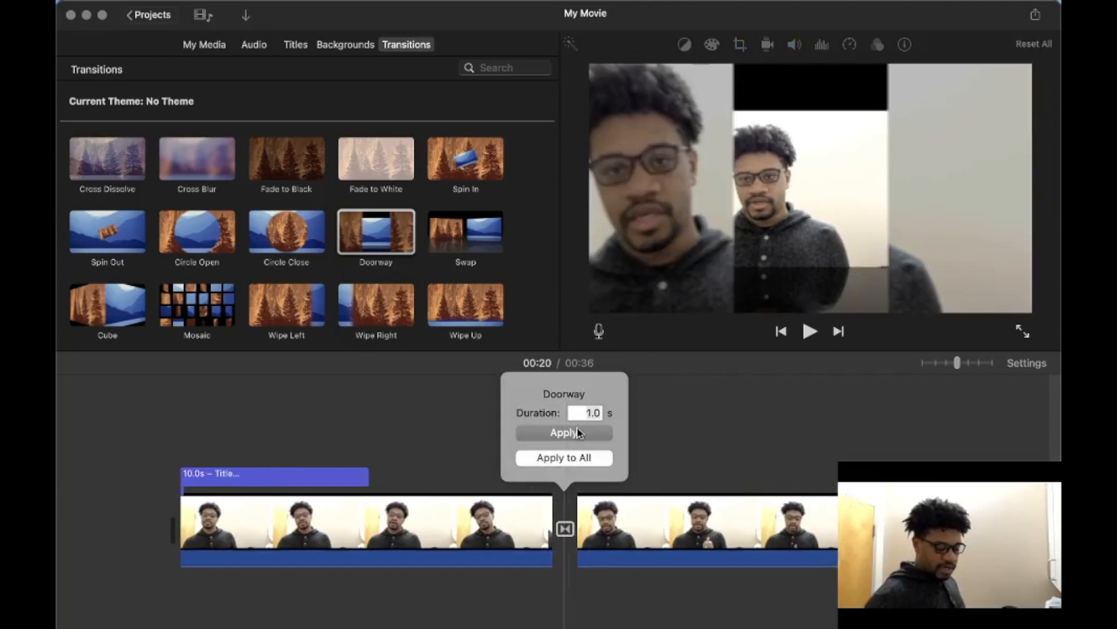
left_click(578, 431)
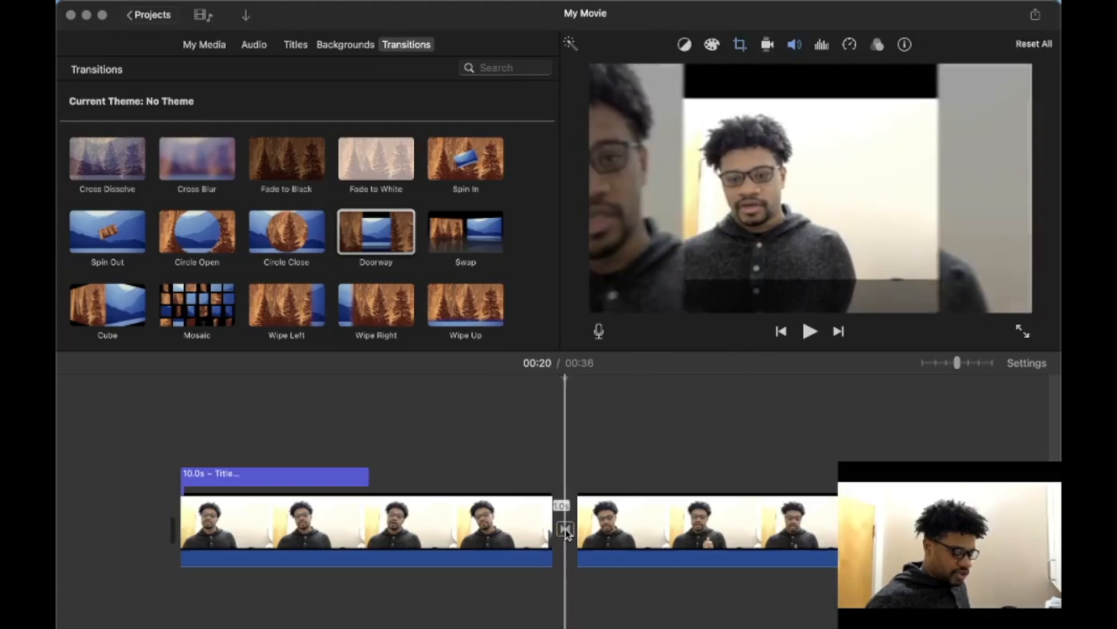
double_click(565, 529)
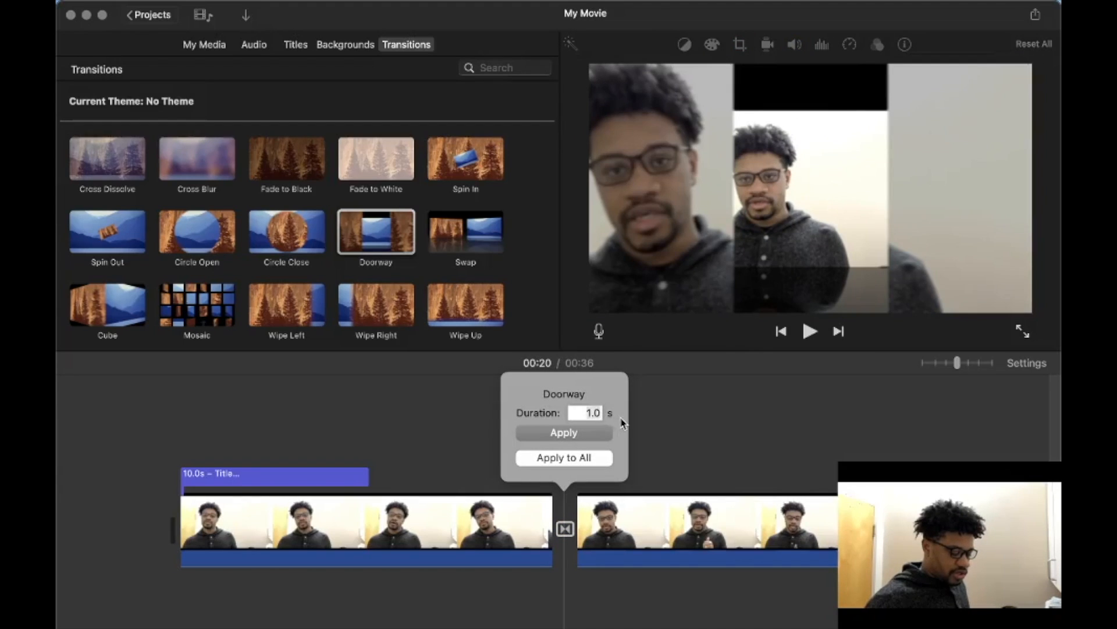
type("5")
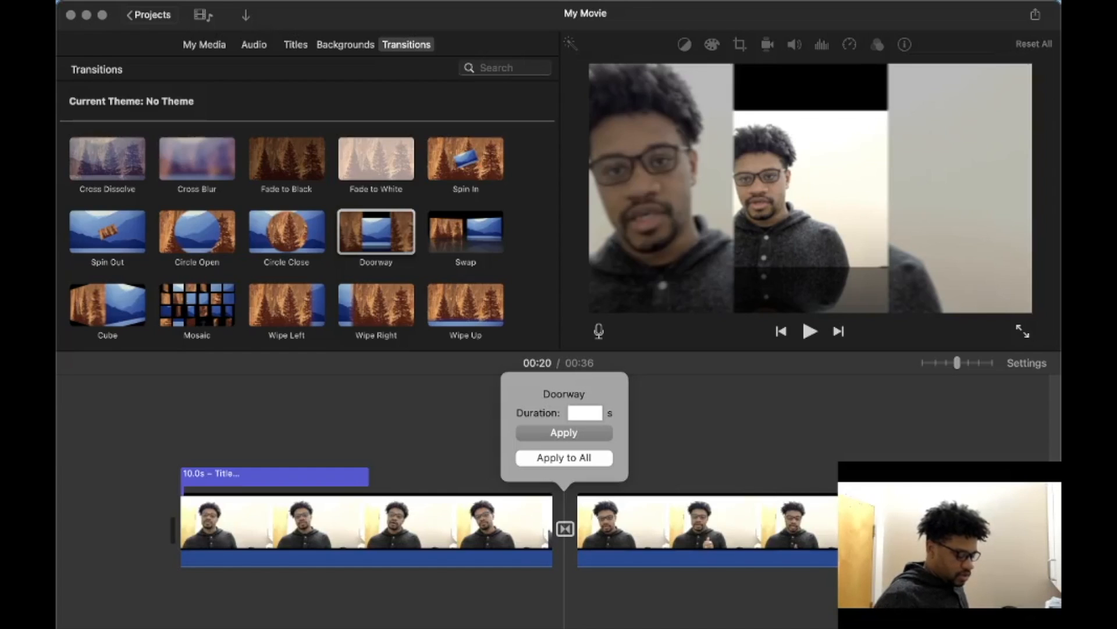
left_click(564, 432)
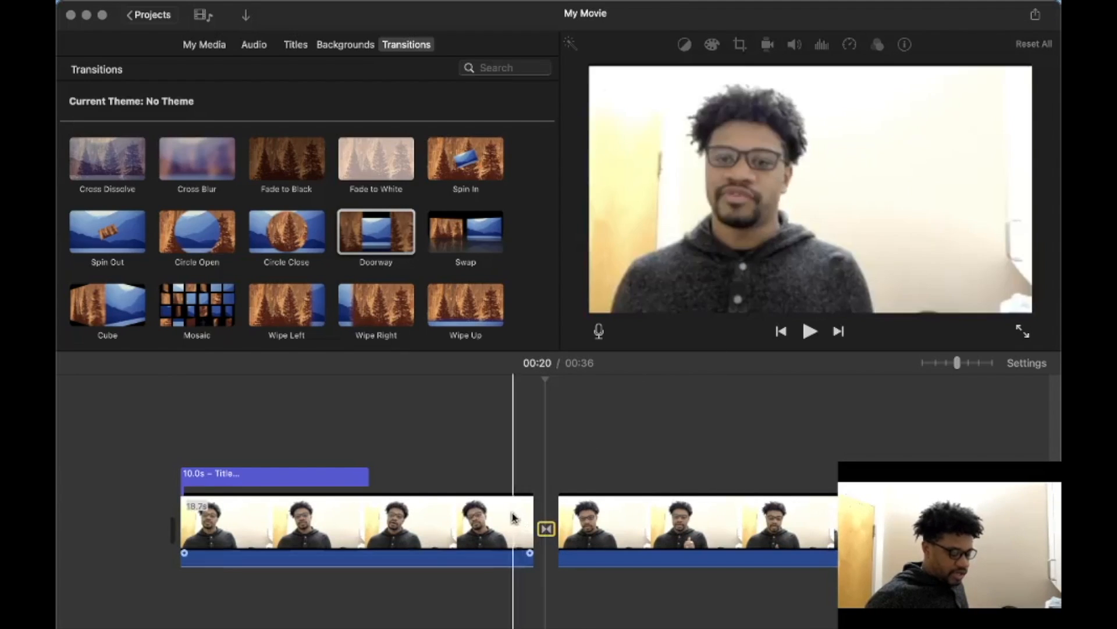
left_click(466, 509)
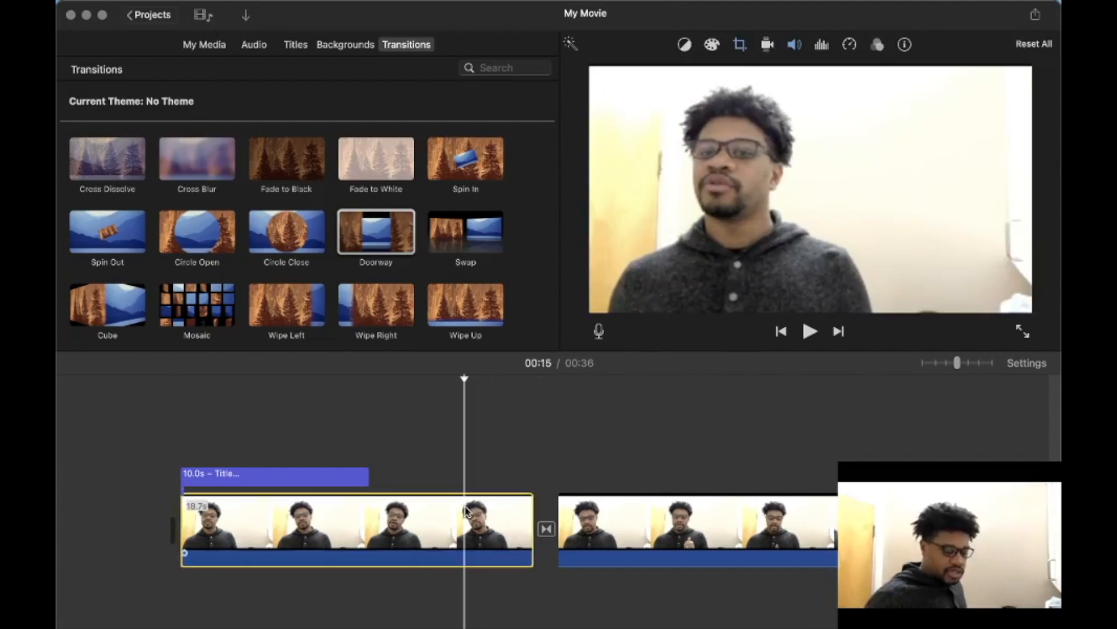
key("space")
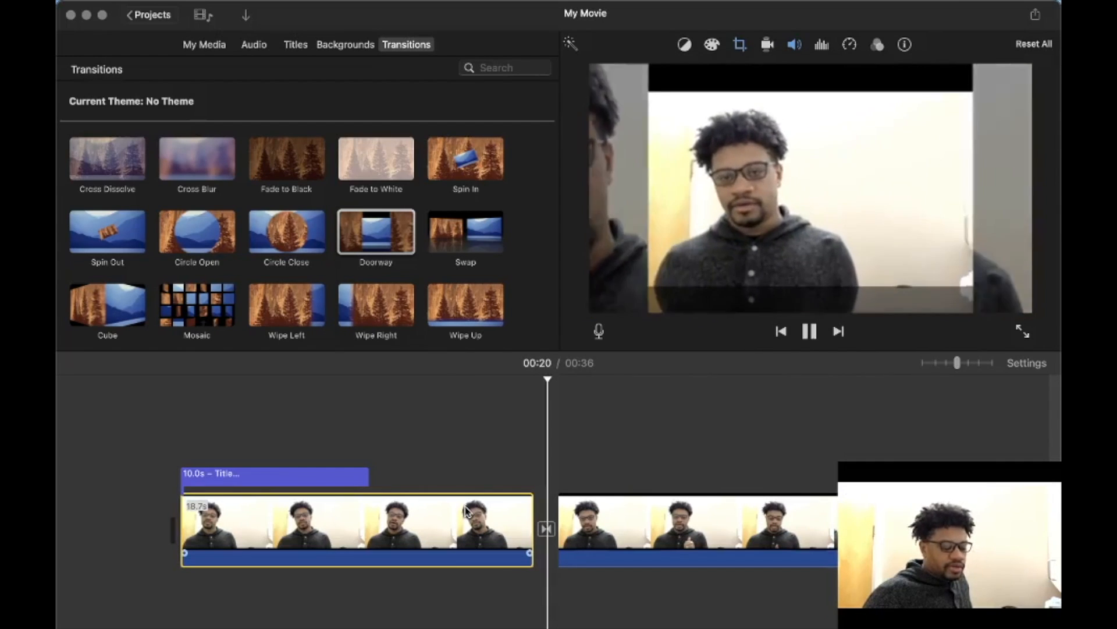
key("space")
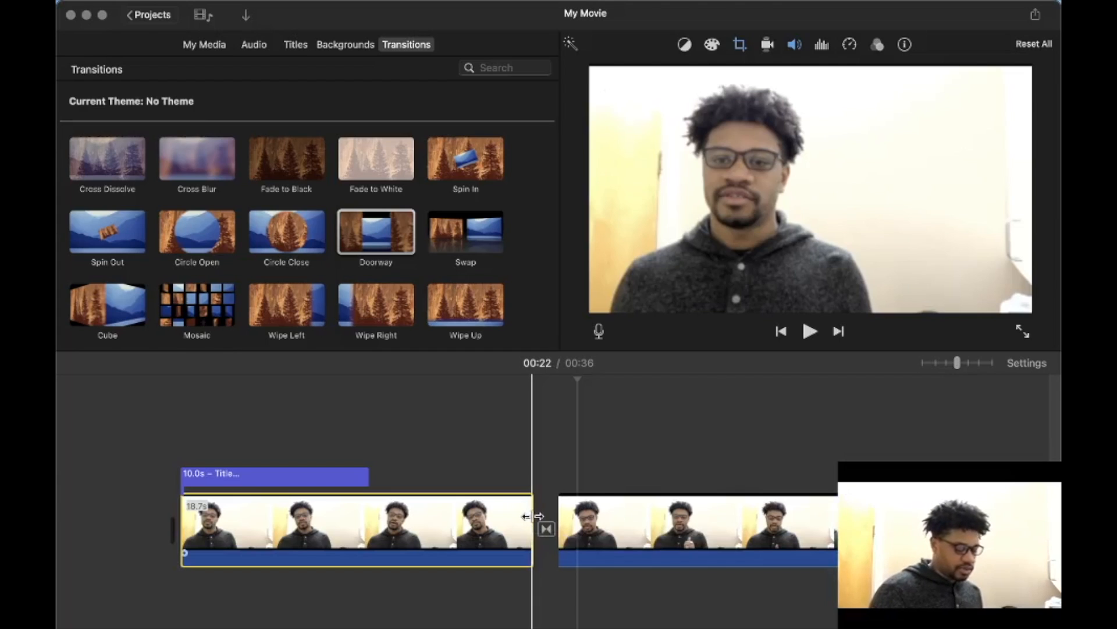
Extend the first clip's end to 19.5 s, play the transition, and extend the second clip's start to an earlier point
mouse_move(529, 515)
left_mouse_down()
mouse_move(571, 516)
mouse_move(546, 517)
left_mouse_up()
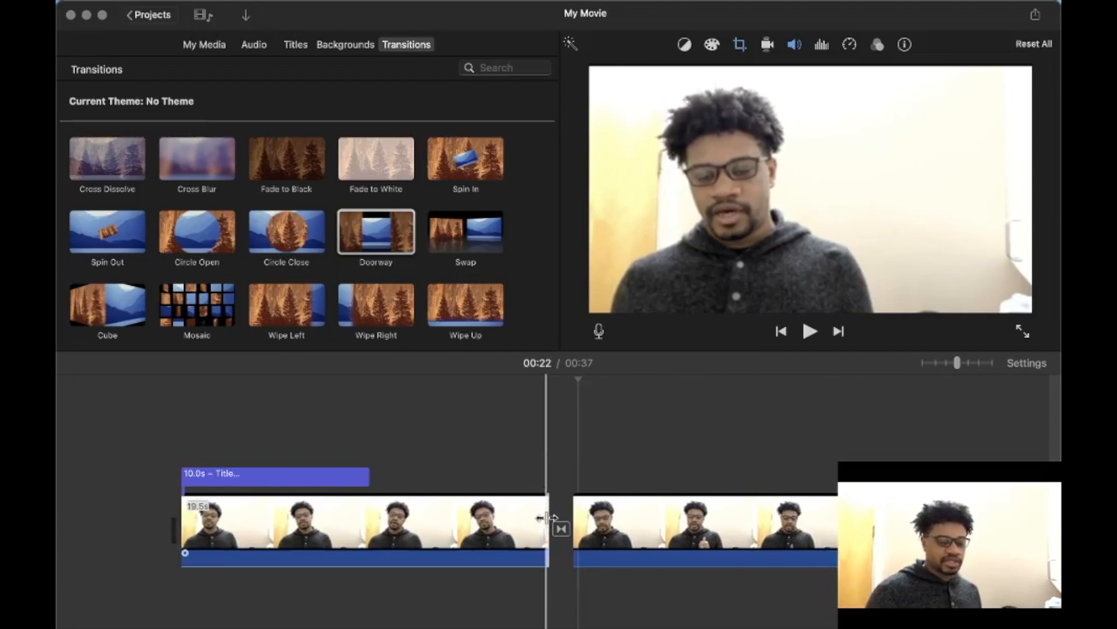
left_click(515, 521)
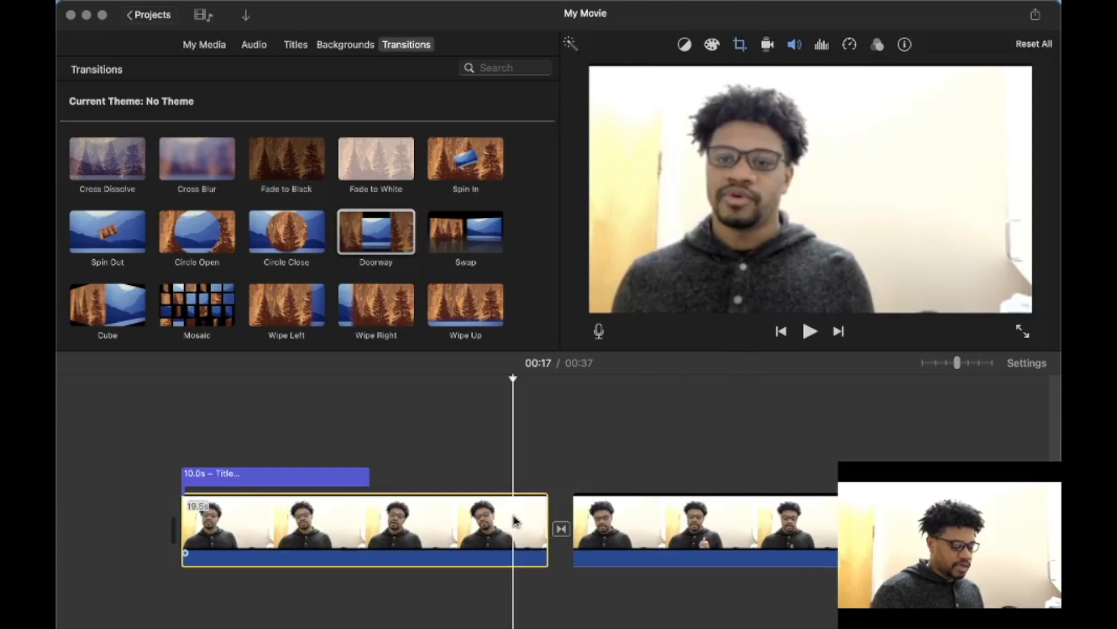
key("space")
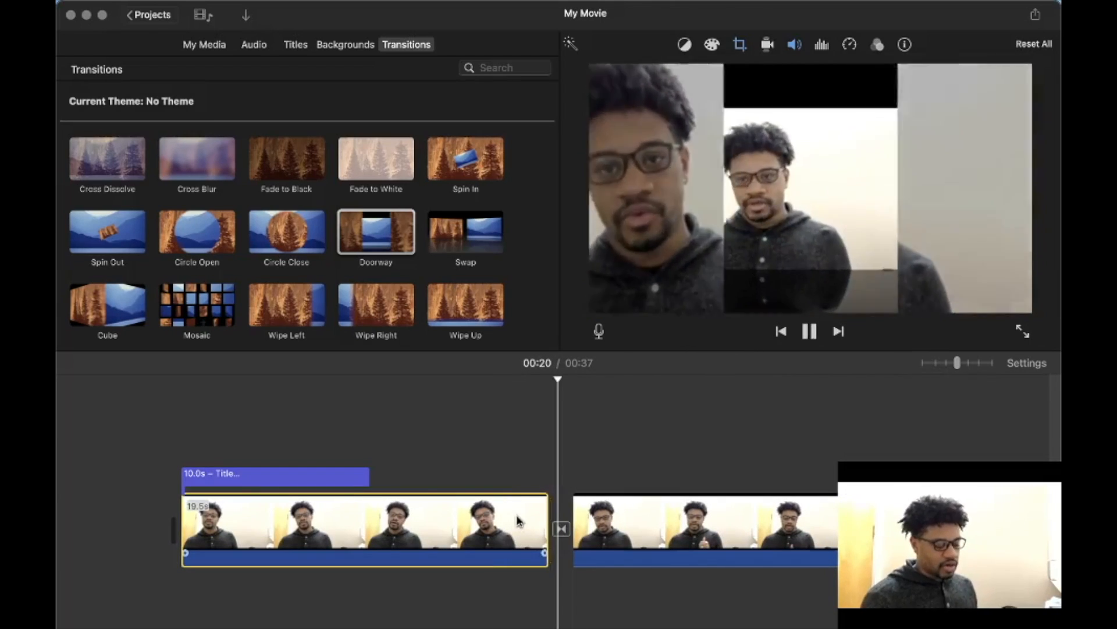
key("space")
mouse_move(575, 514)
left_mouse_down()
mouse_move(589, 512)
mouse_move(556, 516)
left_mouse_up()
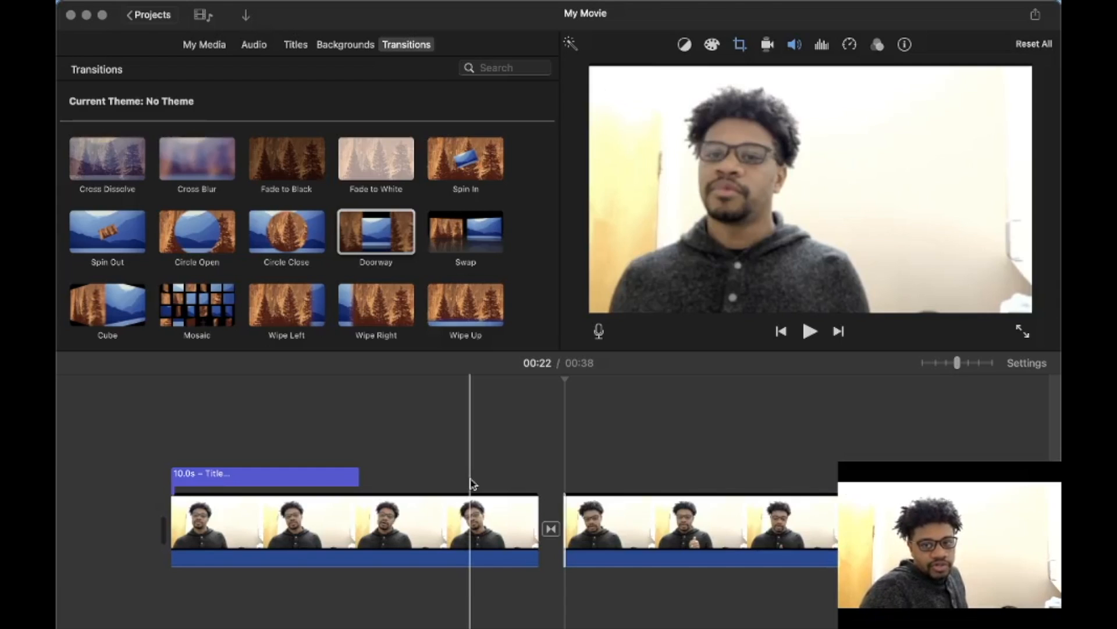
Overlay the Organic background above the second clip and shift it so it starts partway into that clip
scroll(472, 483, "right", 5)
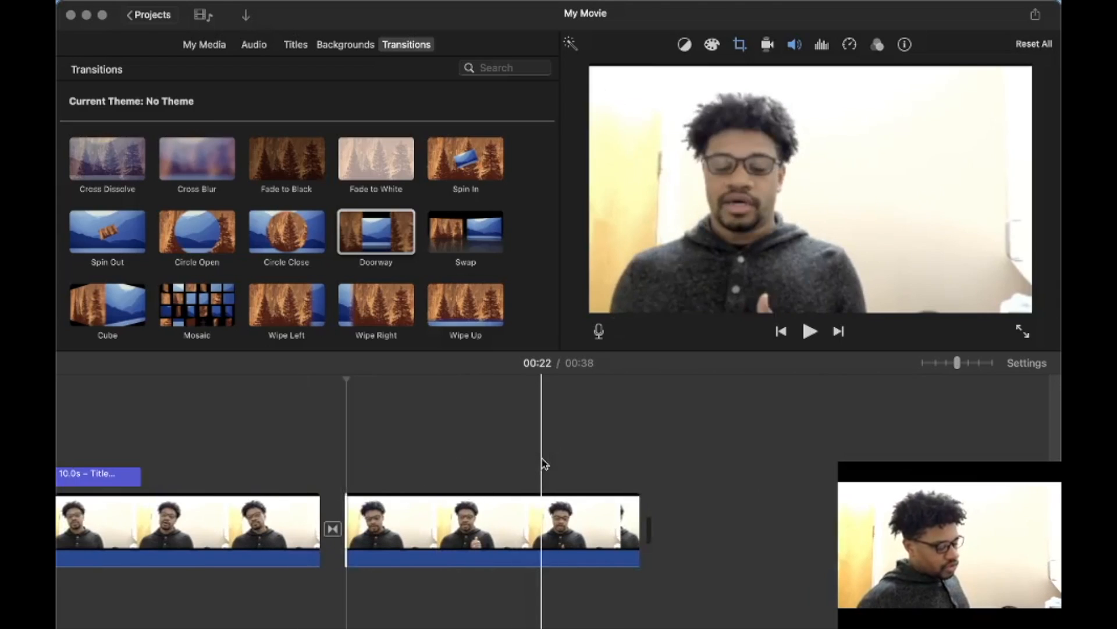
scroll(543, 461, "left", 4)
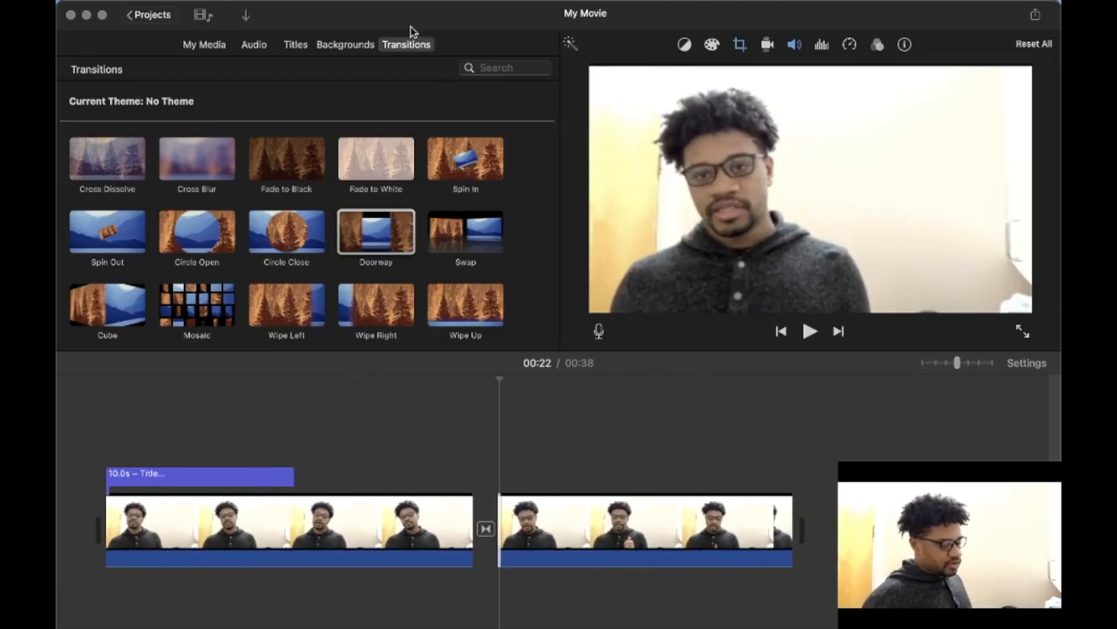
left_click(342, 47)
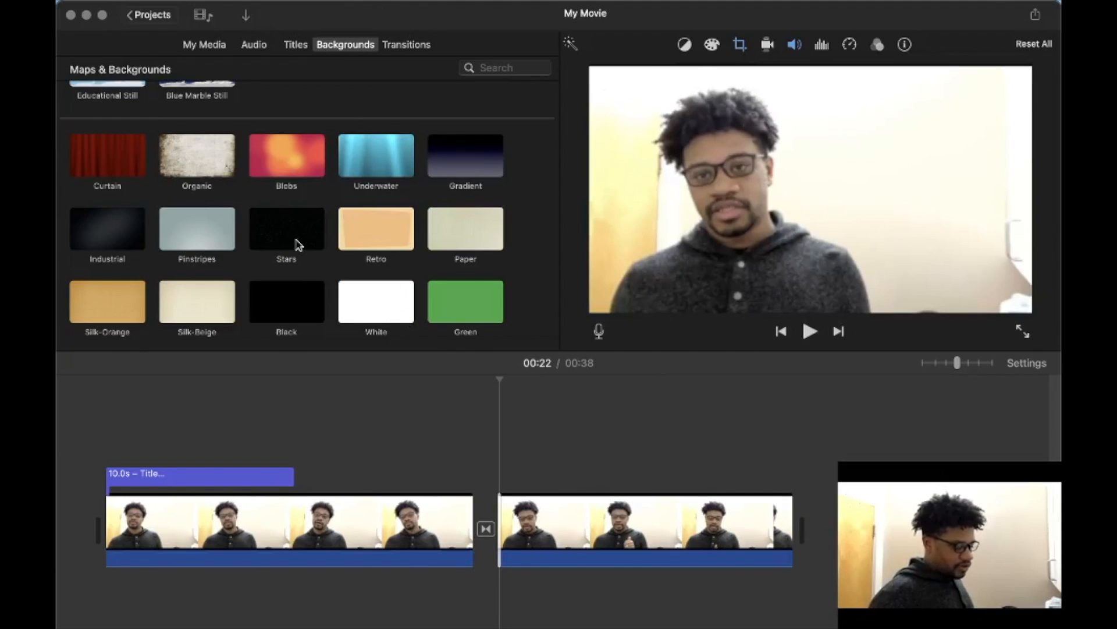
scroll(249, 252, "down", 2)
scroll(249, 251, "up", 5)
scroll(248, 252, "down", 3)
scroll(248, 251, "down", 3)
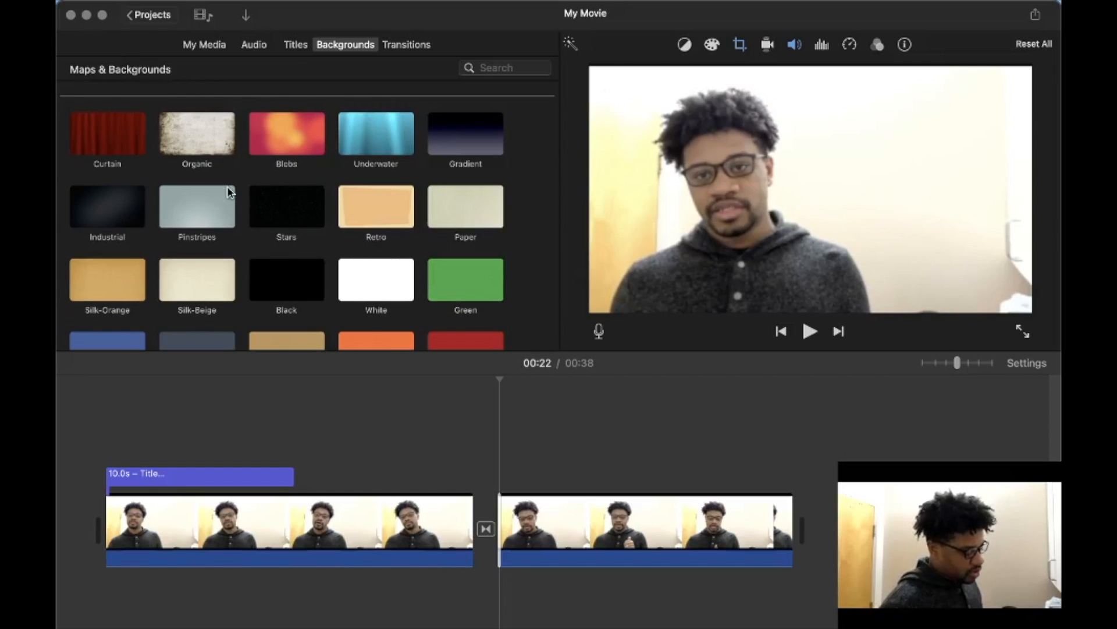
left_click_drag(210, 136, 498, 462)
left_click_drag(556, 466, 568, 468)
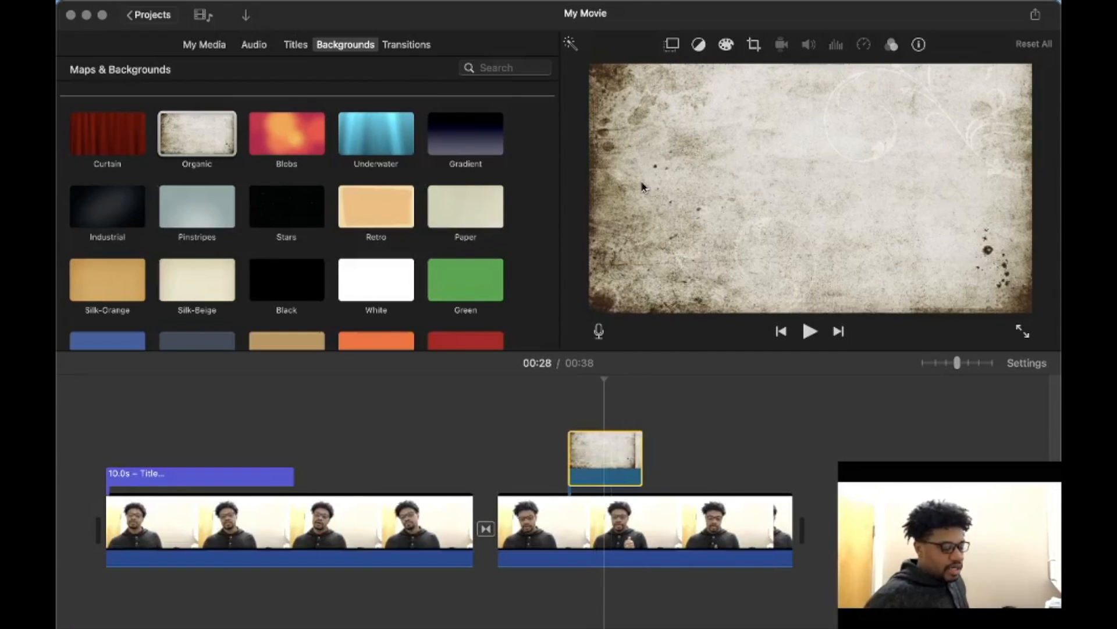
Change the Organic background's video overlay style from Cutaway to Split Screen and check the available positions
left_click(672, 49)
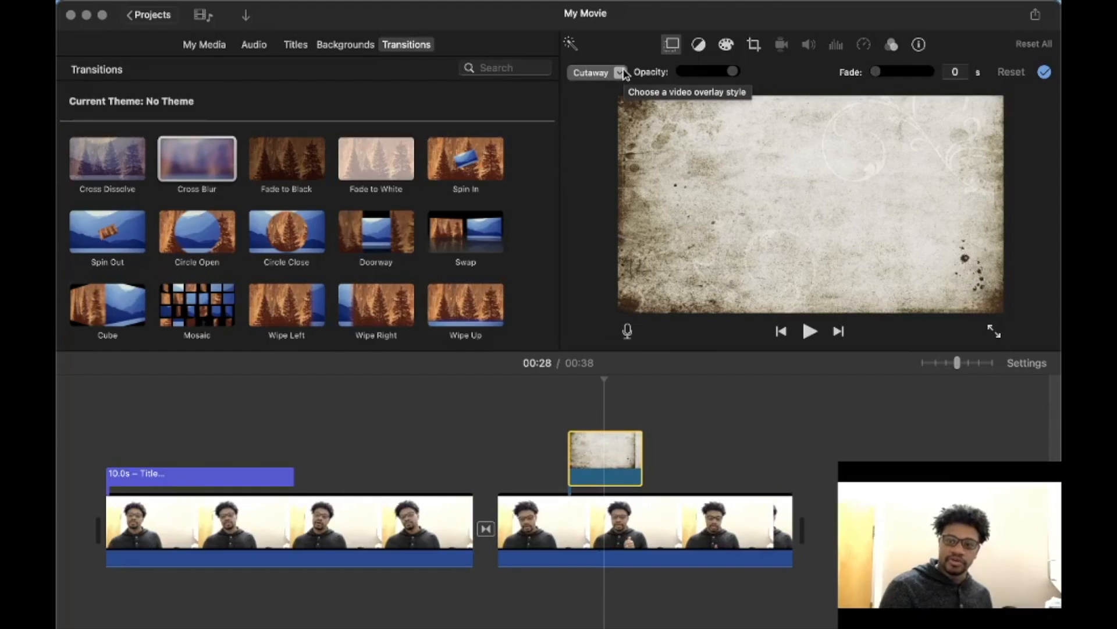
left_click(620, 72)
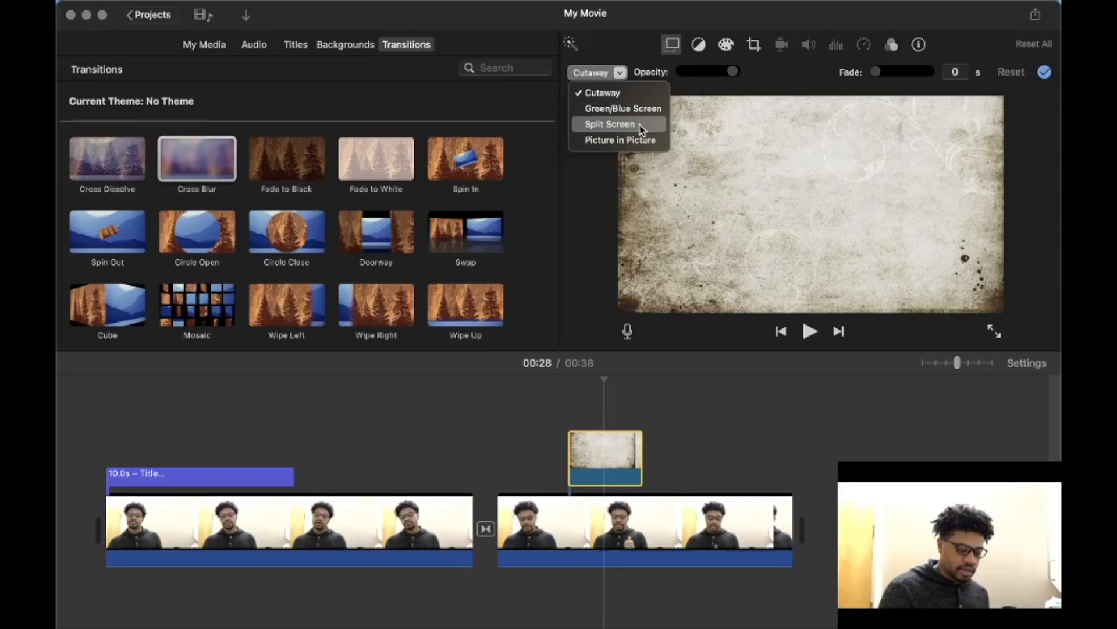
left_click(610, 124)
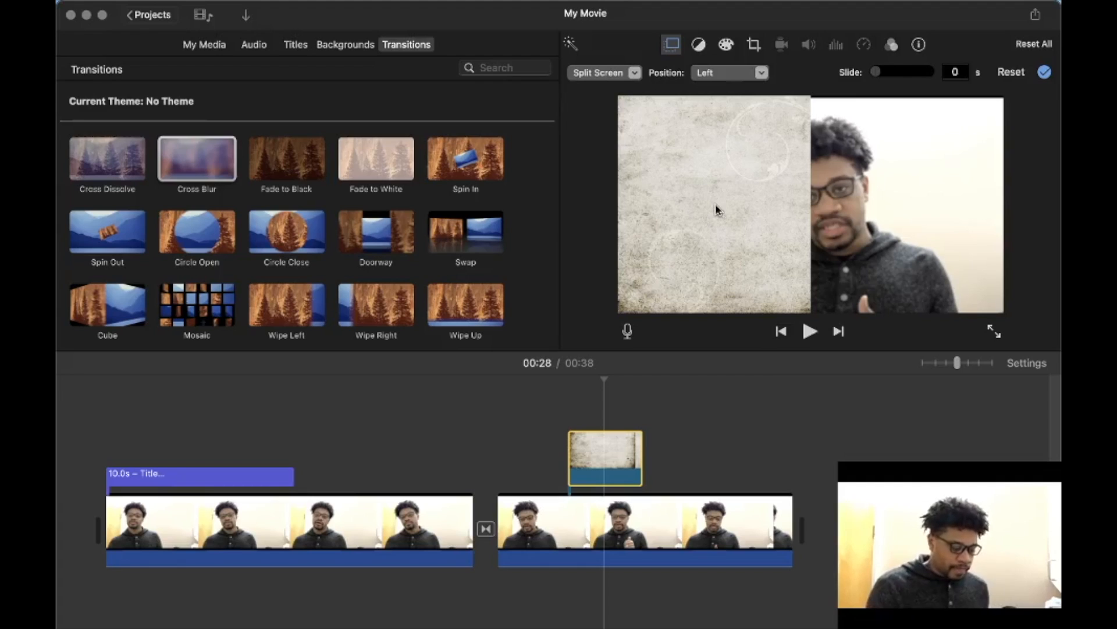
left_click(761, 72)
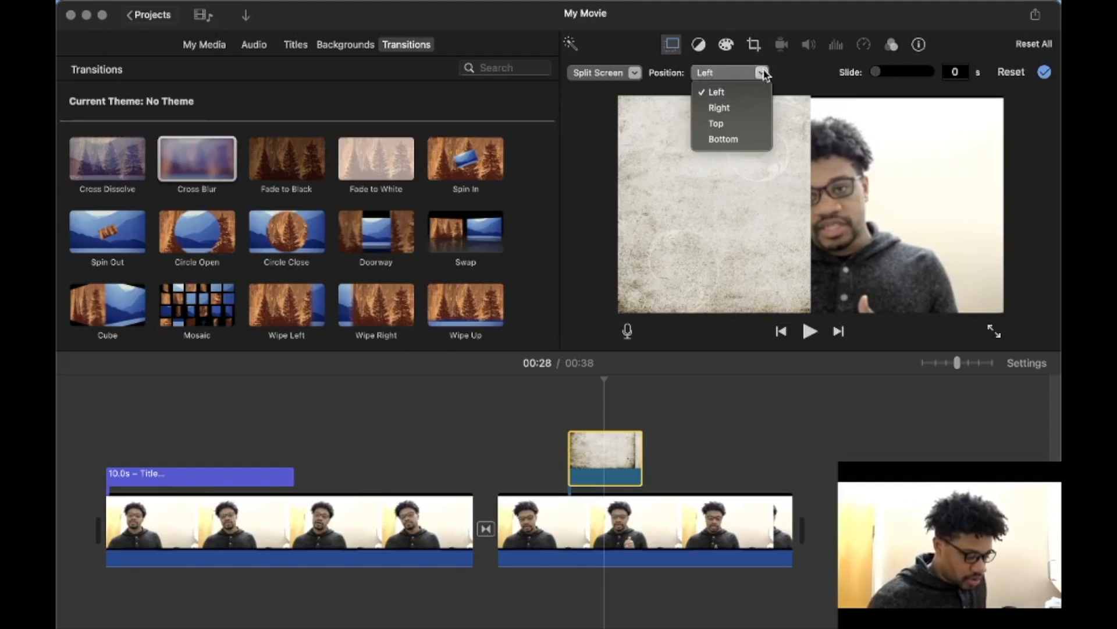
left_click(770, 73)
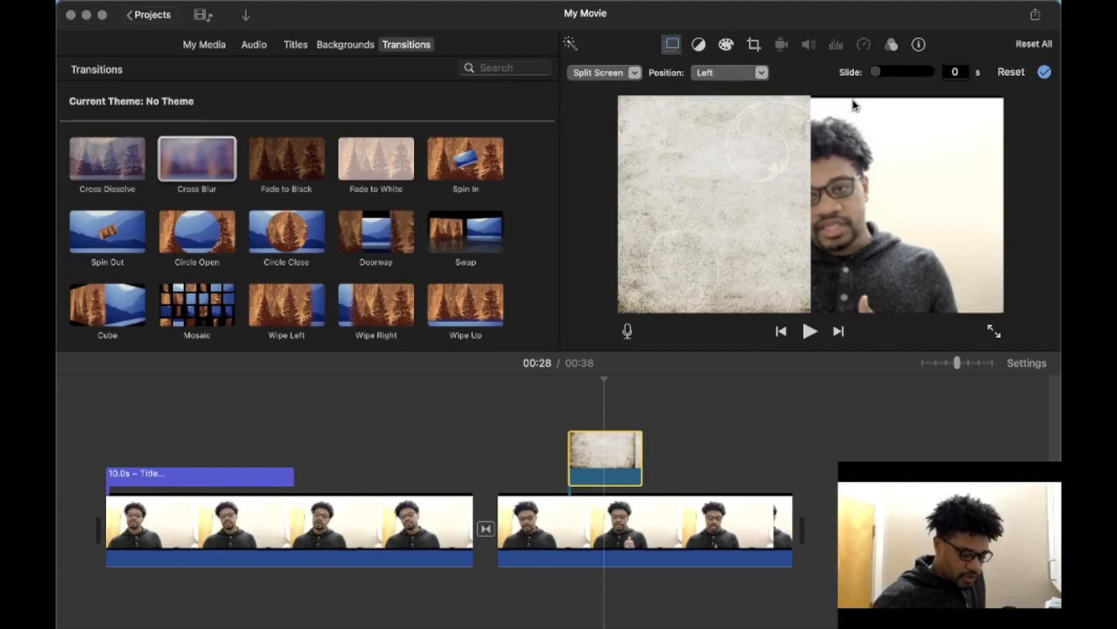
Try the Top and Bottom split-screen positions for the Organic background and return it to Left
left_click(762, 75)
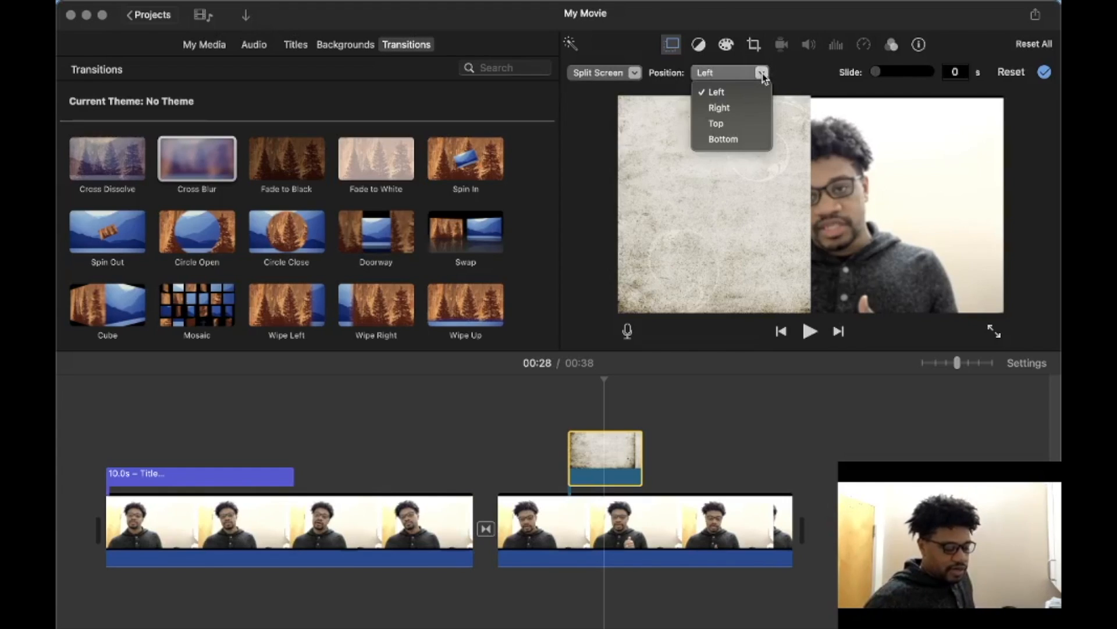
left_click(751, 123)
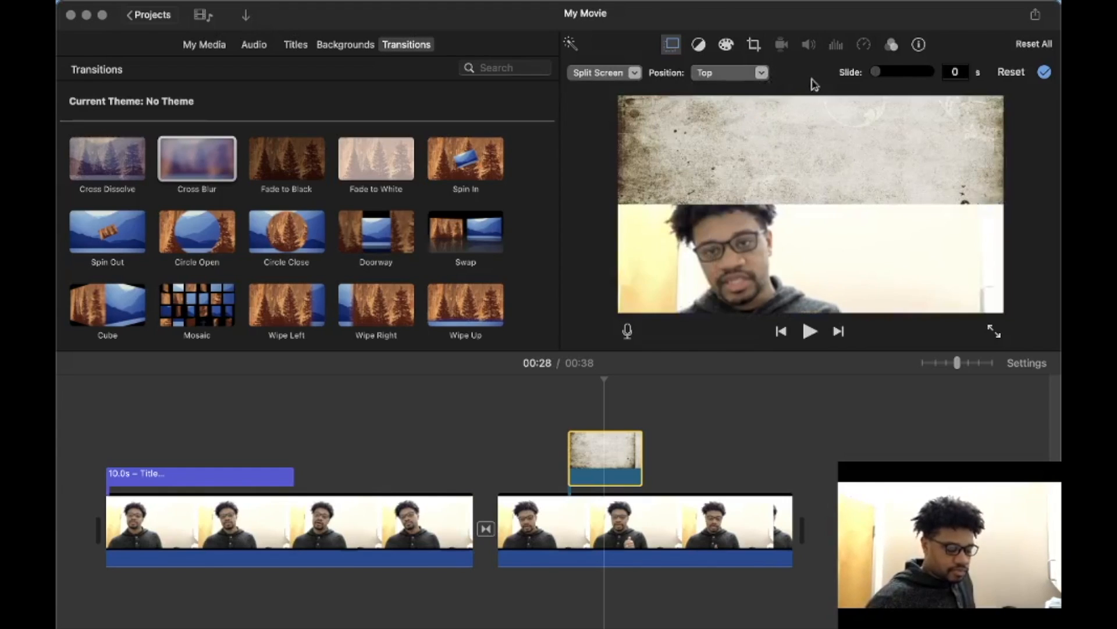
left_click(764, 74)
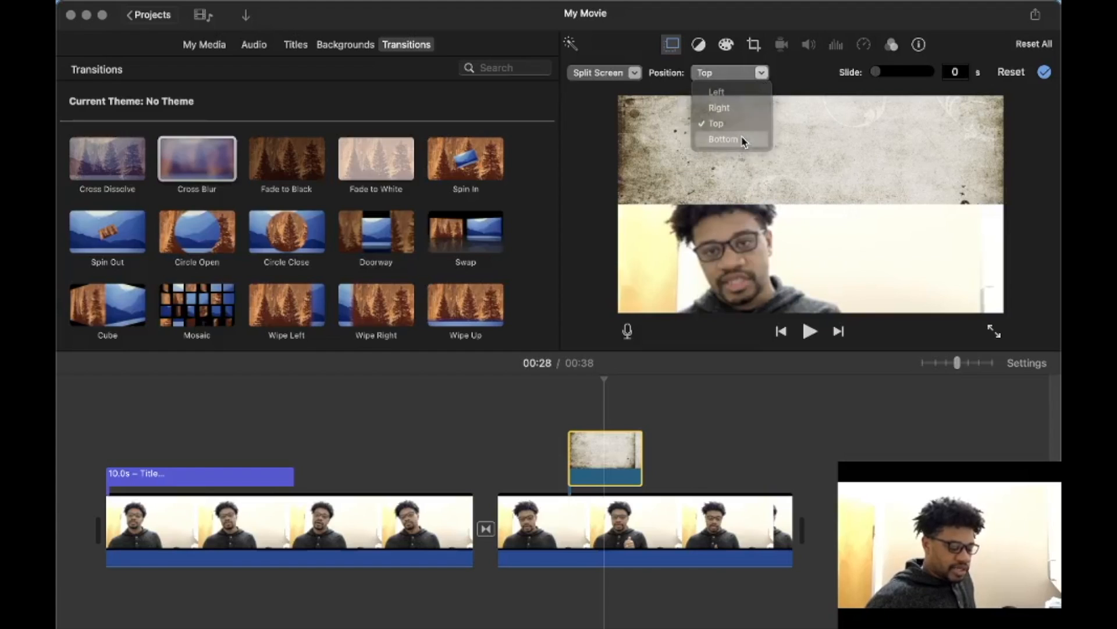
left_click(744, 139)
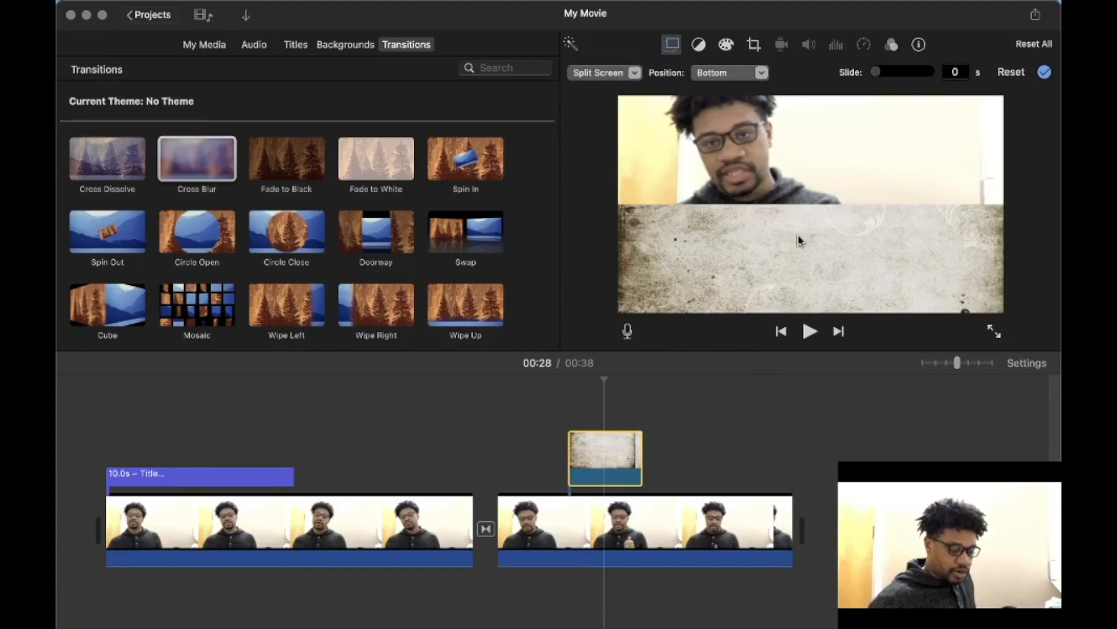
left_click(756, 72)
left_click(722, 90)
Play the split-screen section and set the background overlay's slide duration to 0.95 s
left_click(539, 461)
key("space")
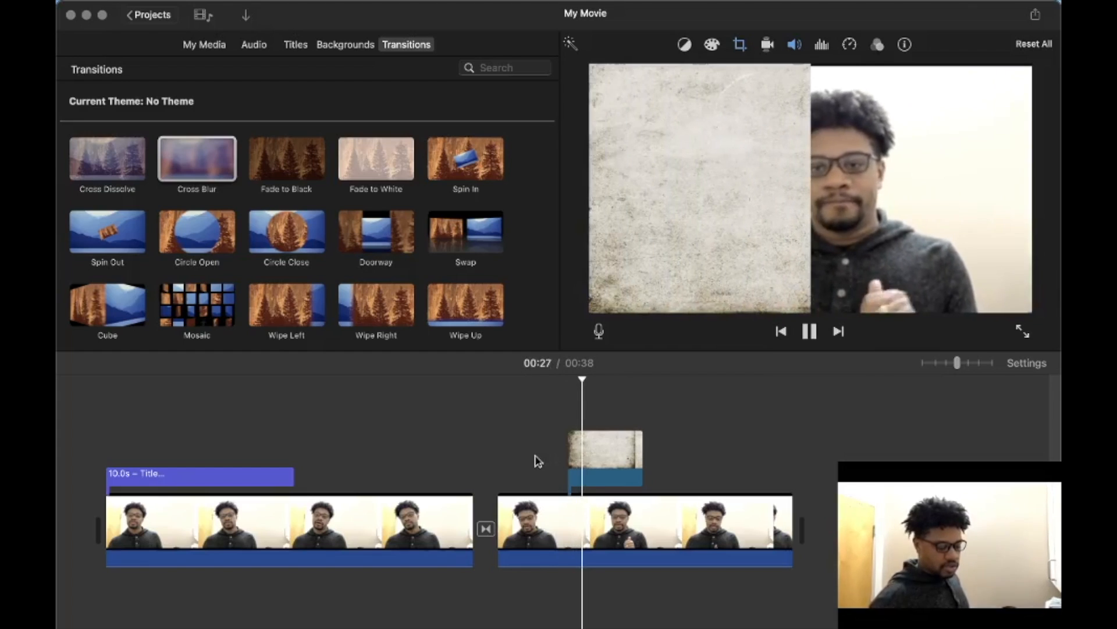
left_click(589, 457)
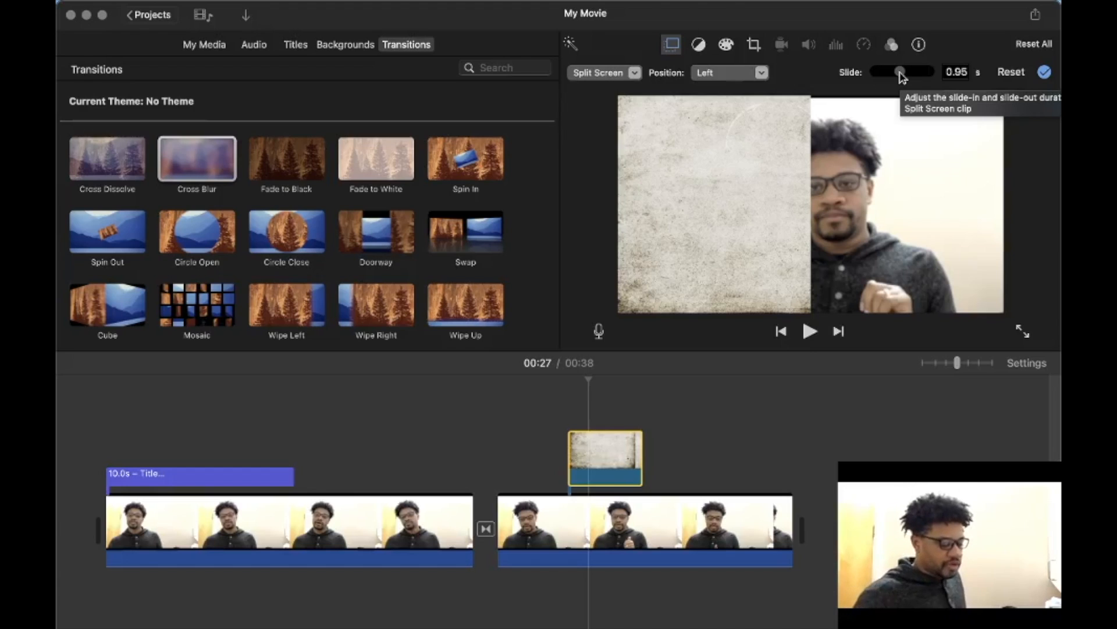
Change the background overlay style to Picture in Picture and move the inset to the upper-left corner of the video frame
left_click(636, 73)
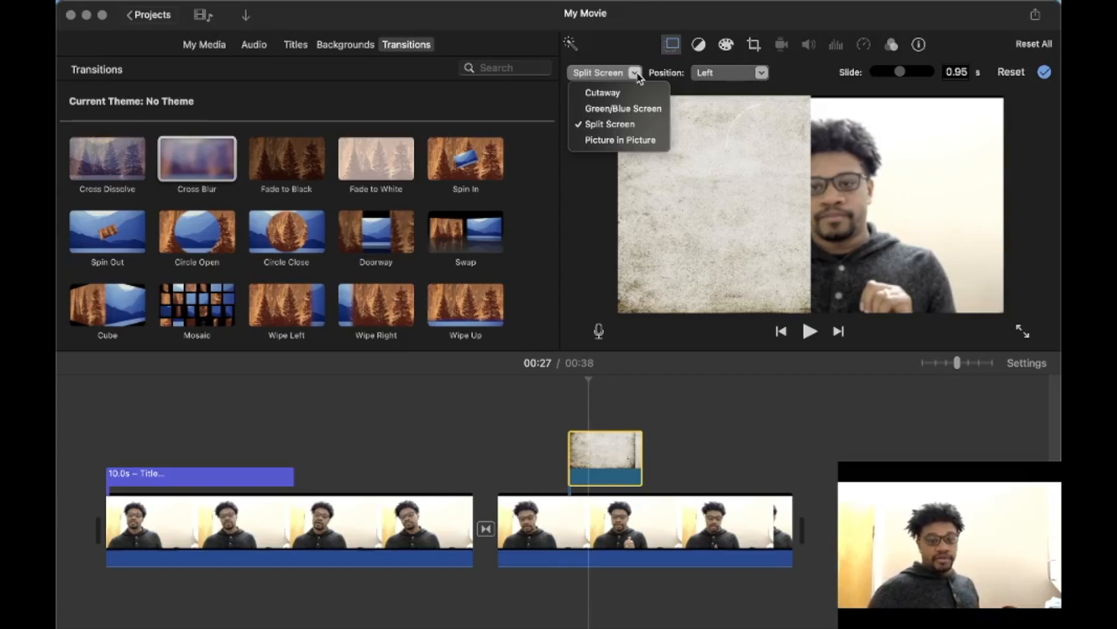
left_click(631, 141)
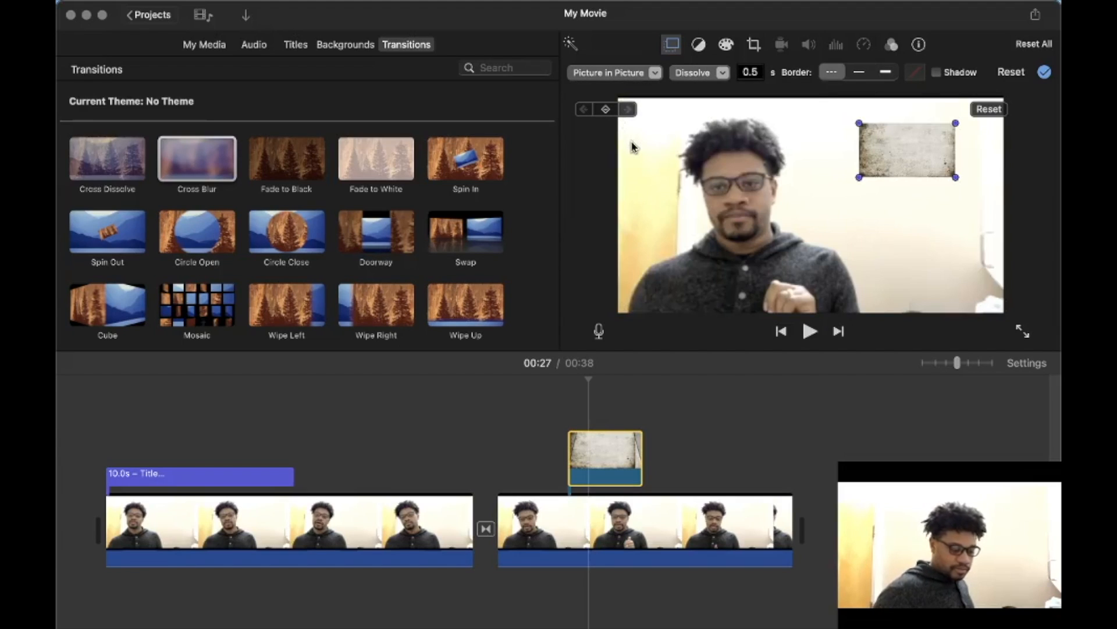
left_click_drag(927, 152, 687, 123)
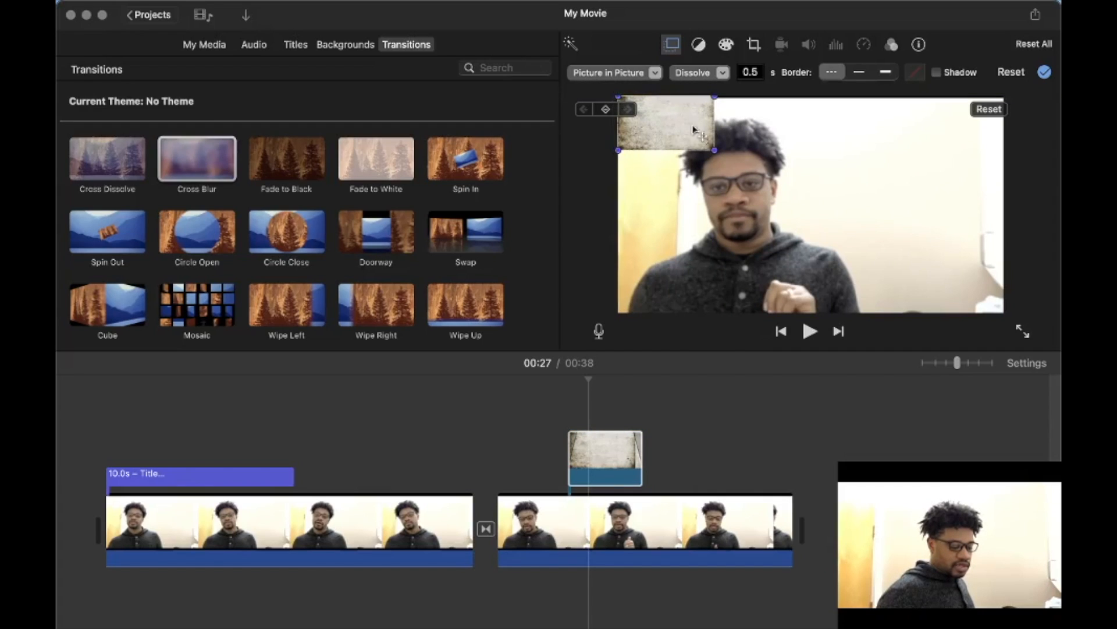
Enlarge the Organic background's picture-in-picture inset and position it to cover about the left third of the video frame
left_click_drag(714, 150, 665, 194)
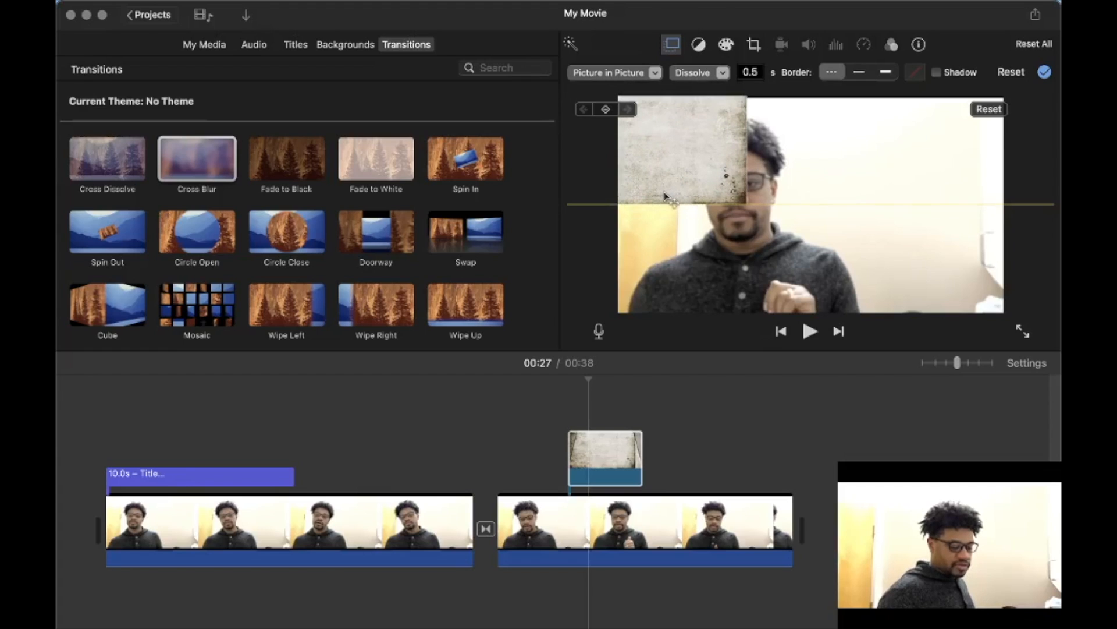
left_click_drag(746, 204, 840, 325)
left_click_drag(884, 244, 671, 254)
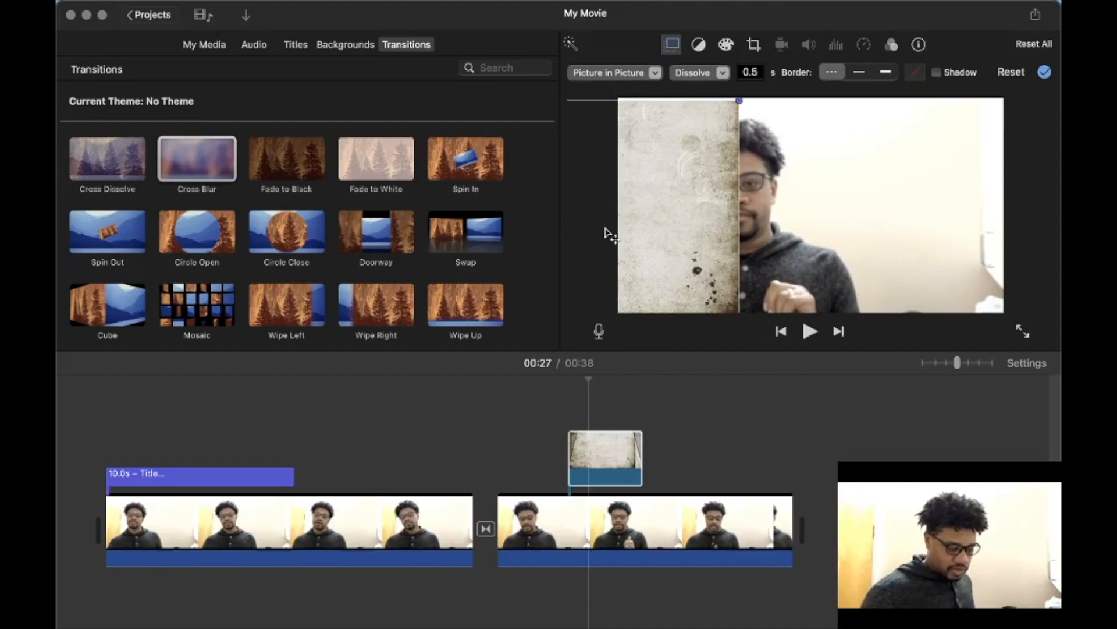
Play the picture-in-picture section from just before the second clip's background overlay
left_click(506, 444)
key("space")
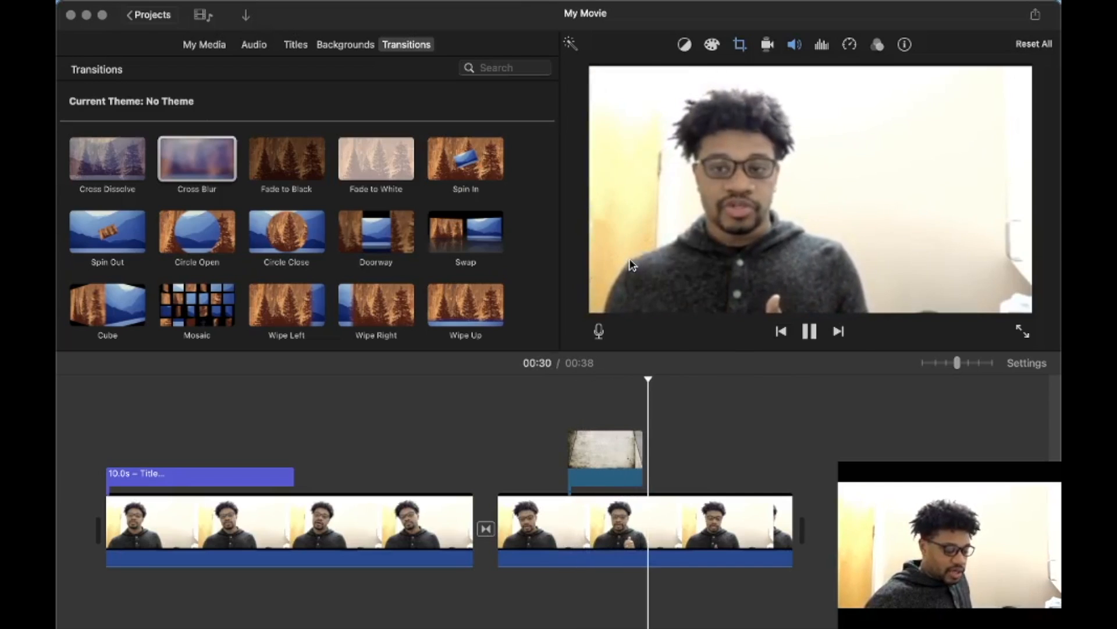
key("space")
left_click(584, 471)
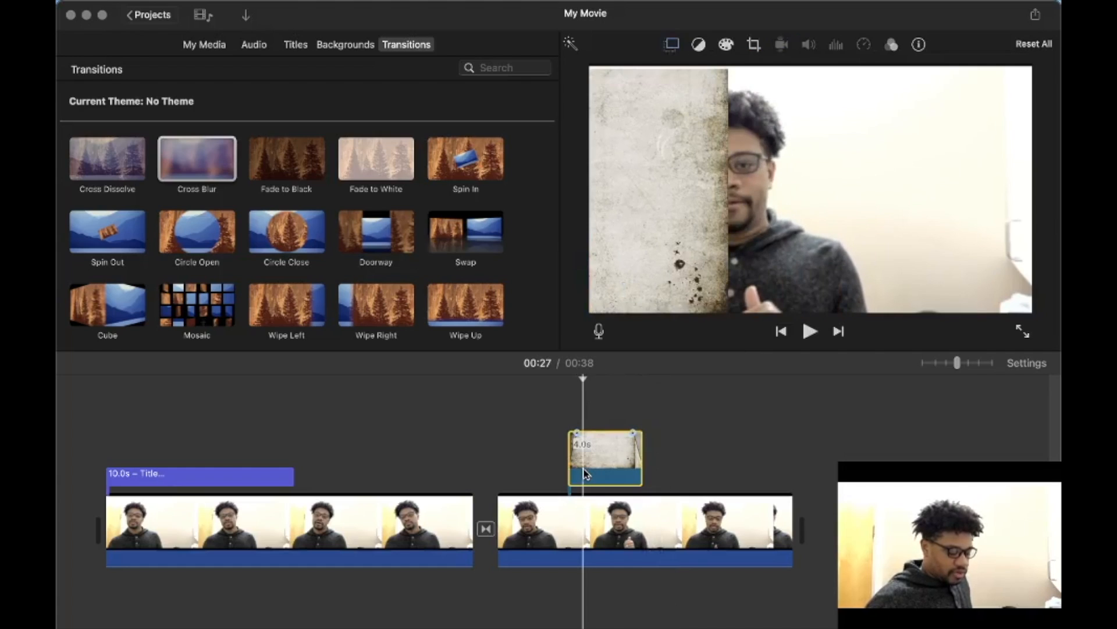
left_click(556, 460)
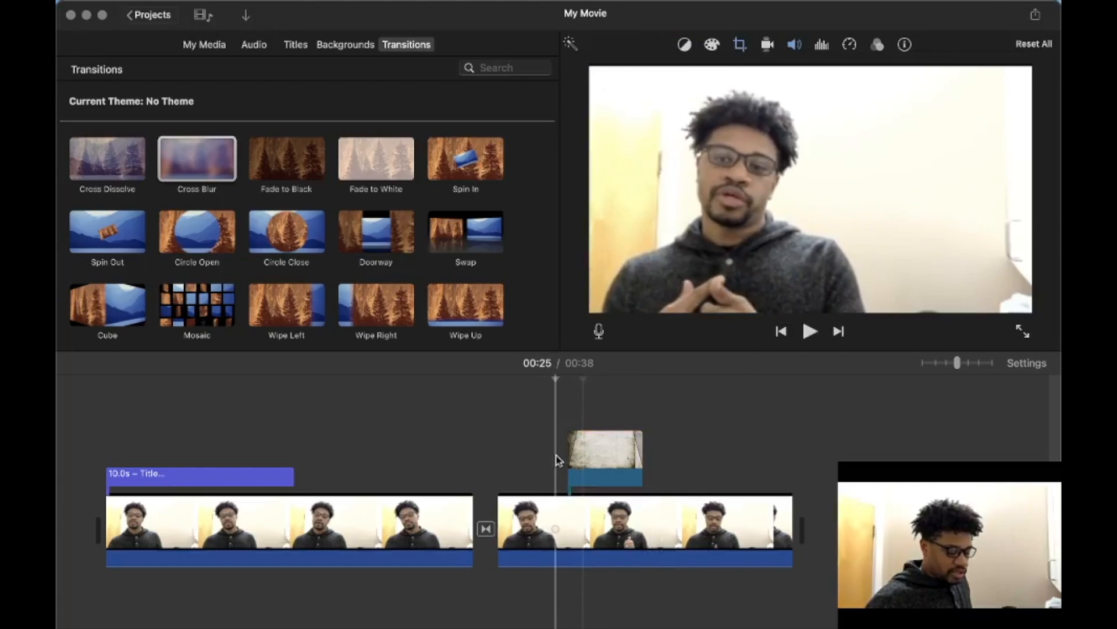
Lengthen the background overlay's dissolve to 0.96 s and keep Dissolve as its picture-in-picture transition style
left_click(589, 460)
left_click_drag(578, 433, 587, 434)
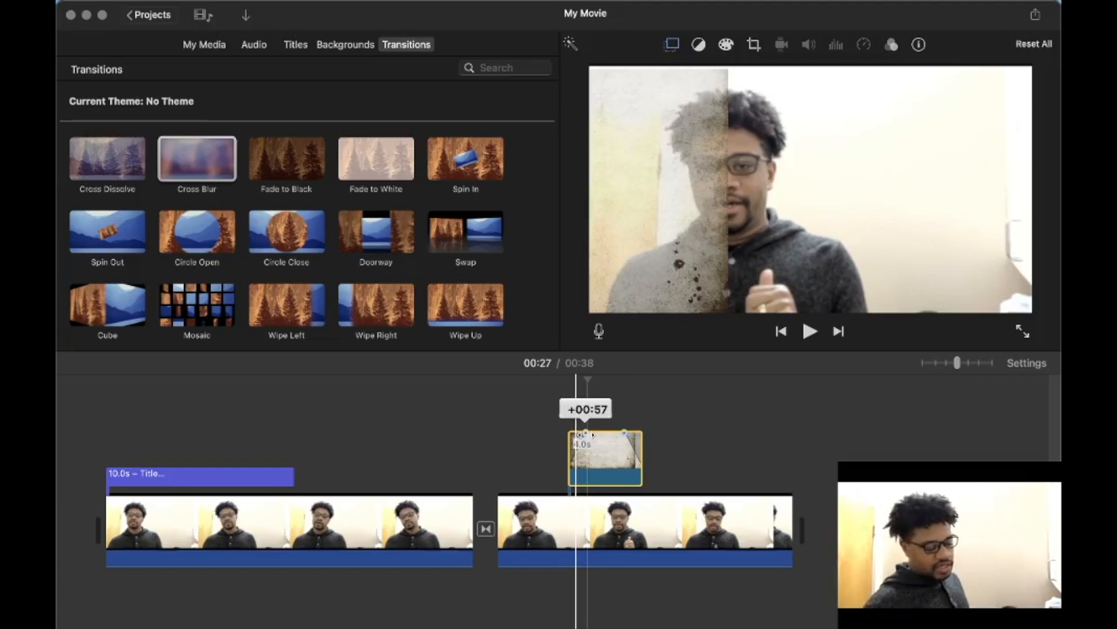
left_click(671, 44)
left_click(722, 72)
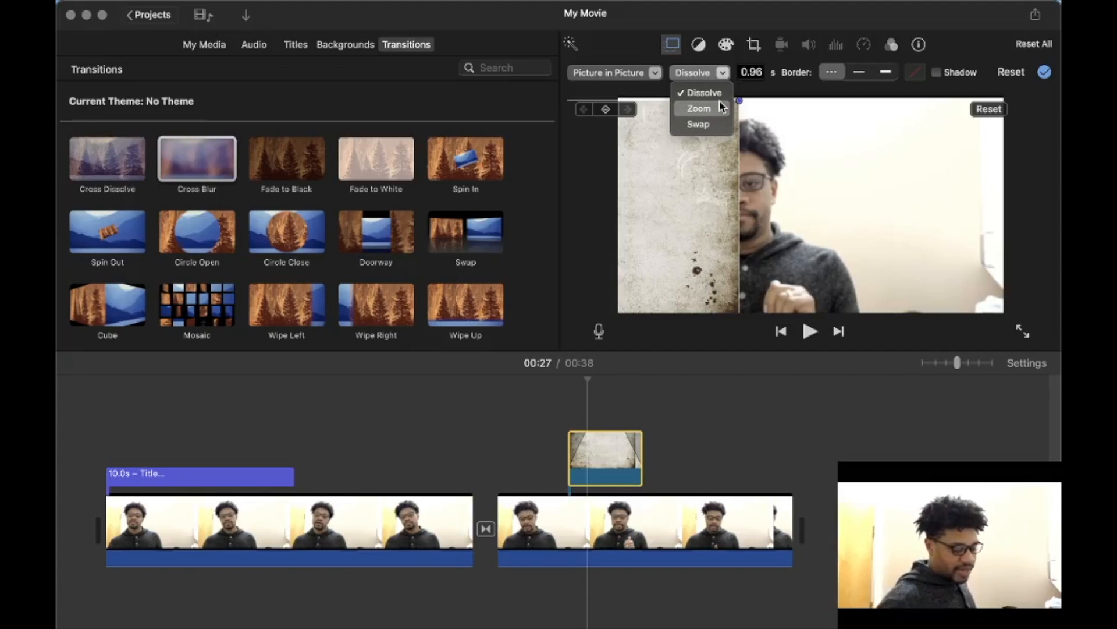
left_click(718, 92)
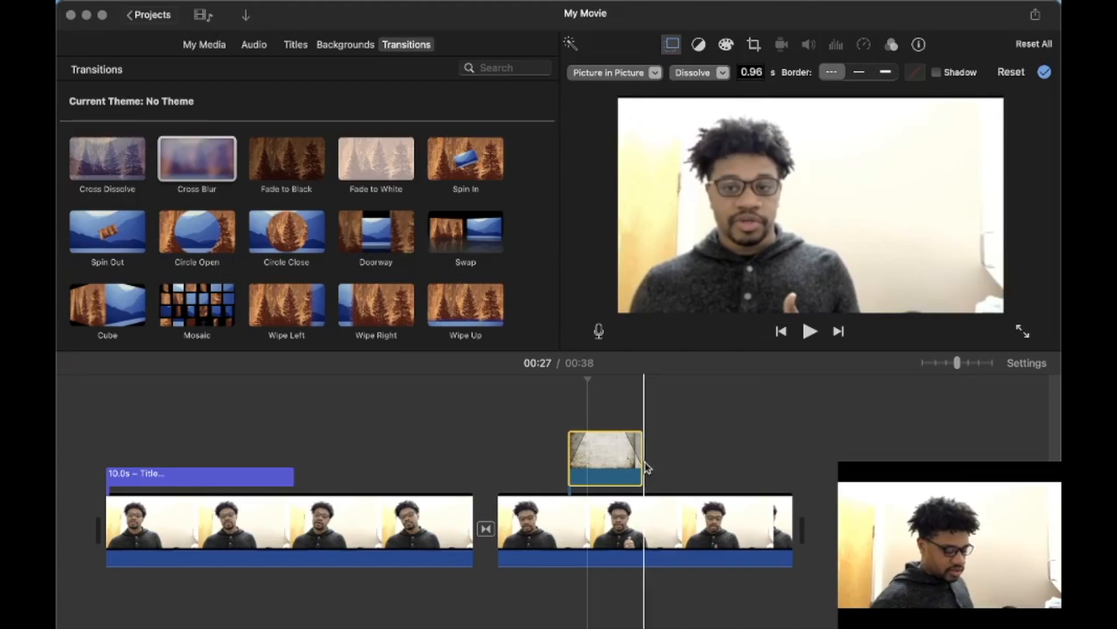
Extend the background overlay to 5.1 s, shorten its dissolve to 0.87 s, and play the section
left_click_drag(641, 468, 664, 468)
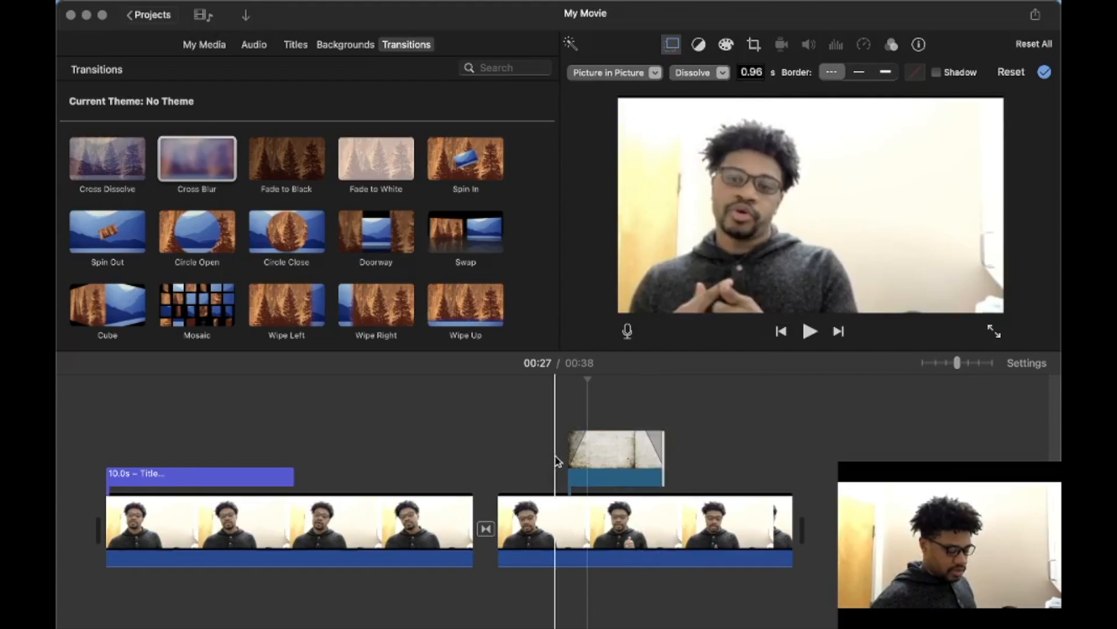
mouse_move(587, 433)
left_mouse_down()
mouse_move(604, 433)
mouse_move(582, 435)
left_mouse_up()
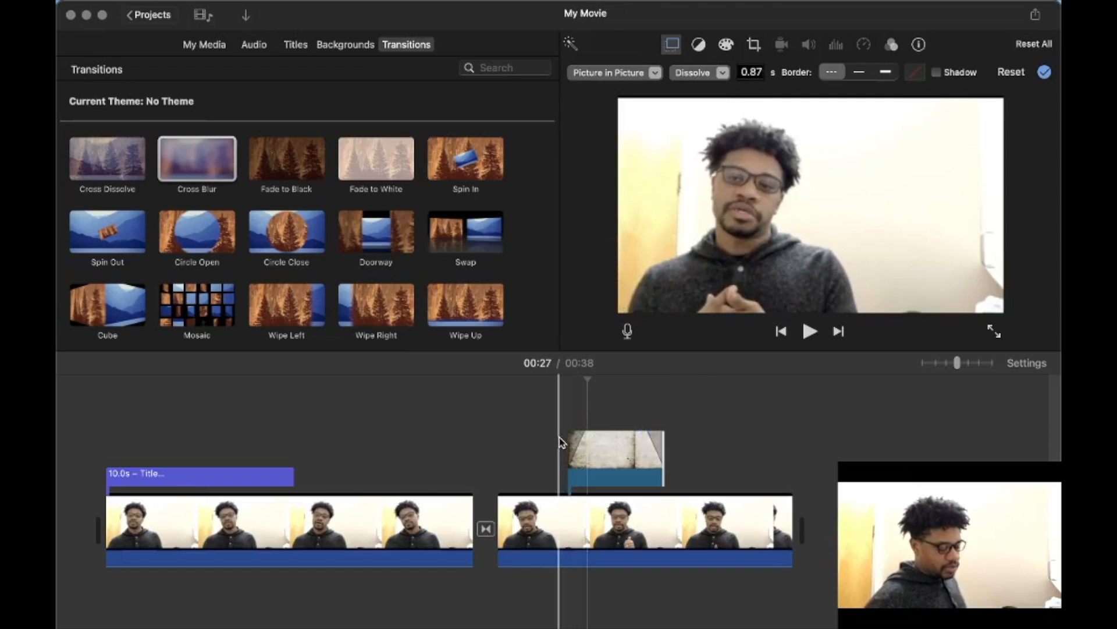
left_click(560, 441)
key("space")
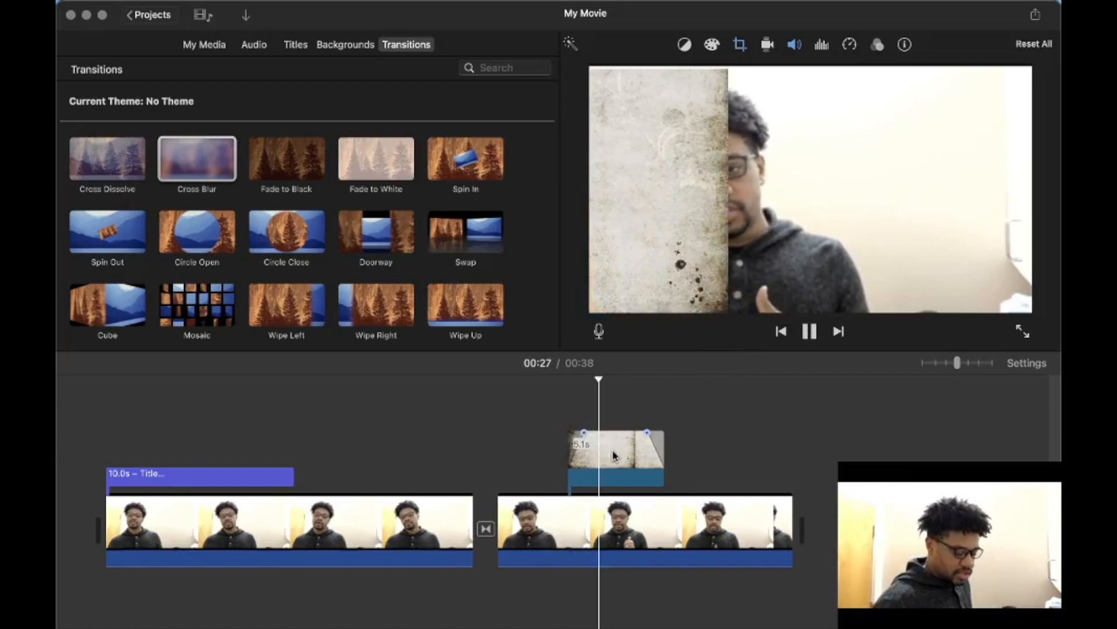
key("space")
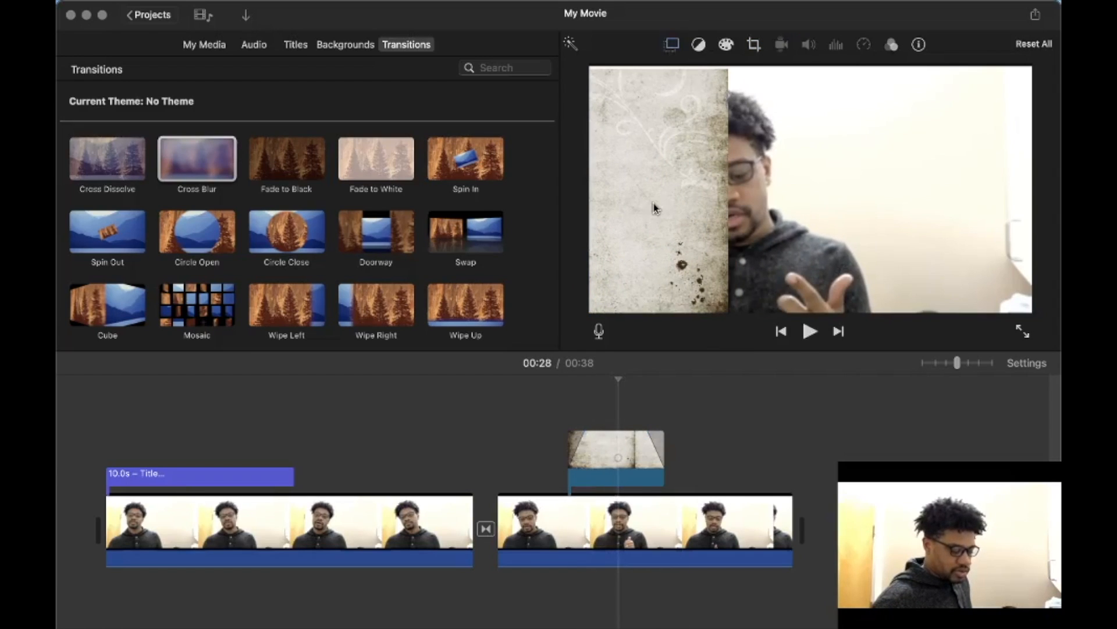
Move the background's picture-in-picture inset so it covers about the right third of the video frame
left_click(605, 470)
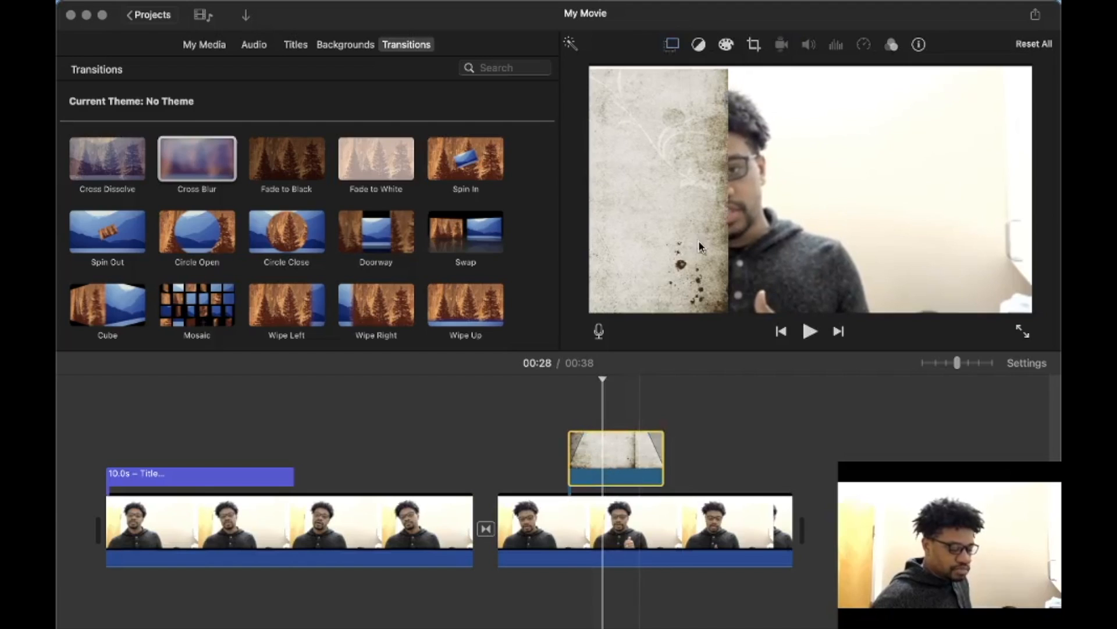
left_click(671, 44)
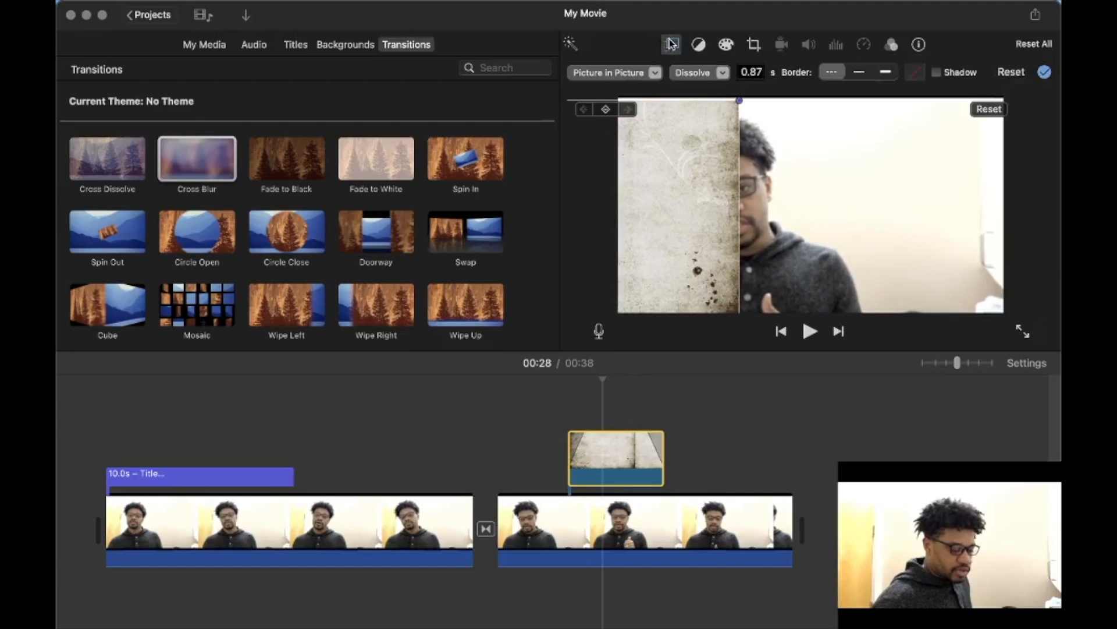
left_click_drag(728, 162, 1039, 198)
left_click_drag(931, 215, 1004, 228)
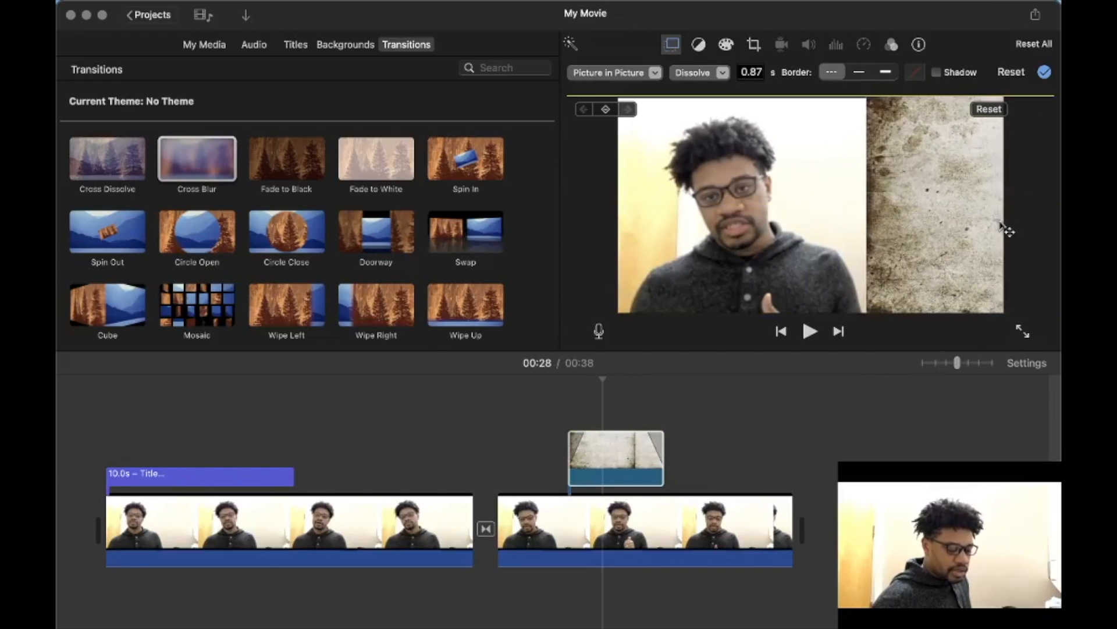
left_click_drag(989, 227, 989, 227)
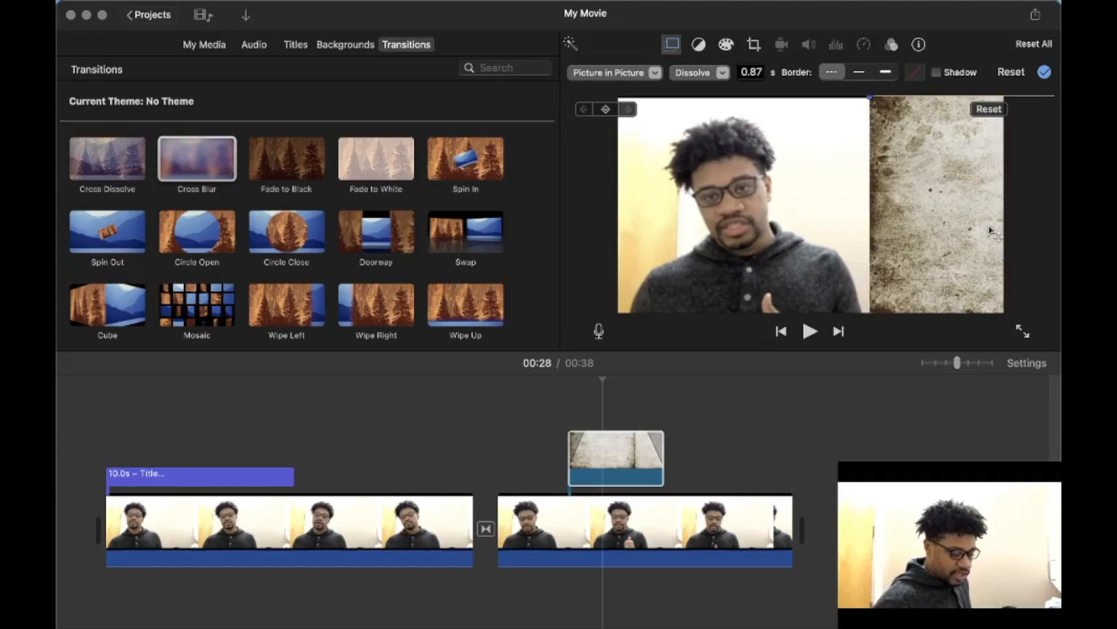
Add a Centered title above the background overlay, starting where the overlay starts, and play it briefly
left_click(541, 441)
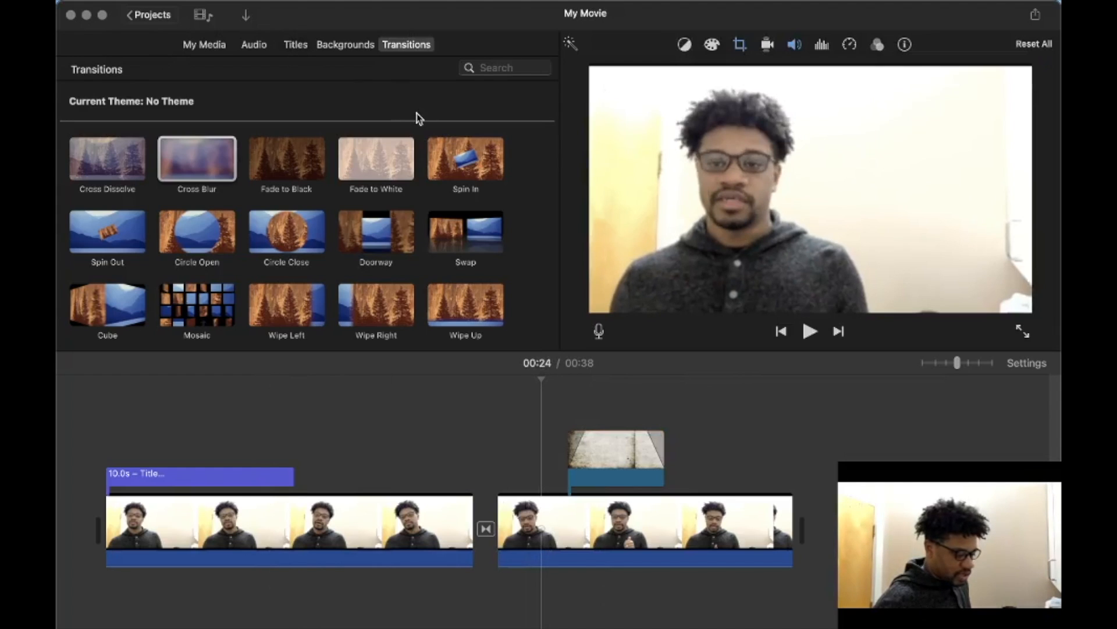
left_click(291, 45)
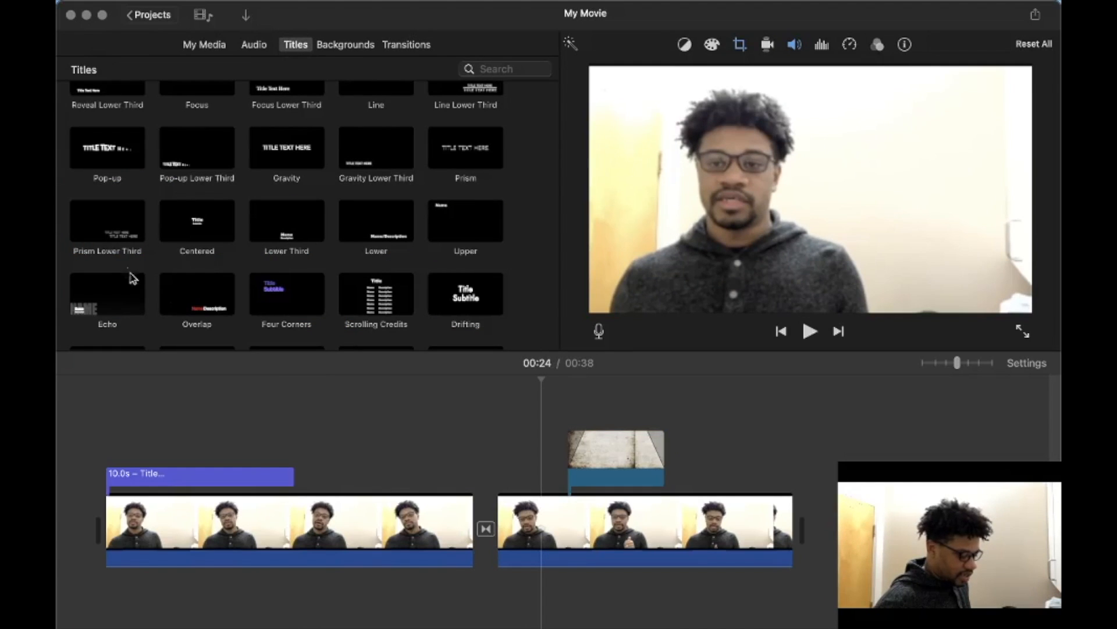
left_click_drag(202, 233, 569, 416)
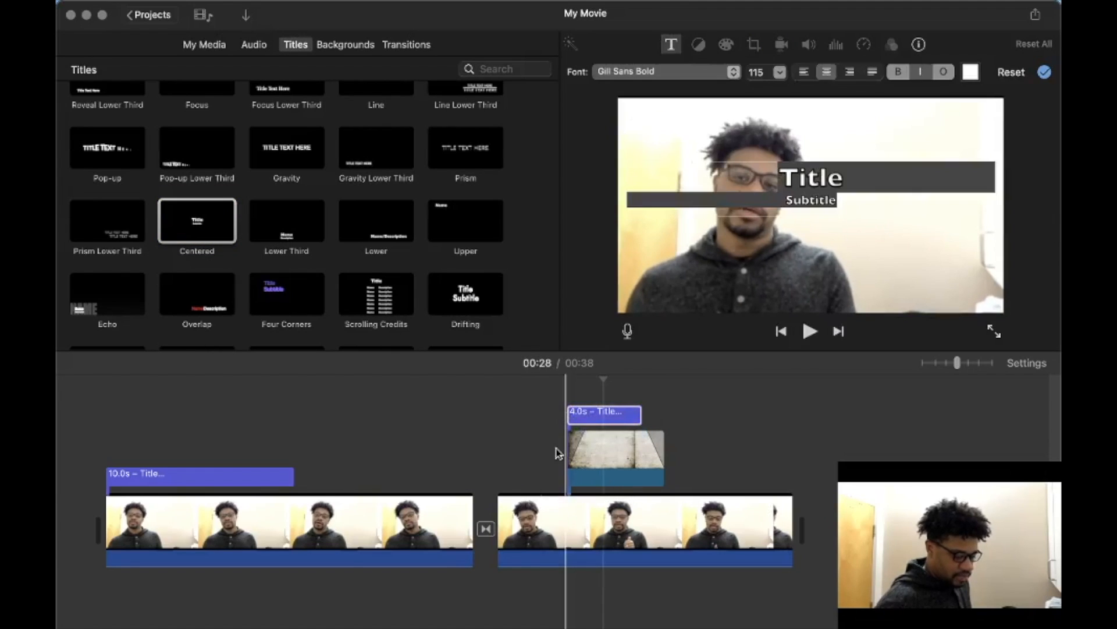
key("space")
key("space")
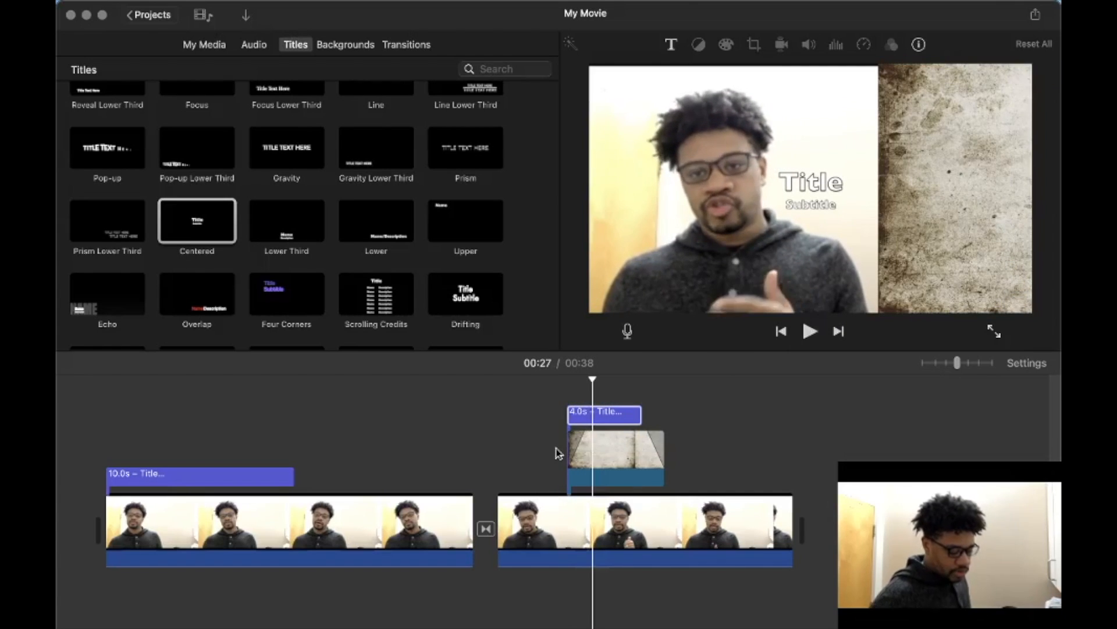
Replace the Centered title's text with "Scripture" and, on a new line, "verses down here but in a smaller font"
left_click(595, 417)
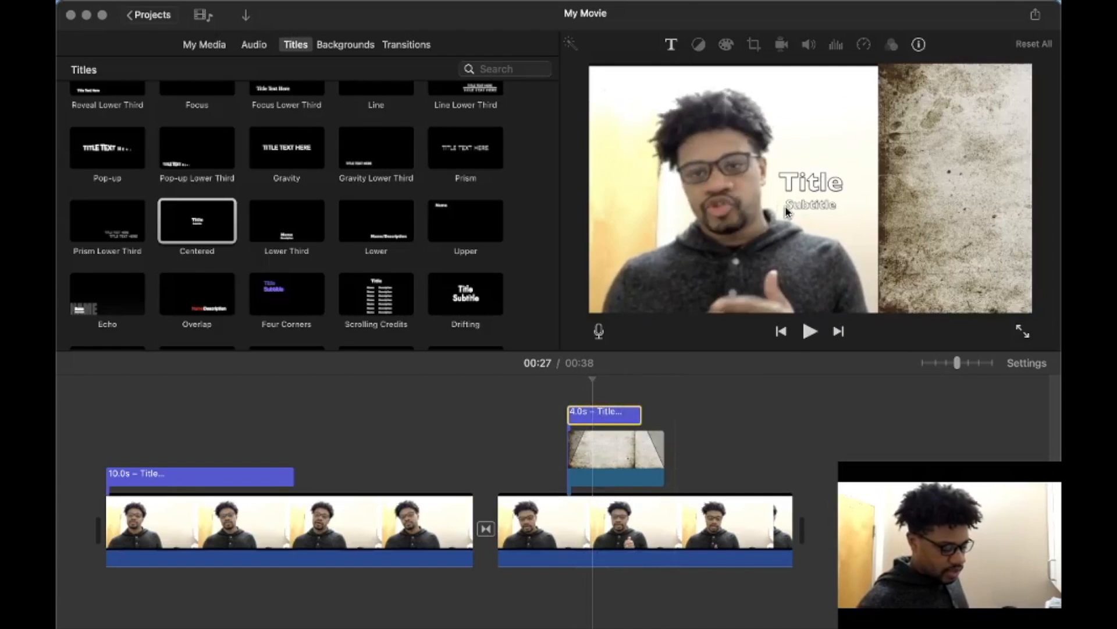
left_click(601, 413)
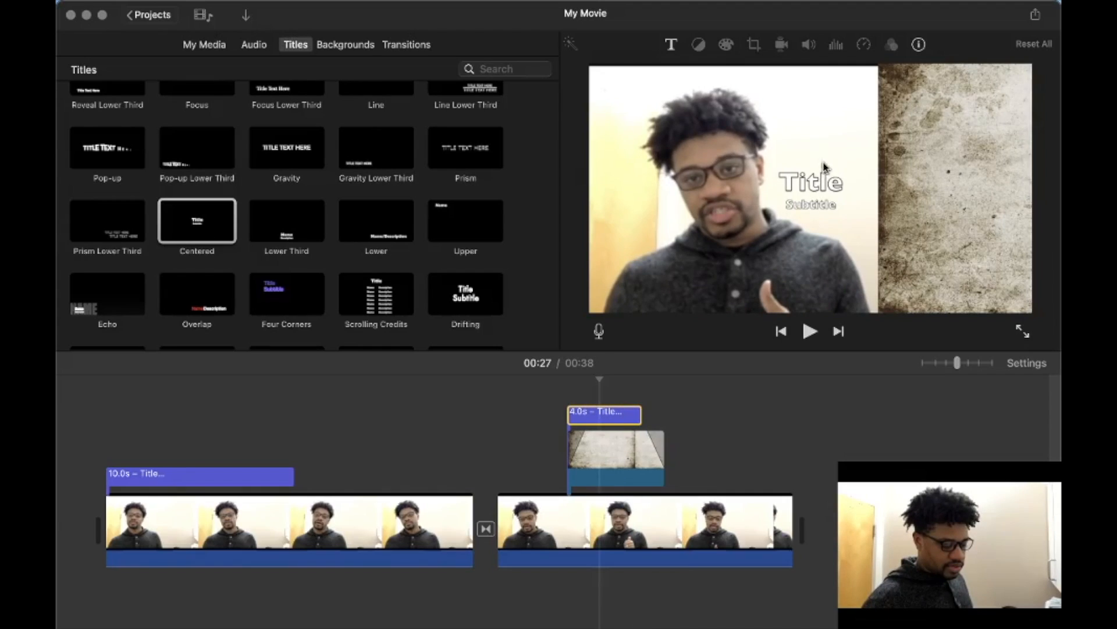
left_click(815, 184)
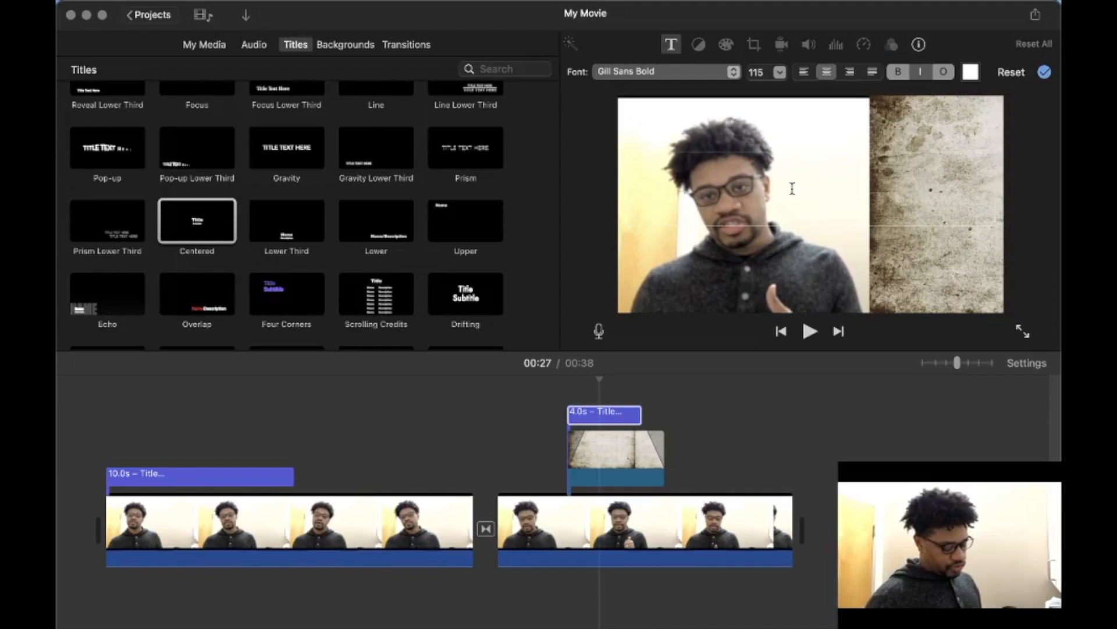
type("Scripture")
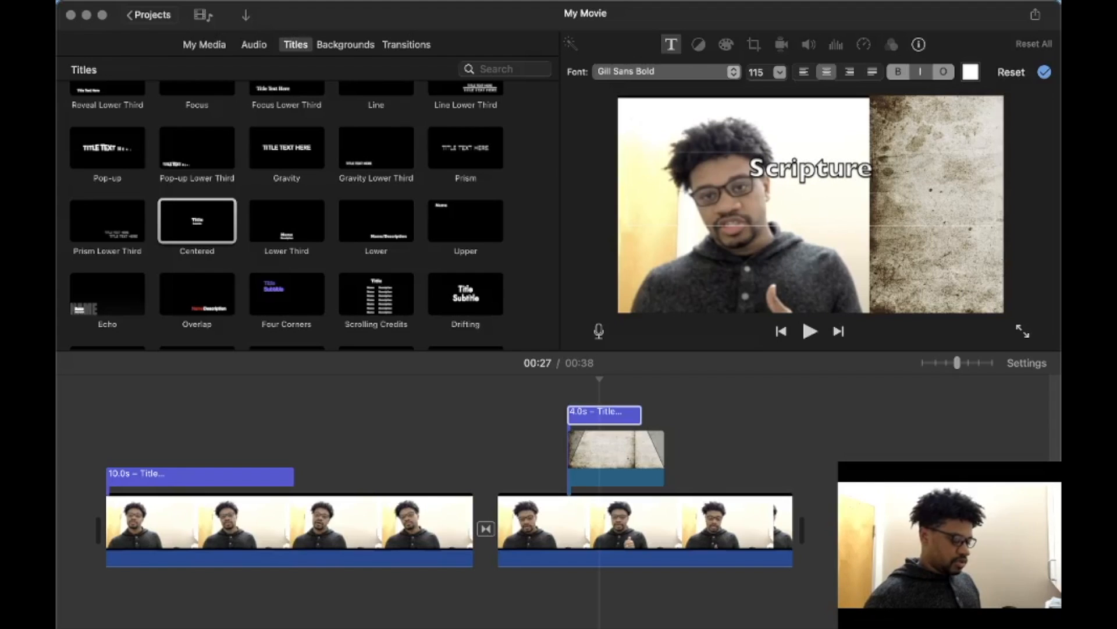
key("Return")
type("verses down here ")
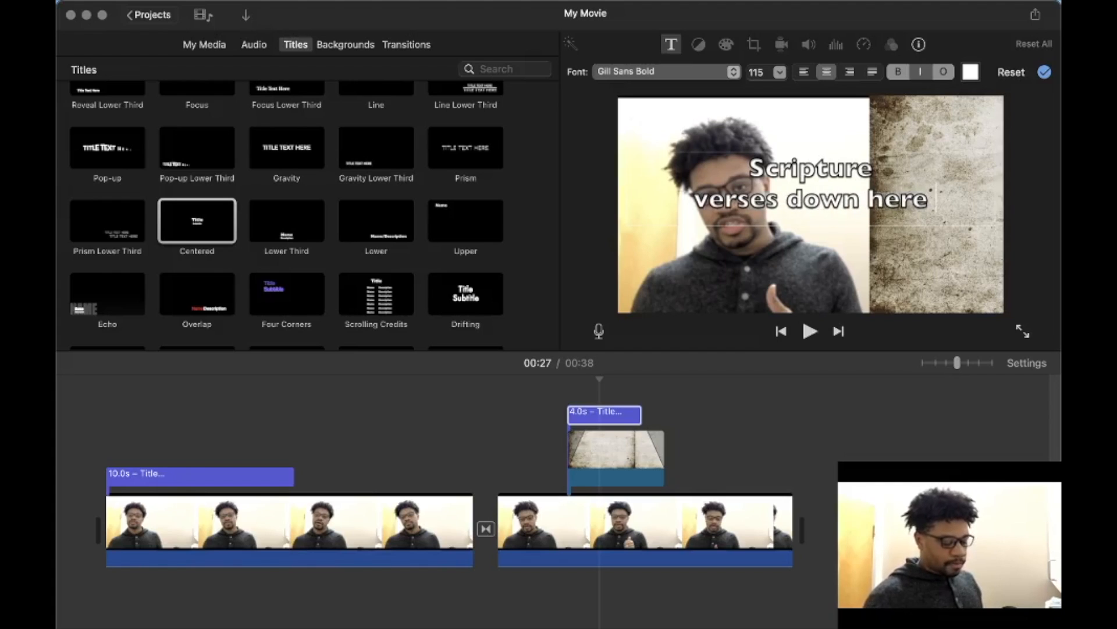
type("but")
key("Return")
type("in a smal")
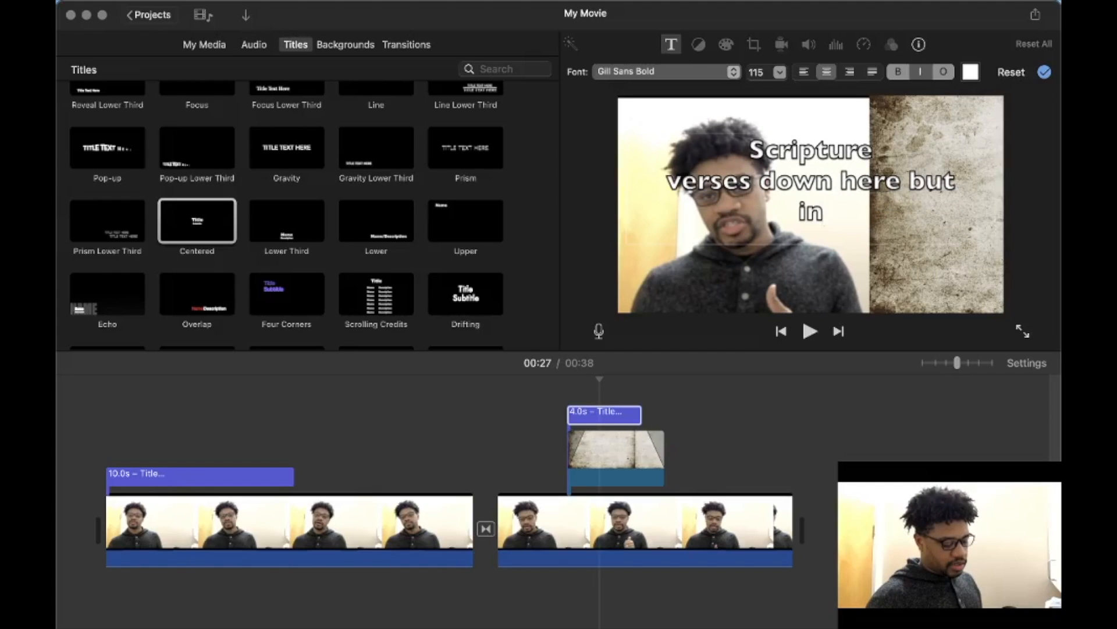
type("ler font")
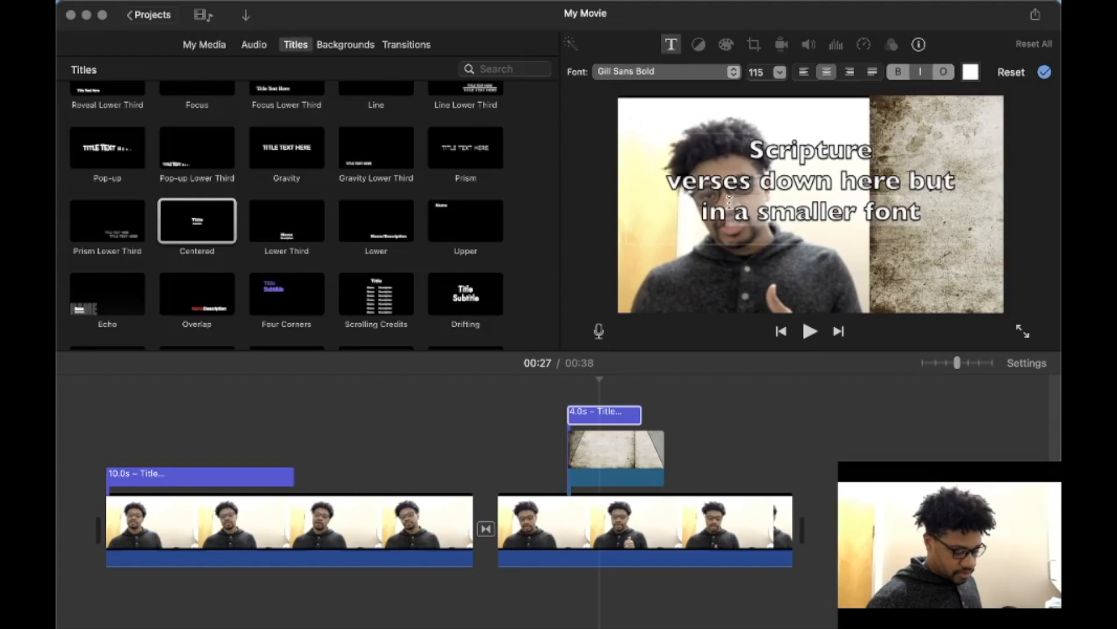
Set the verse lines to size 36 and the "Scripture" heading to size 58, and right-align the title text
left_click(779, 71)
left_click(756, 92)
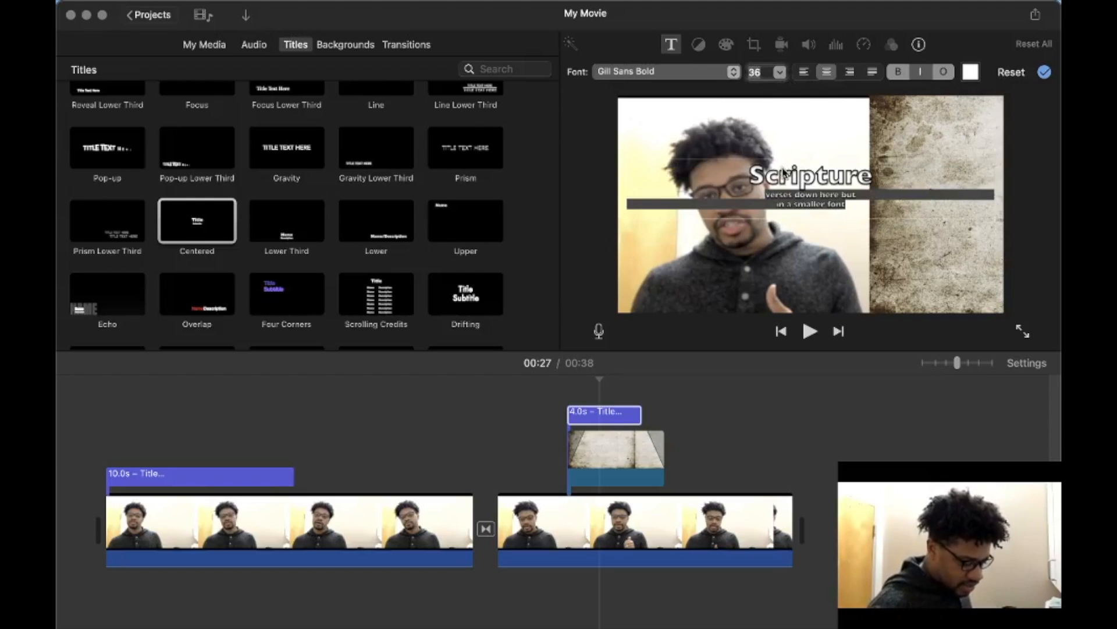
left_click(783, 170)
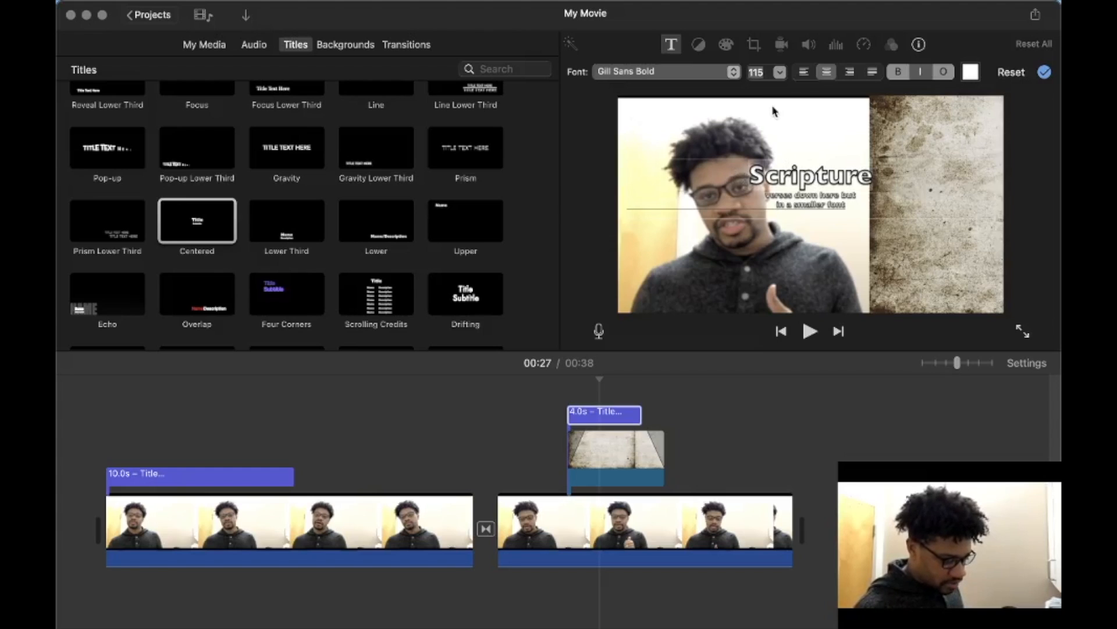
left_click(780, 72)
left_click(757, 108)
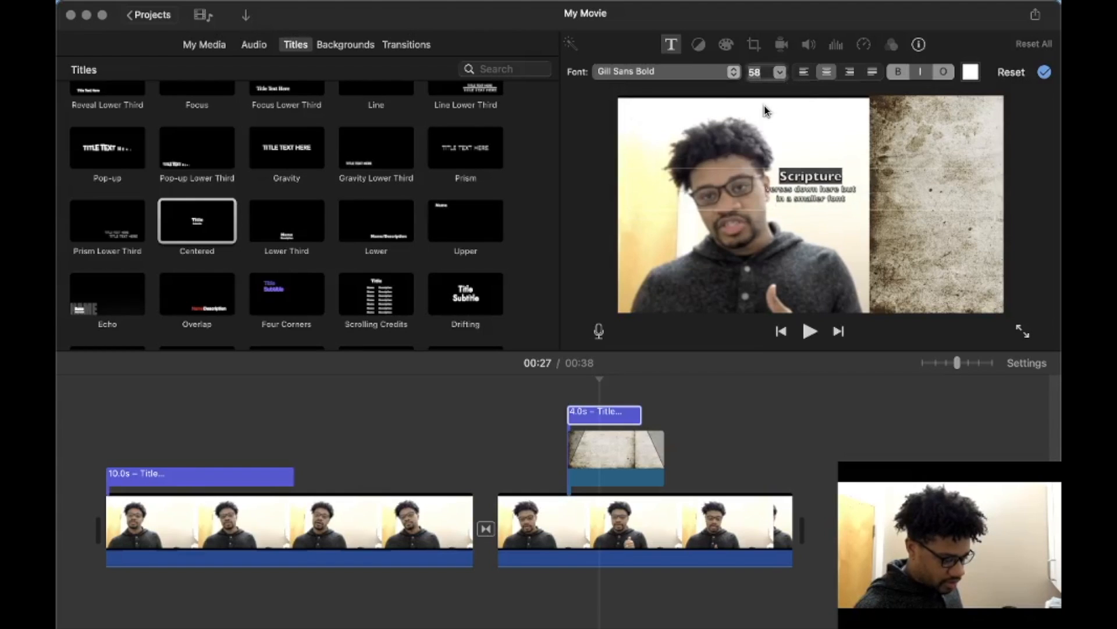
left_click(850, 72)
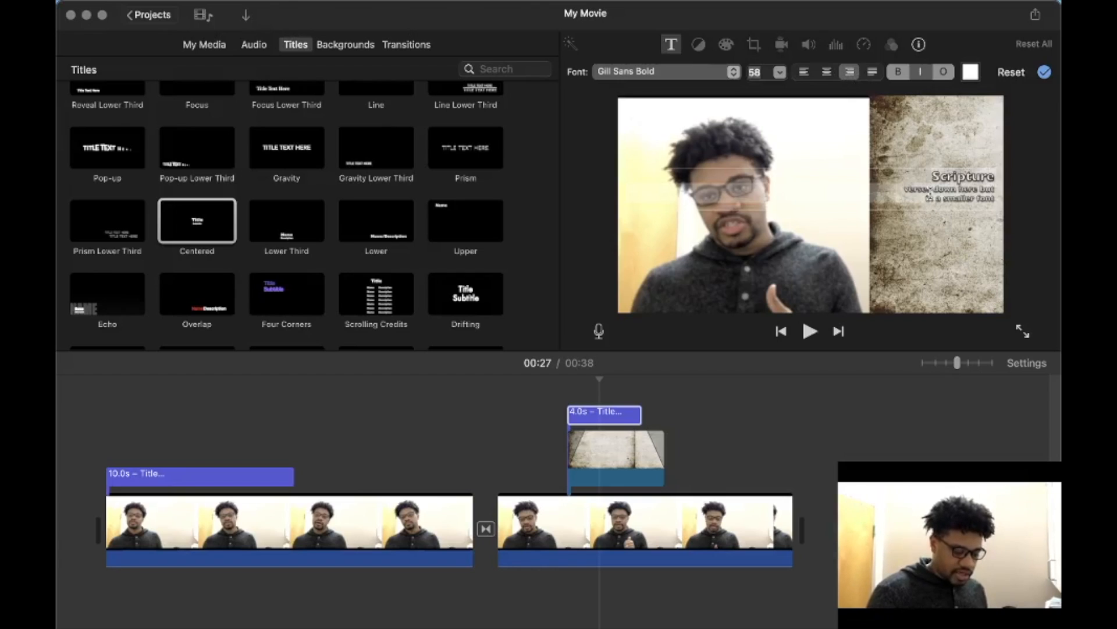
left_click(1016, 294)
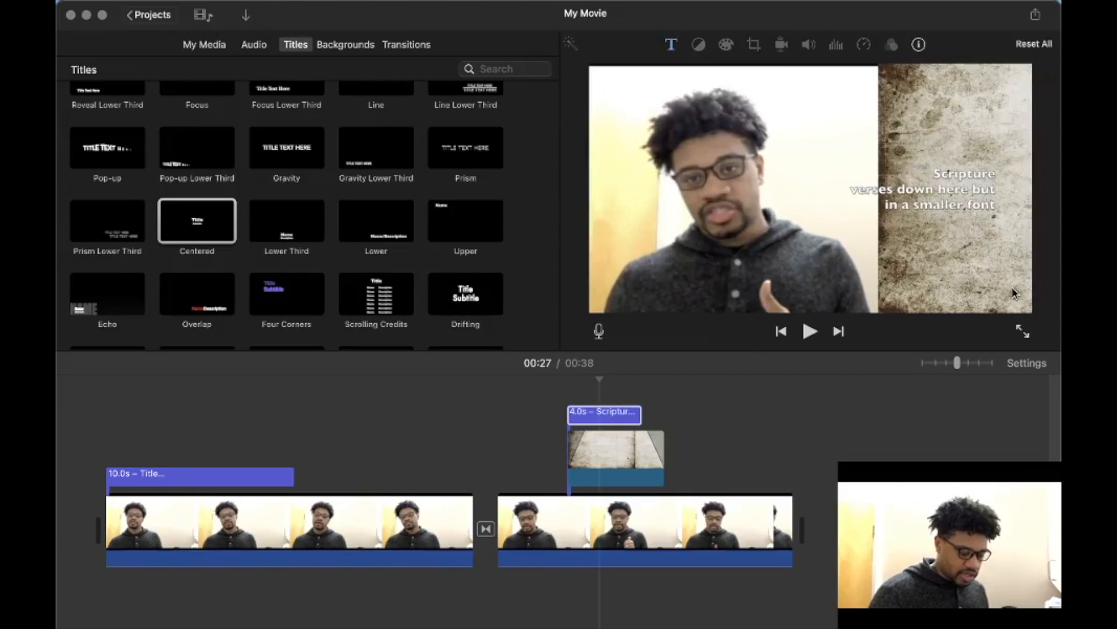
Add blank lines after "in a smaller font" to push the title text up to the top of the video frame
left_click(977, 208)
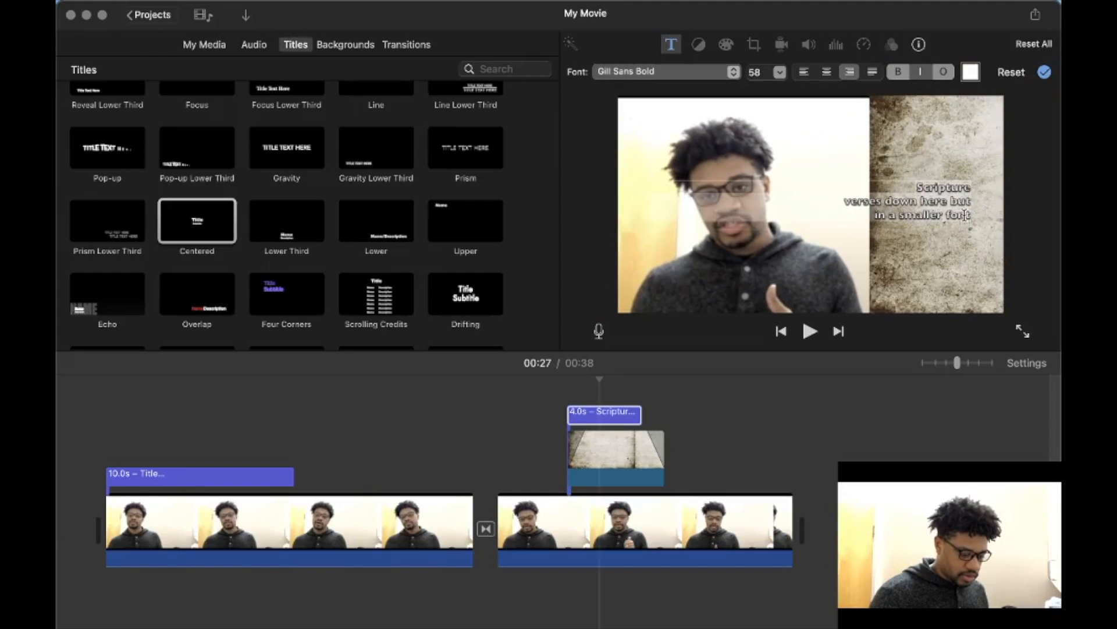
key("Return")
key("Return")
key("Return")
key("Return")
key("Return")
key("Return")
key("Return")
key("Return")
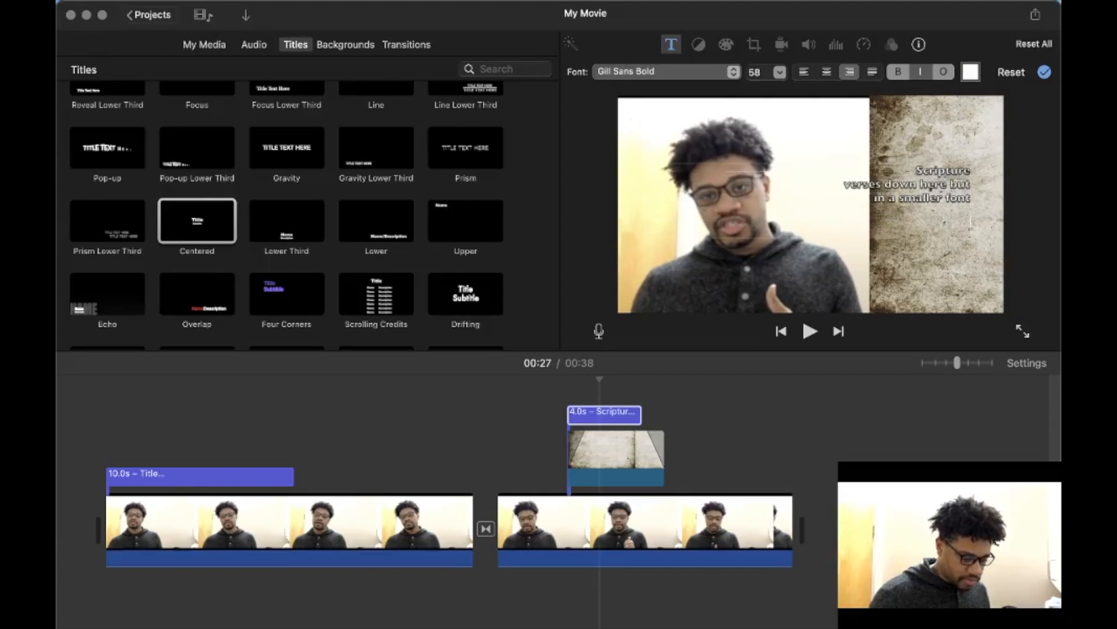
key("Return")
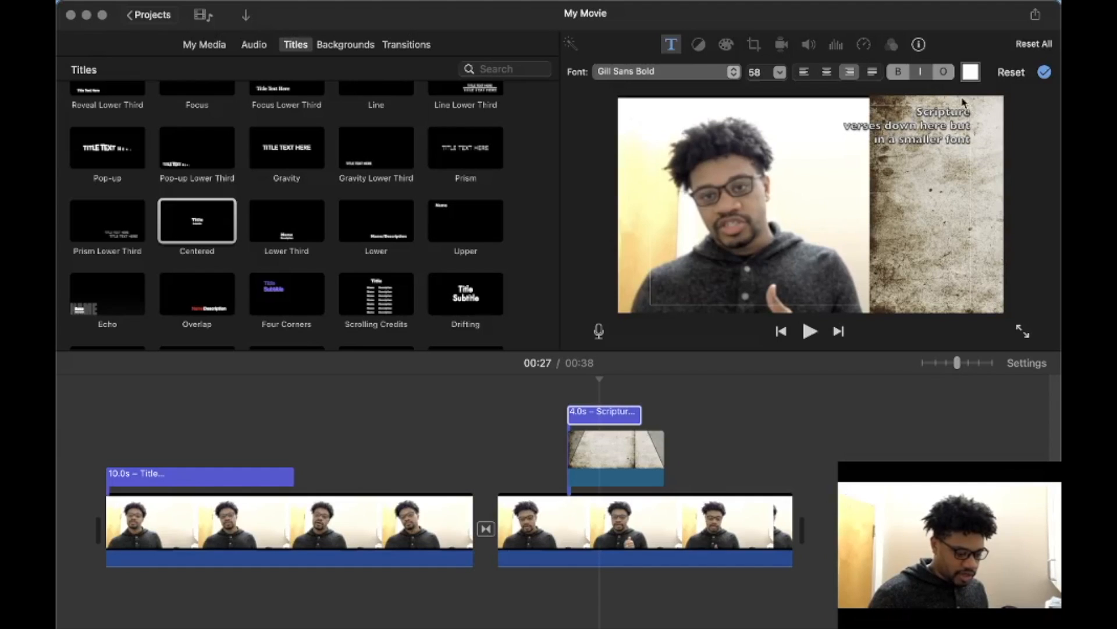
Right-align the "Title" and "Subtitle" lines of the Centered title over the background overlay, and play that section
type(".")
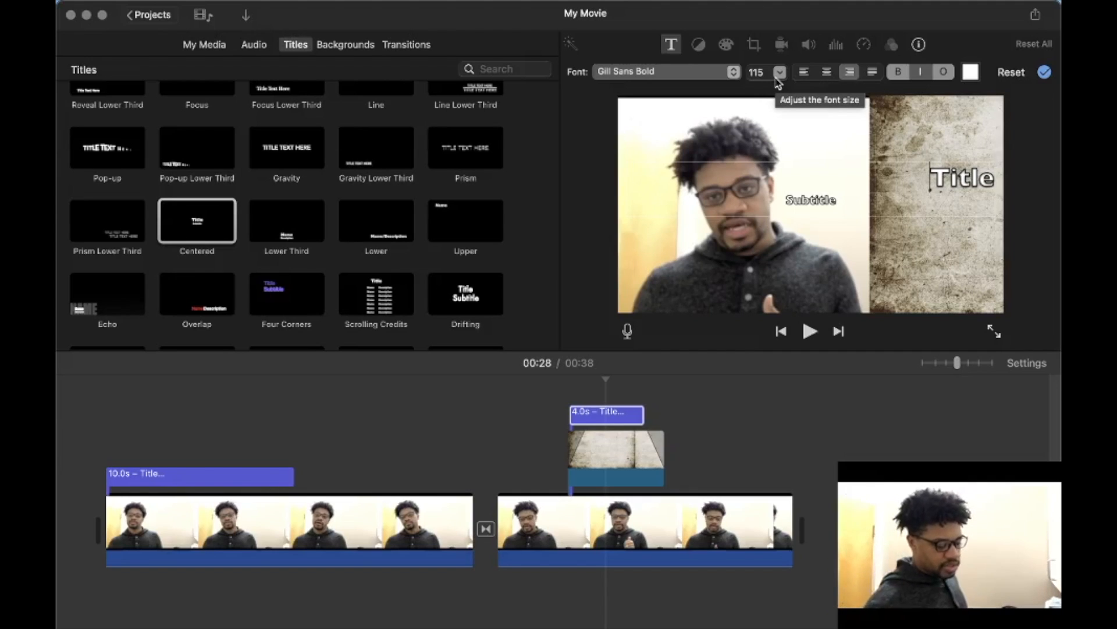
left_click(784, 200)
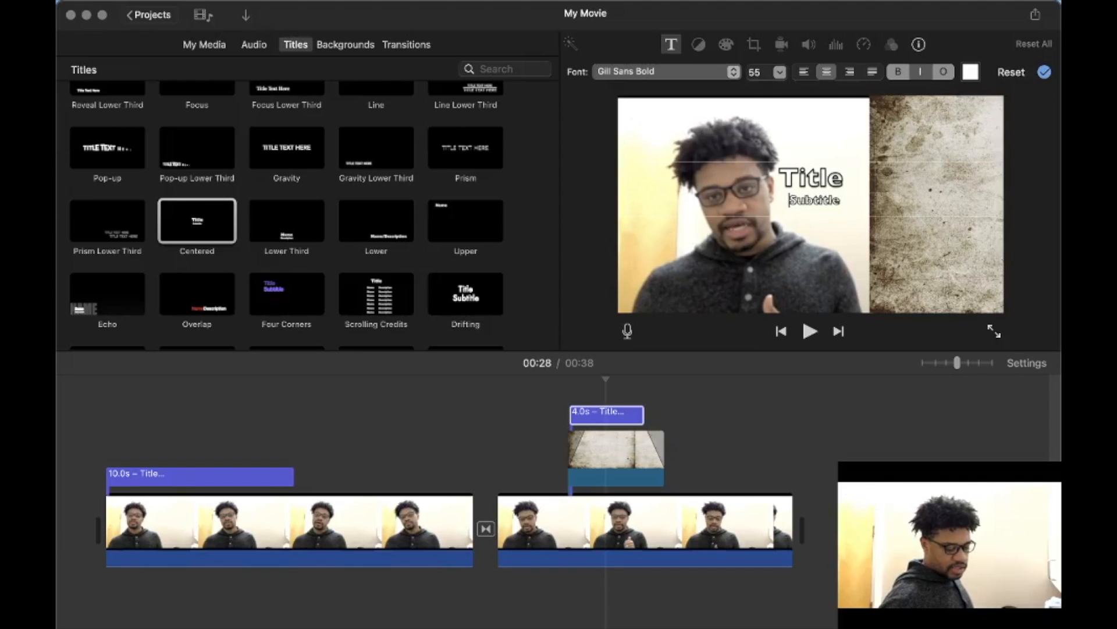
left_click(777, 171)
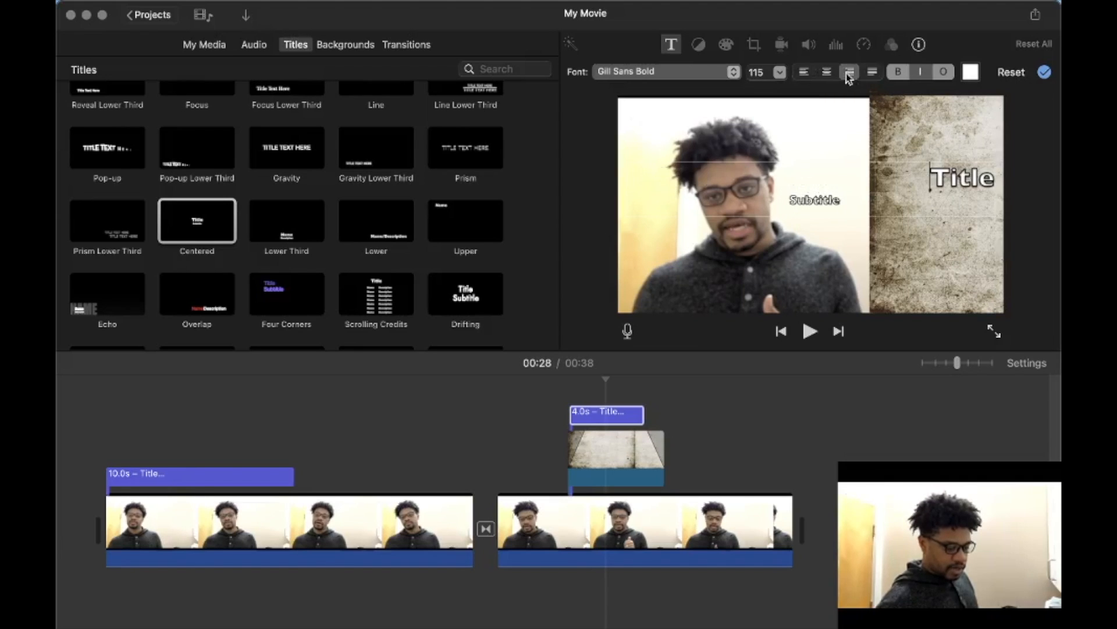
left_click(788, 200)
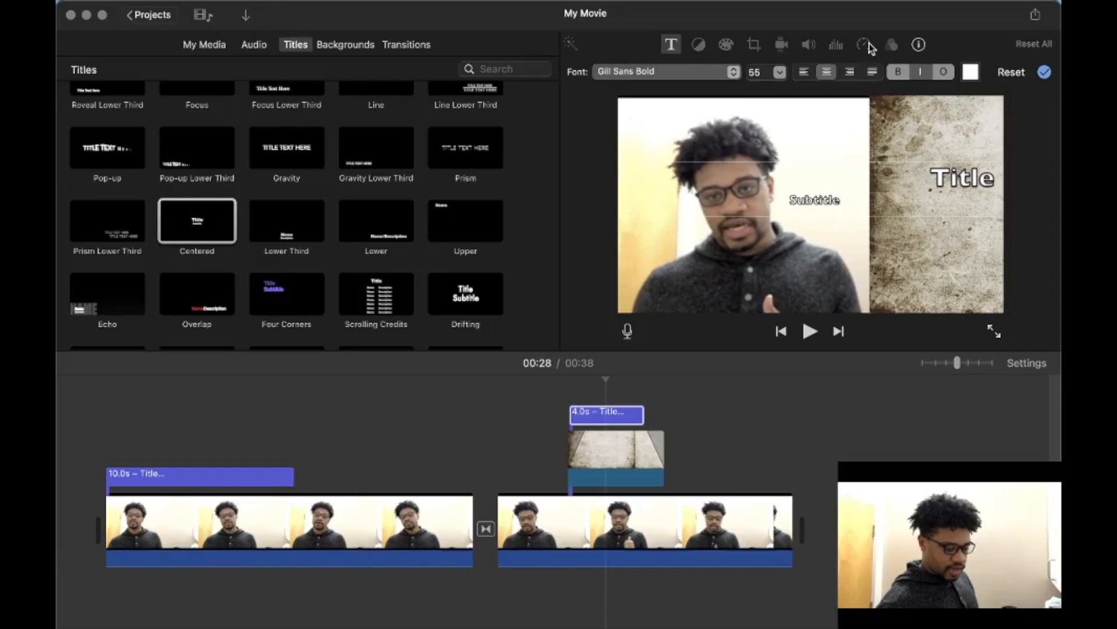
left_click(851, 72)
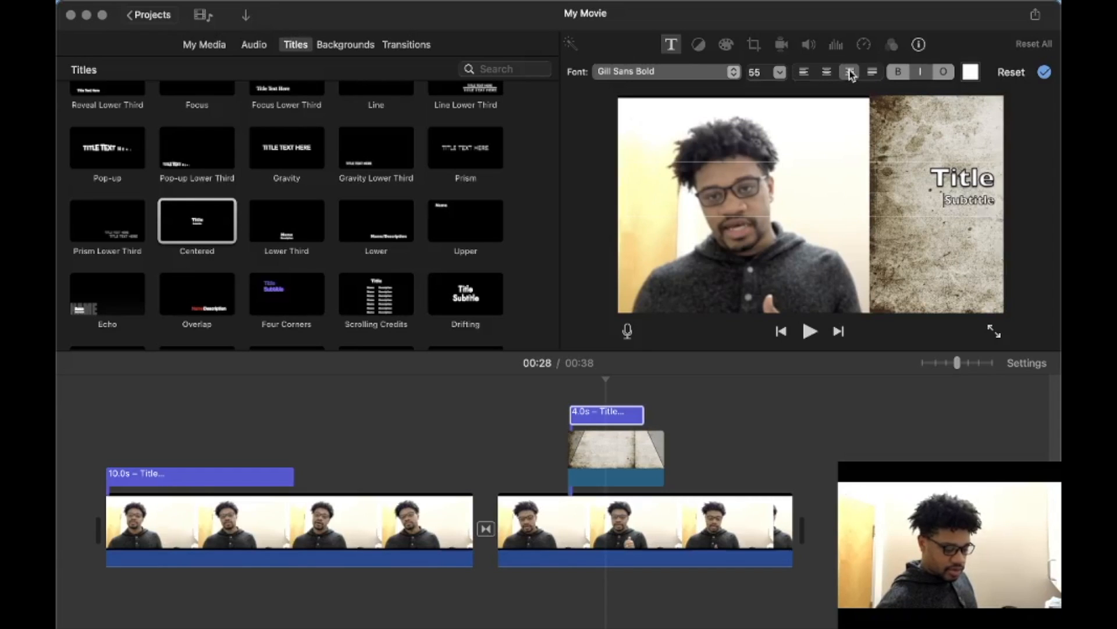
left_click(560, 395)
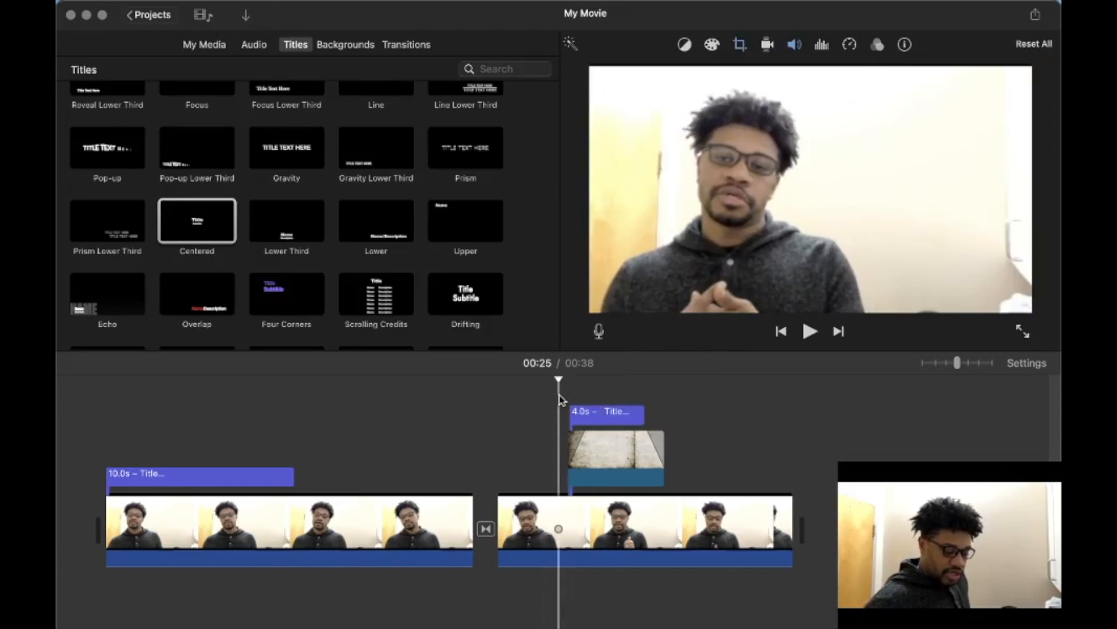
key("space")
key("space")
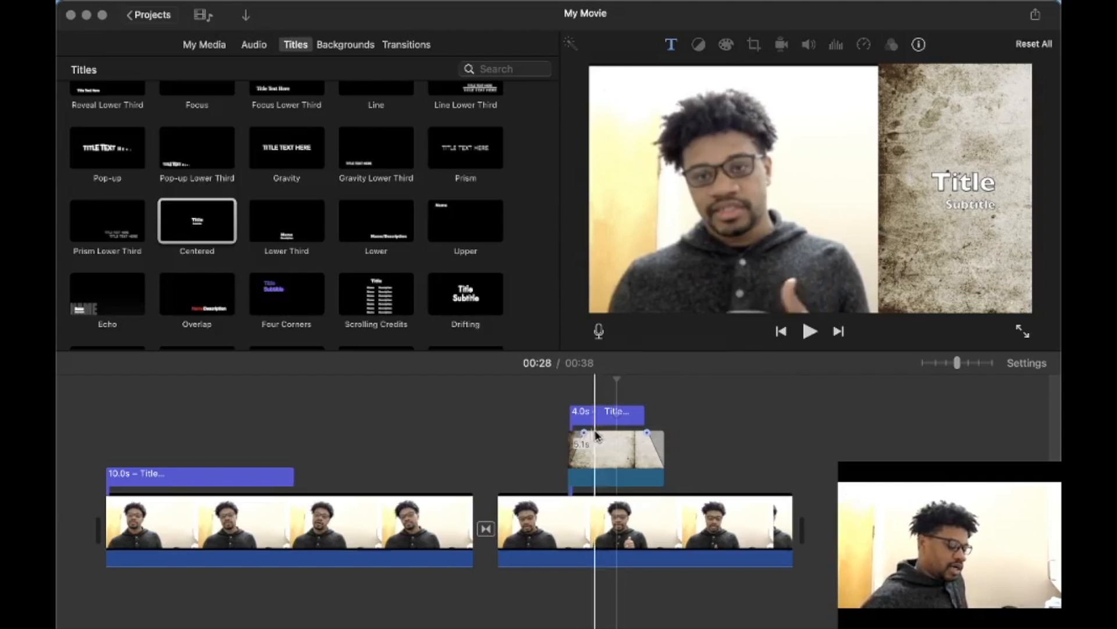
Move the Centered title later so it starts partway into the background overlay and runs just past its end, and play it
left_click(590, 417)
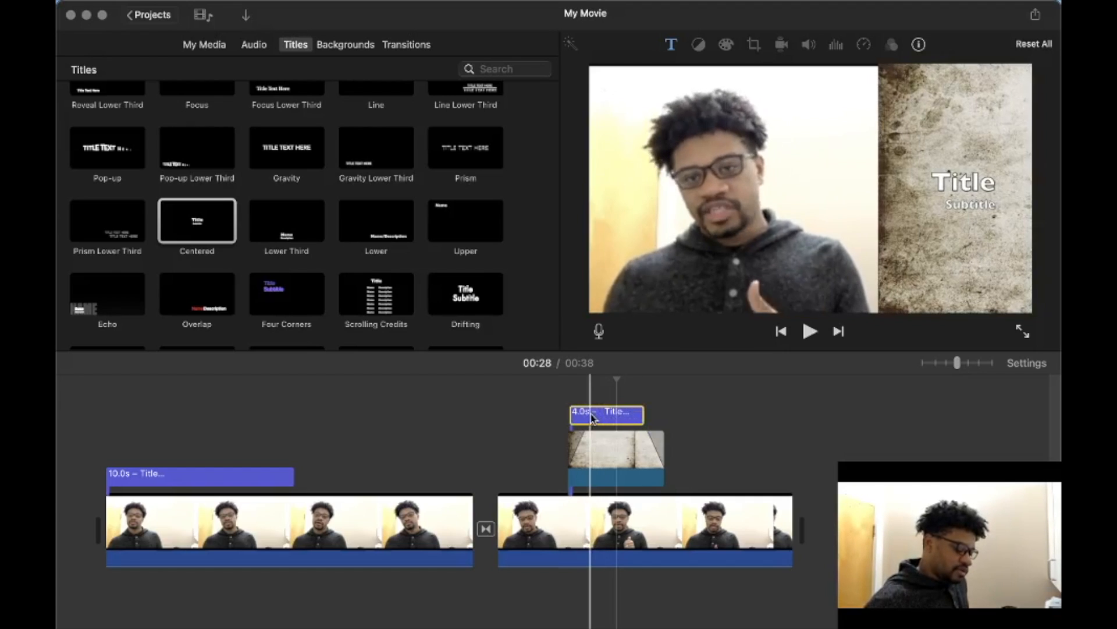
left_click(587, 418)
left_click_drag(617, 414, 638, 417)
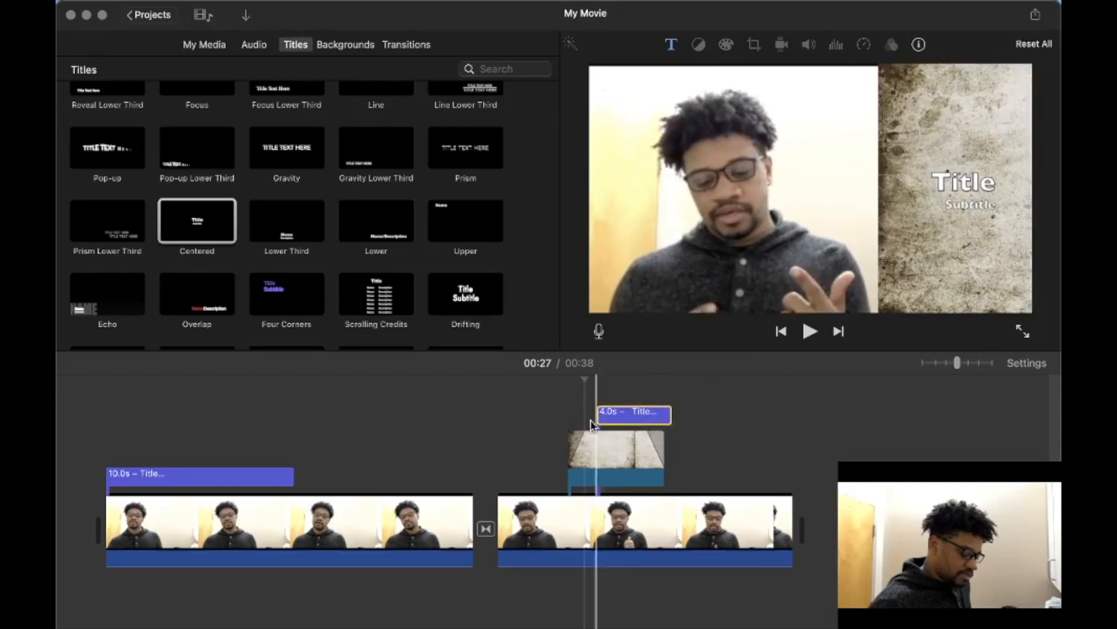
left_click(567, 418)
key("space")
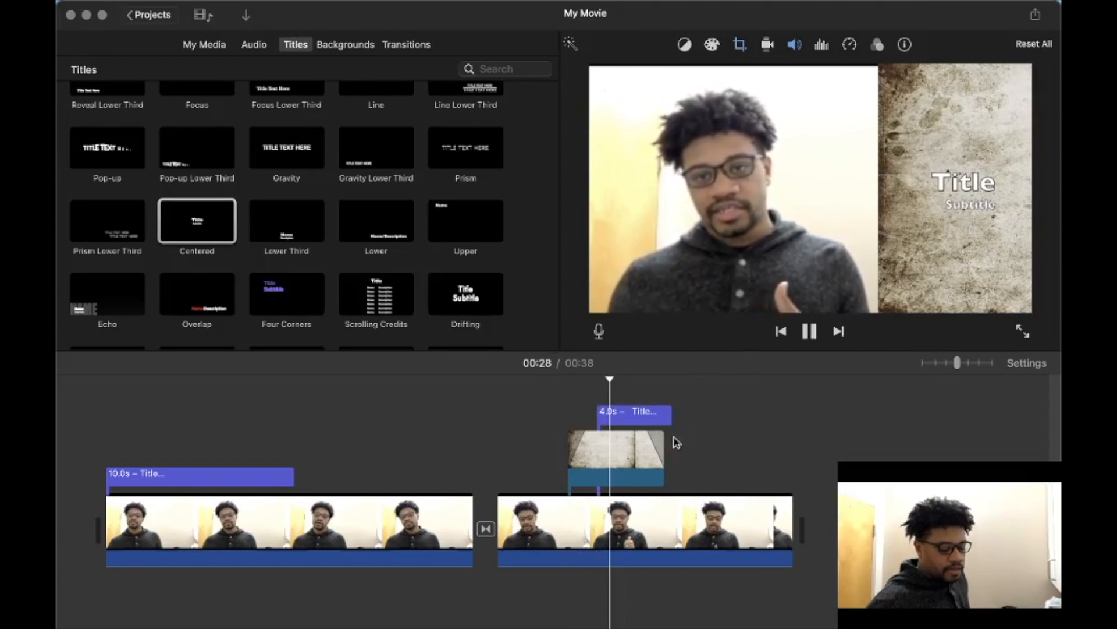
Position the Centered title so it starts shortly after the background overlay begins and finishes just before it ends, and play it
left_click(622, 438)
left_click_drag(622, 414, 603, 414)
left_click(568, 415)
key("space")
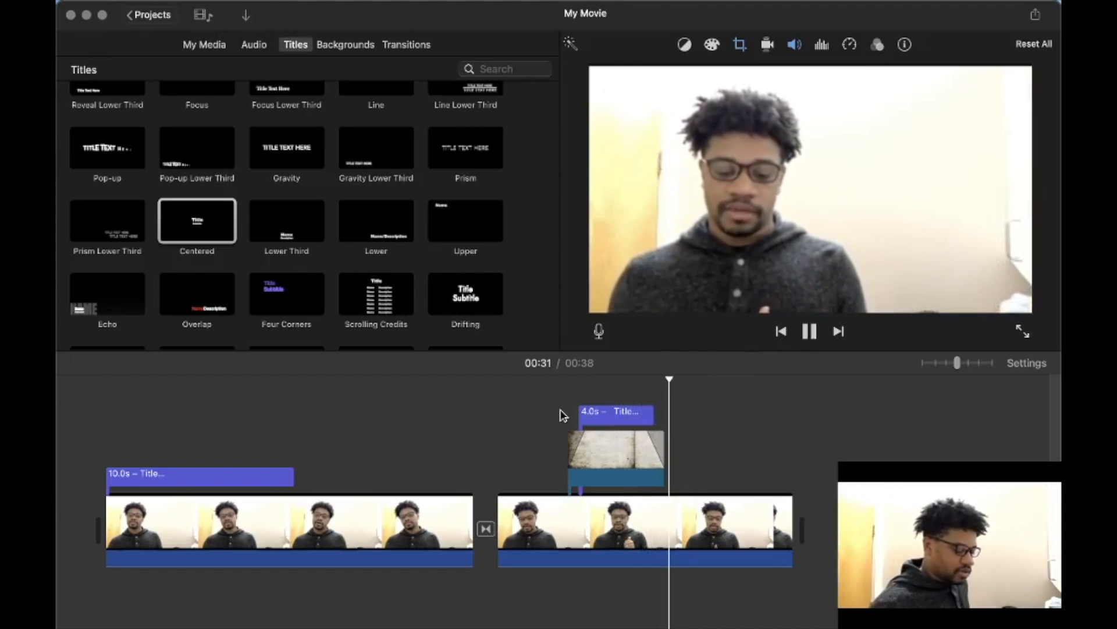
Detach the audio from the second webcam clip
left_click(680, 579)
left_click(666, 562)
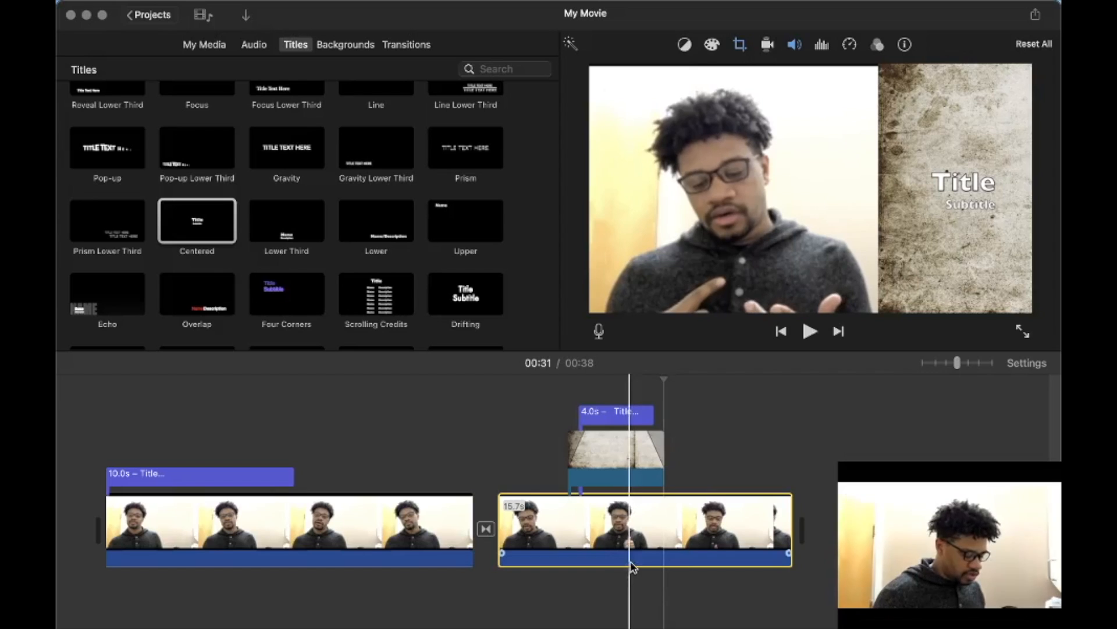
right_click(634, 563)
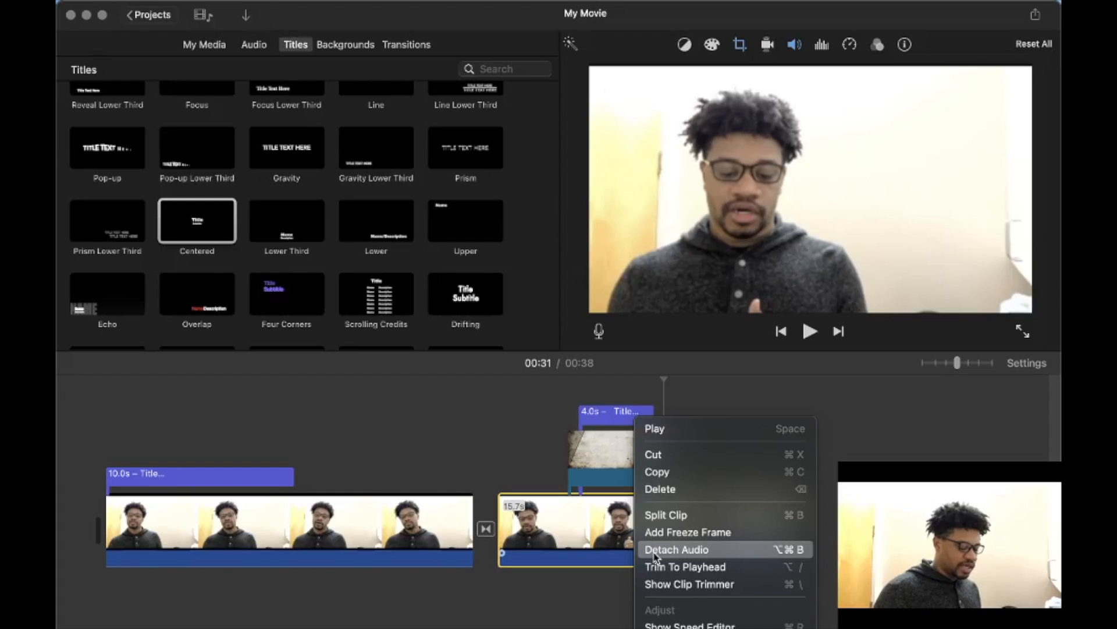
left_click(655, 550)
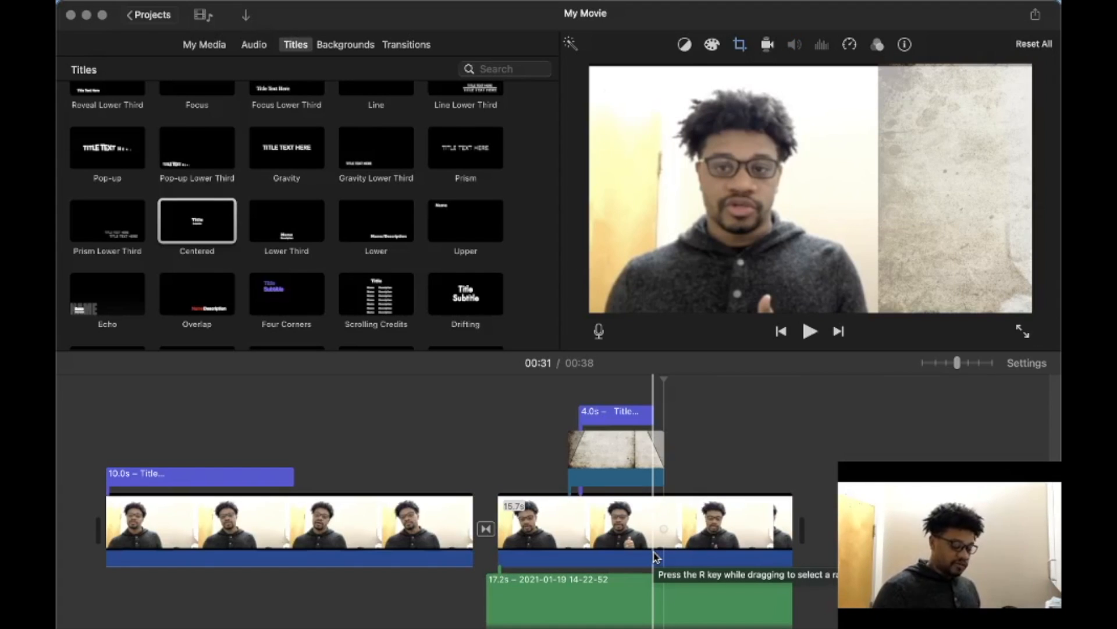
Select the detached audio of the second webcam clip and adjust its volume level
left_click(619, 620)
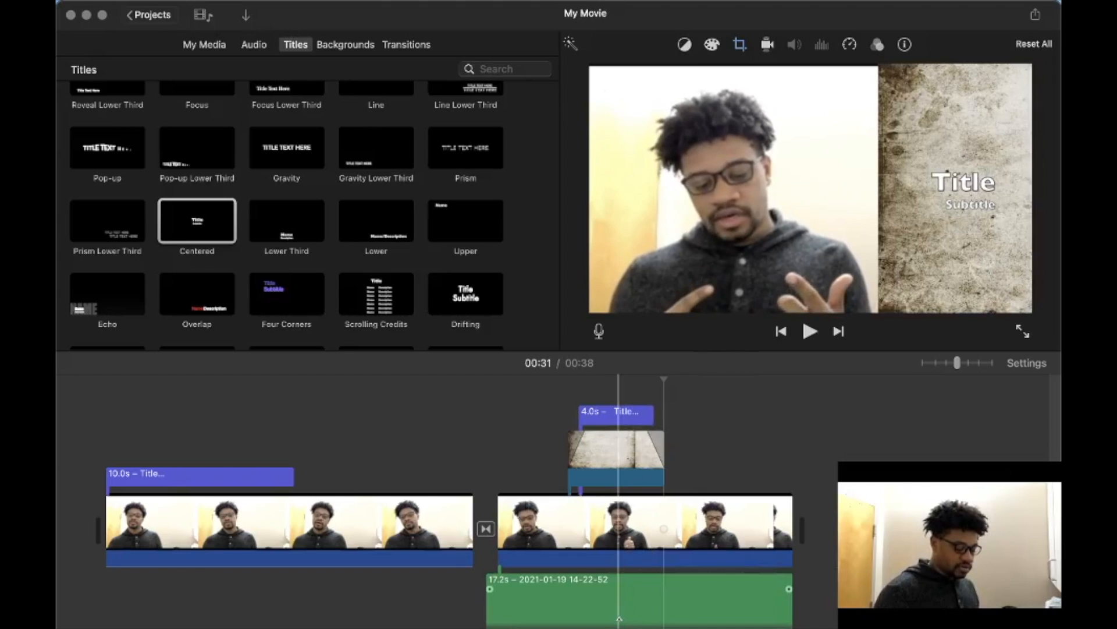
left_click(619, 600)
left_click_drag(617, 620, 617, 602)
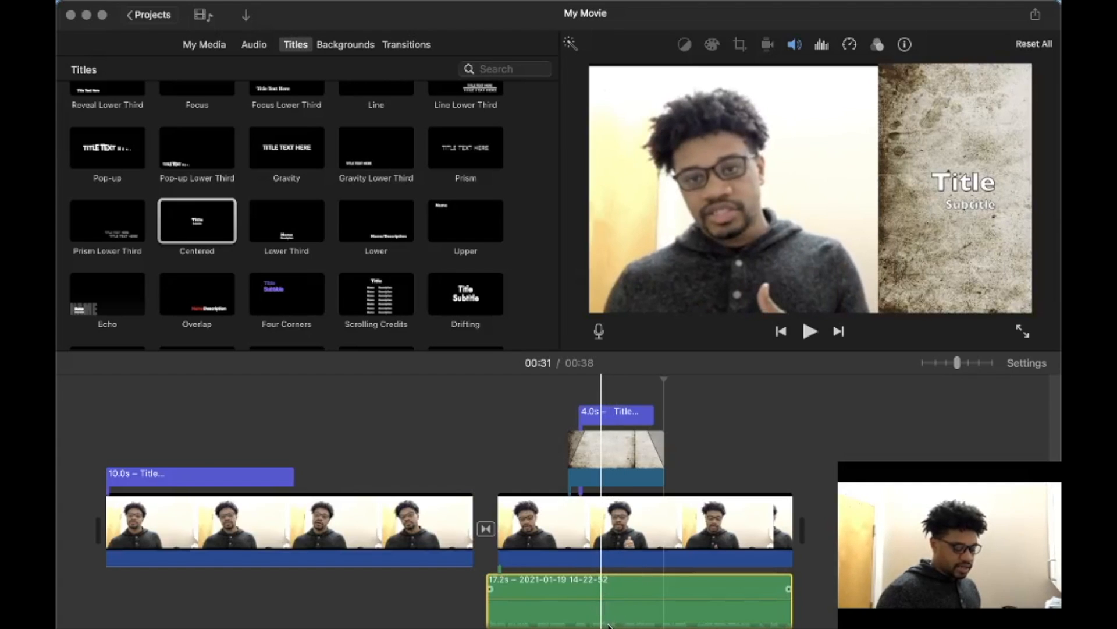
left_click_drag(620, 599, 621, 601)
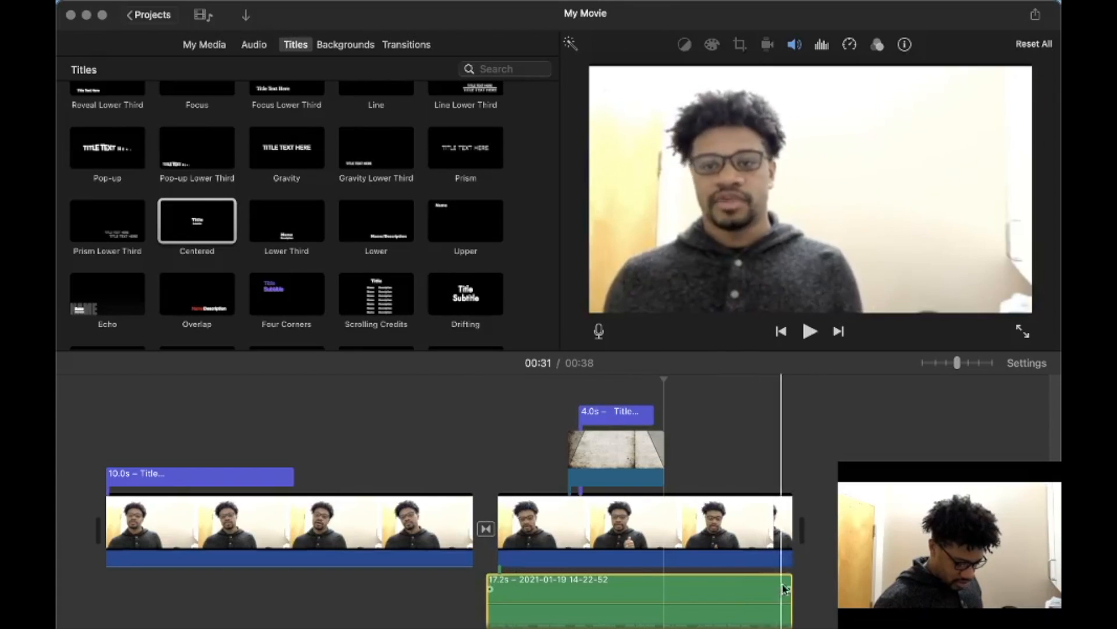
Give the detached audio a short fade-in at its start and a longer fade-out at its end
left_click_drag(490, 589, 658, 568)
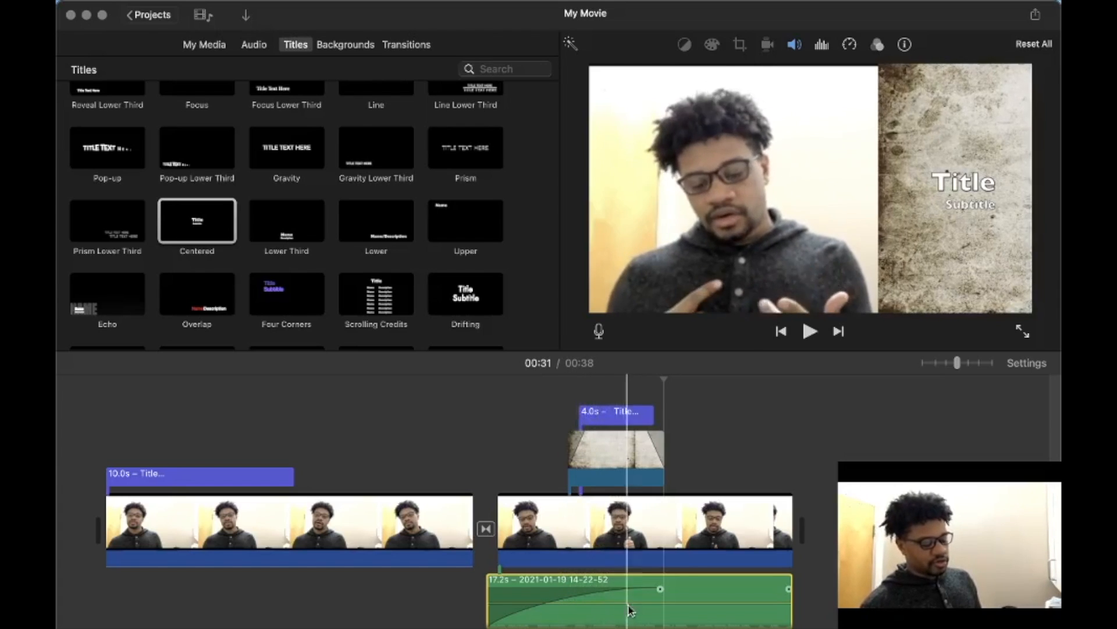
left_click_drag(661, 589, 527, 589)
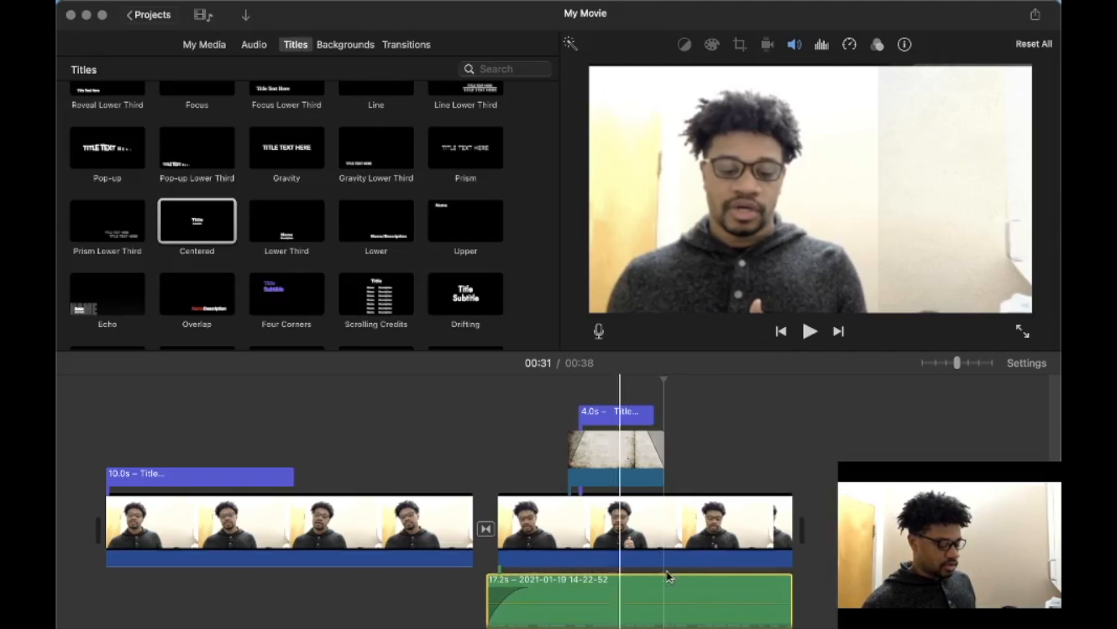
left_click_drag(782, 589, 680, 590)
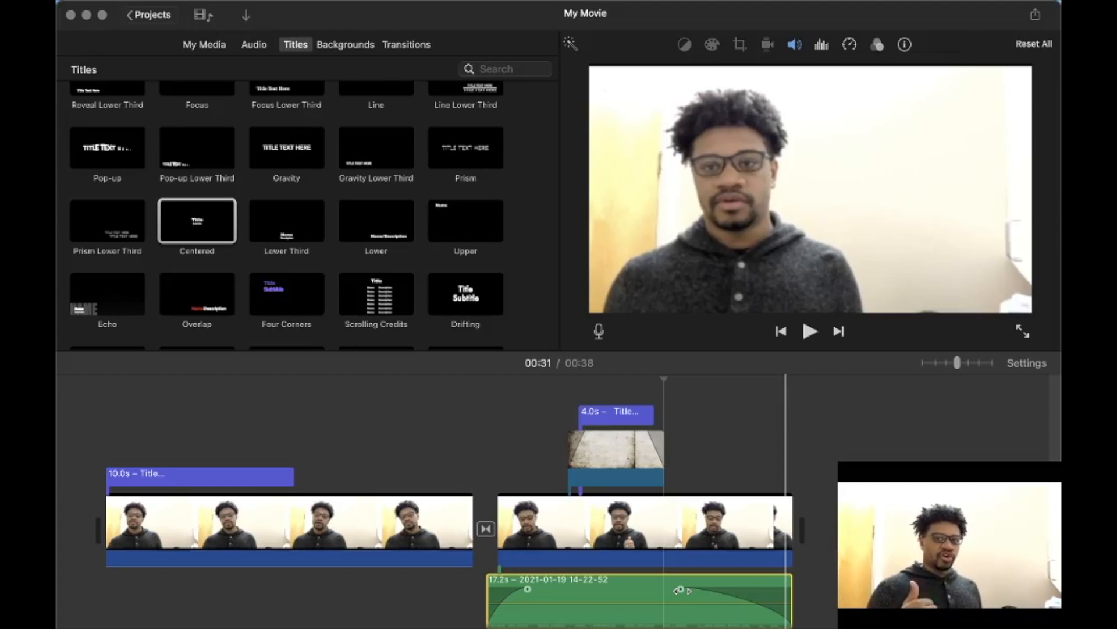
Browse the Sound Effects library, looking through the jingles, stingers, sci-fi, and ambient or cartoon sounds
left_click(249, 46)
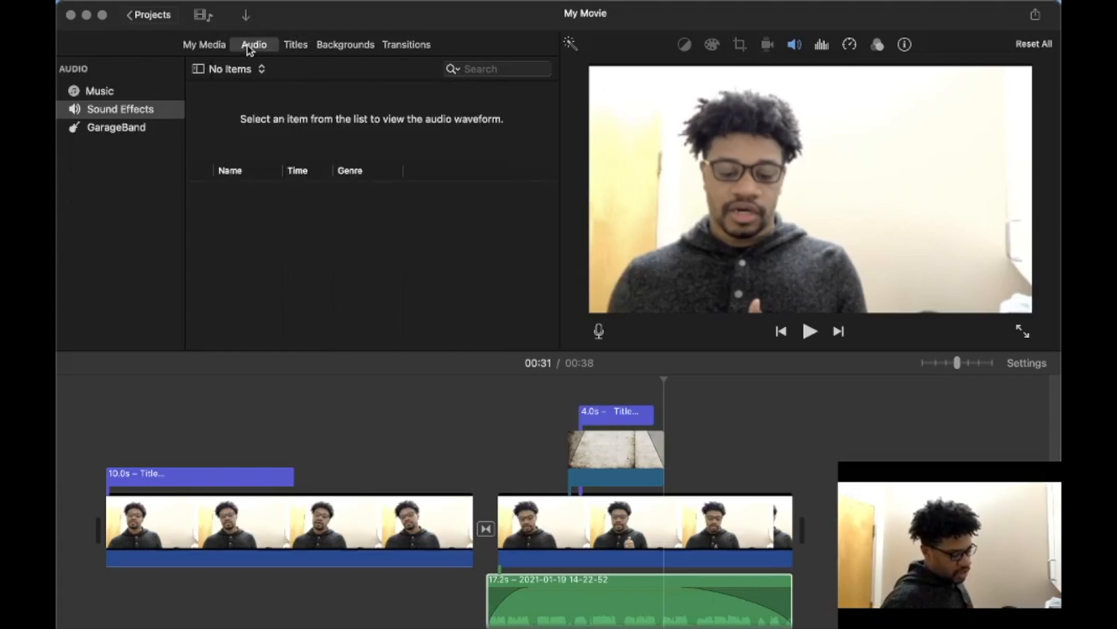
left_click(150, 116)
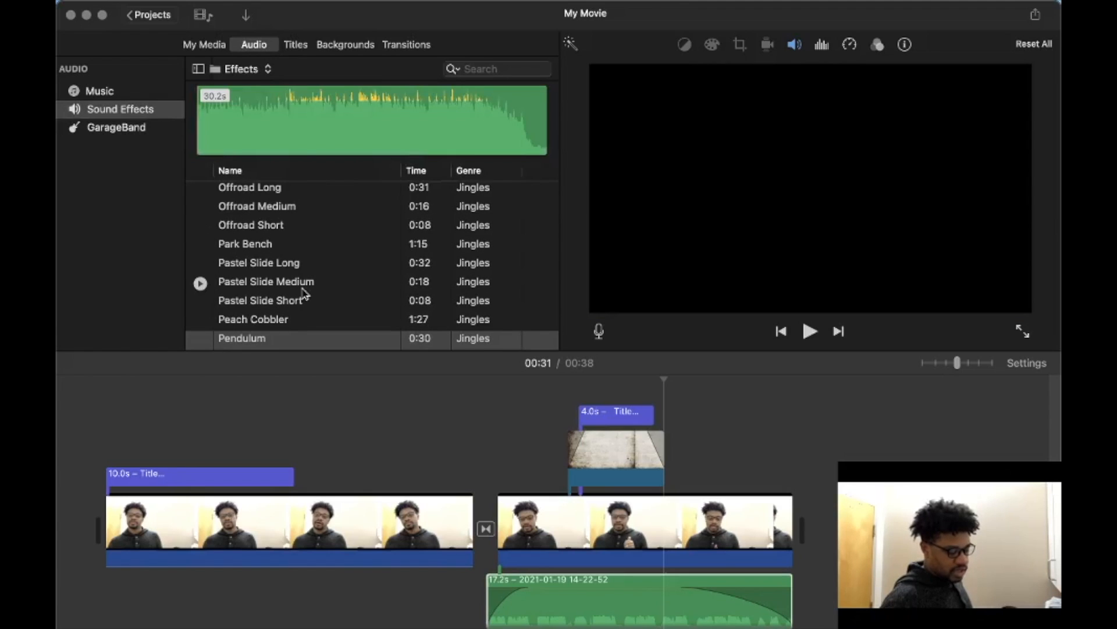
scroll(303, 294, "up", 20)
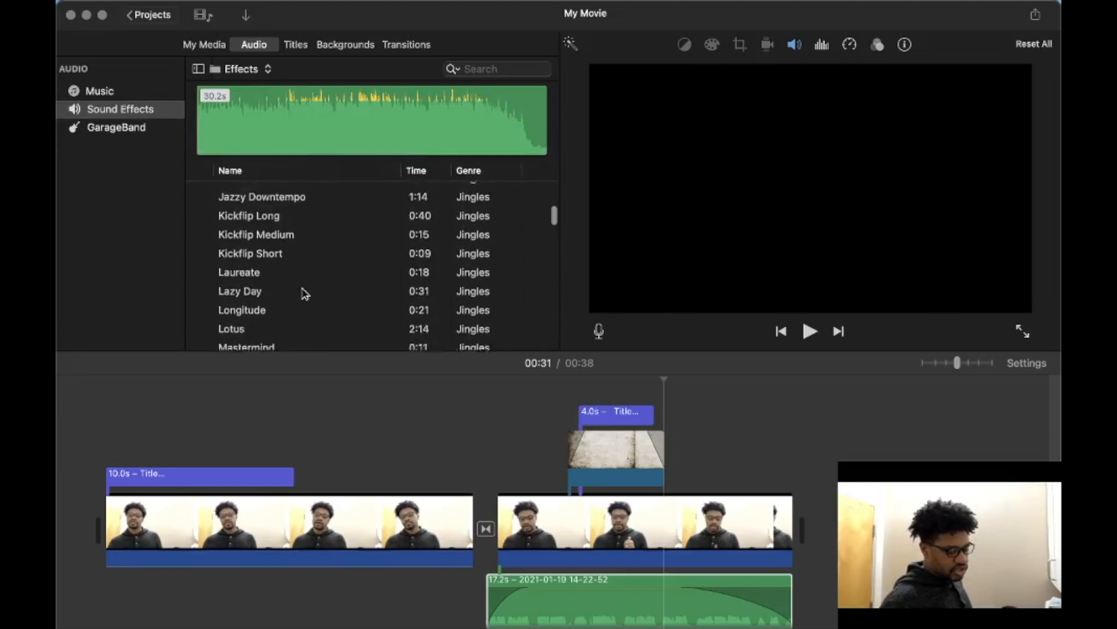
scroll(304, 294, "up", 15)
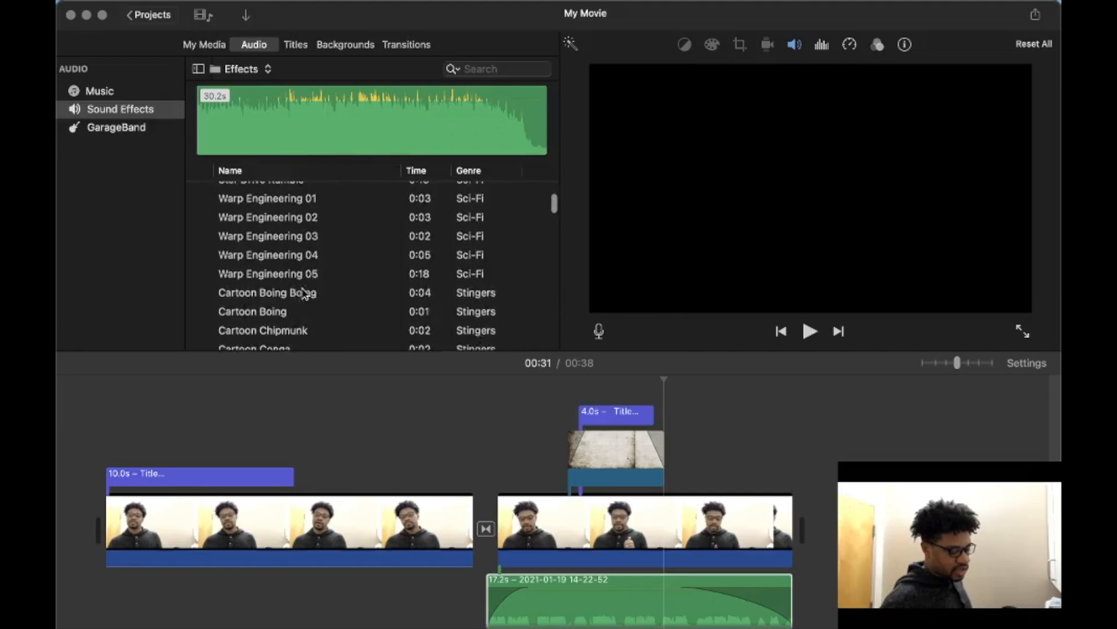
scroll(304, 294, "up", 8)
scroll(303, 293, "down", 15)
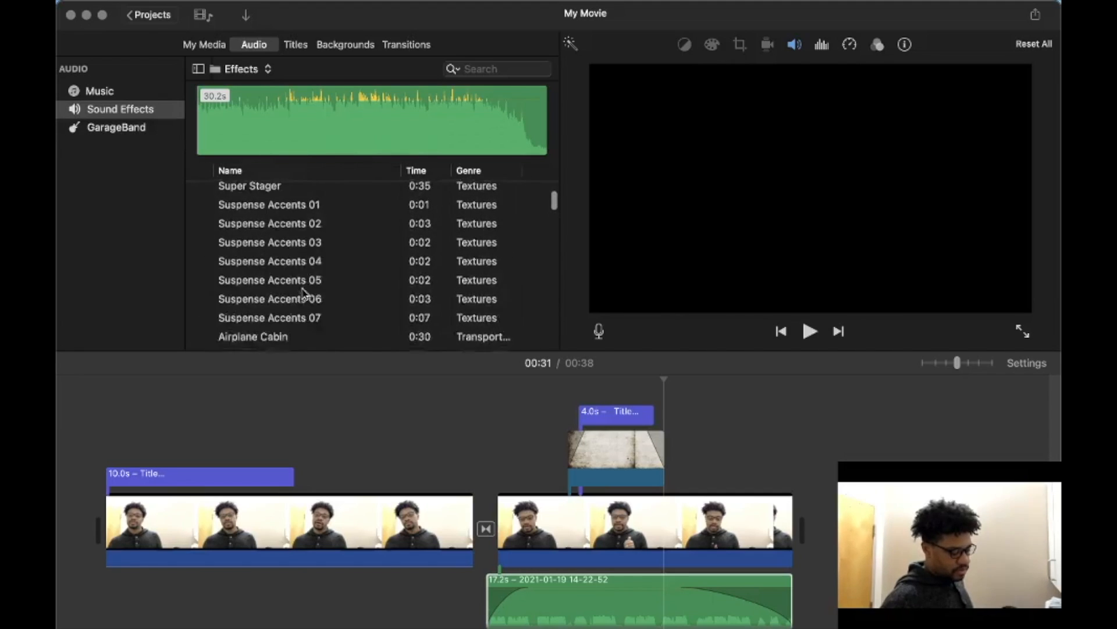
scroll(303, 293, "up", 15)
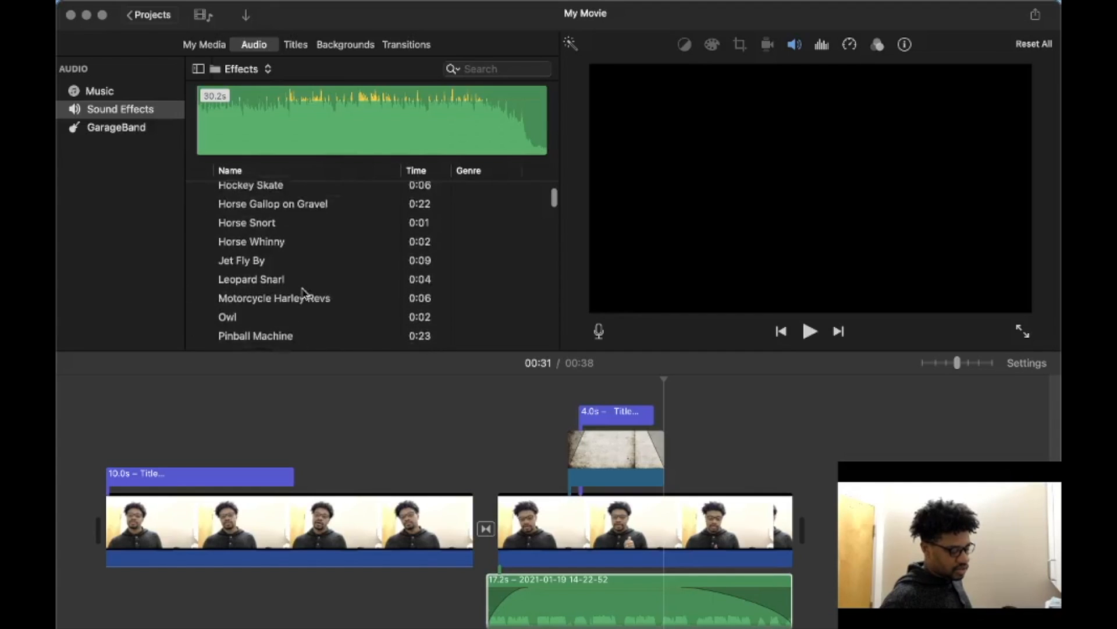
scroll(303, 293, "up", 5)
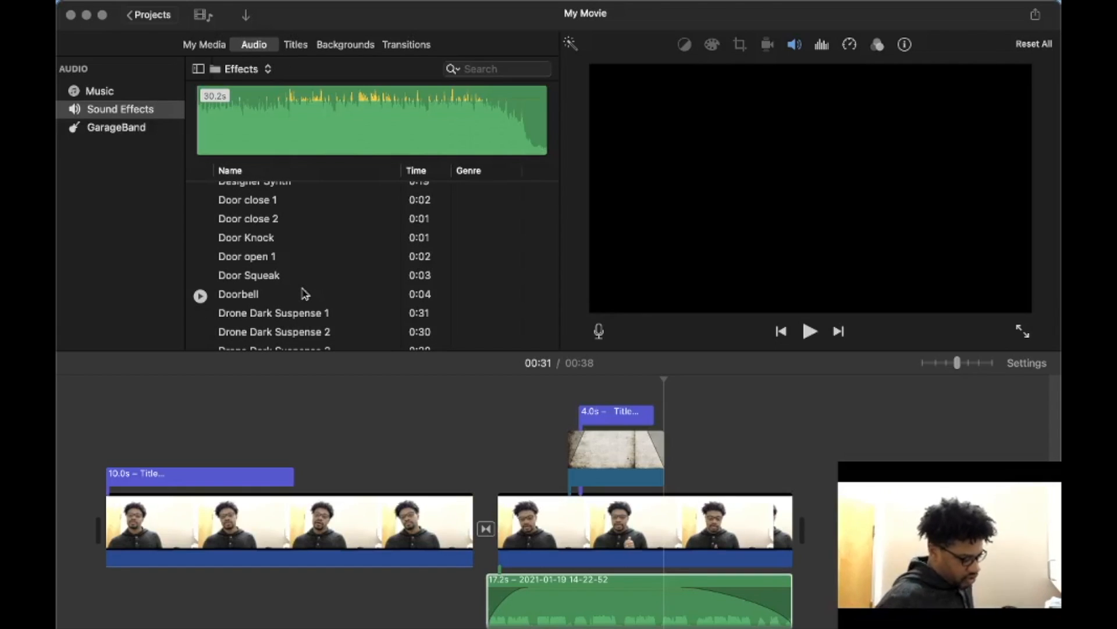
scroll(303, 293, "up", 3)
scroll(303, 293, "up", 10)
scroll(303, 293, "up", 8)
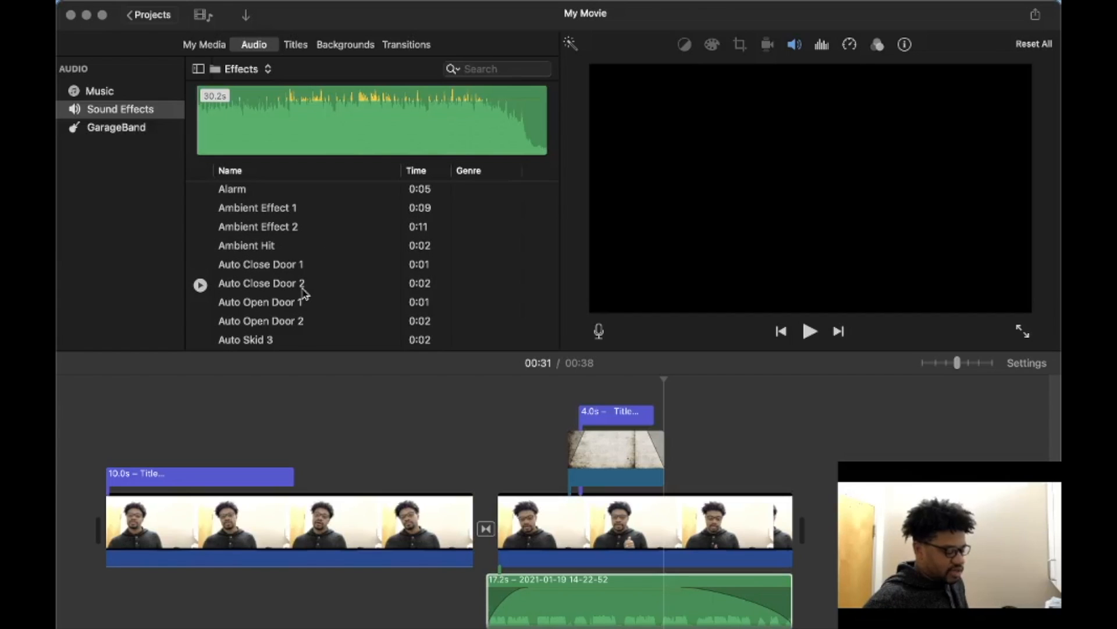
scroll(303, 293, "down", 8)
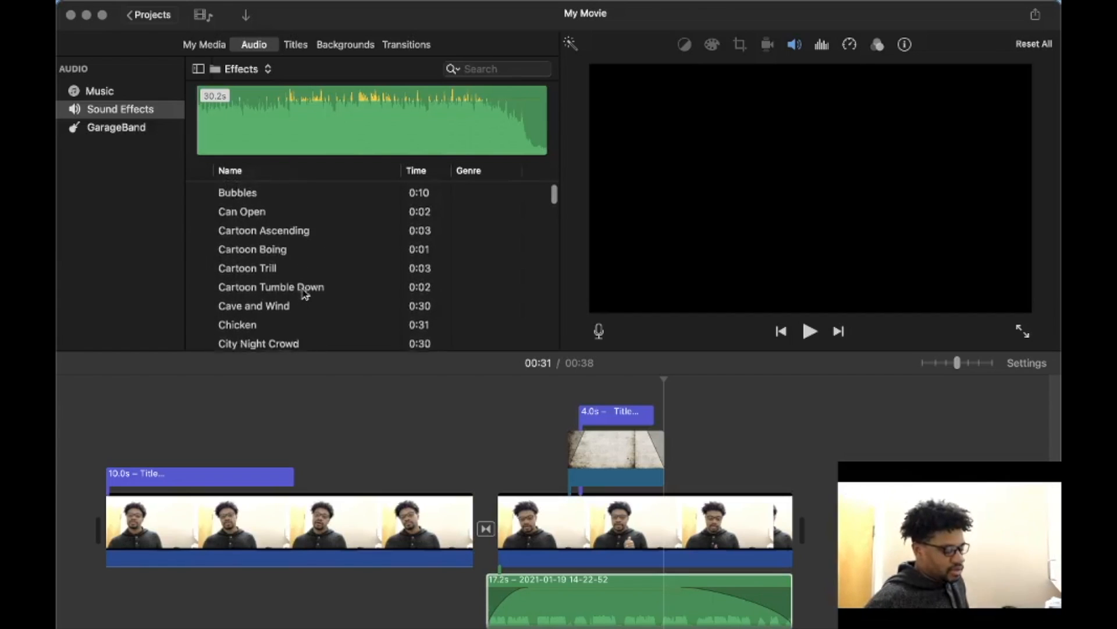
scroll(302, 245, "down", 10)
scroll(303, 233, "up", 2)
scroll(303, 234, "down", 4)
scroll(303, 234, "down", 5)
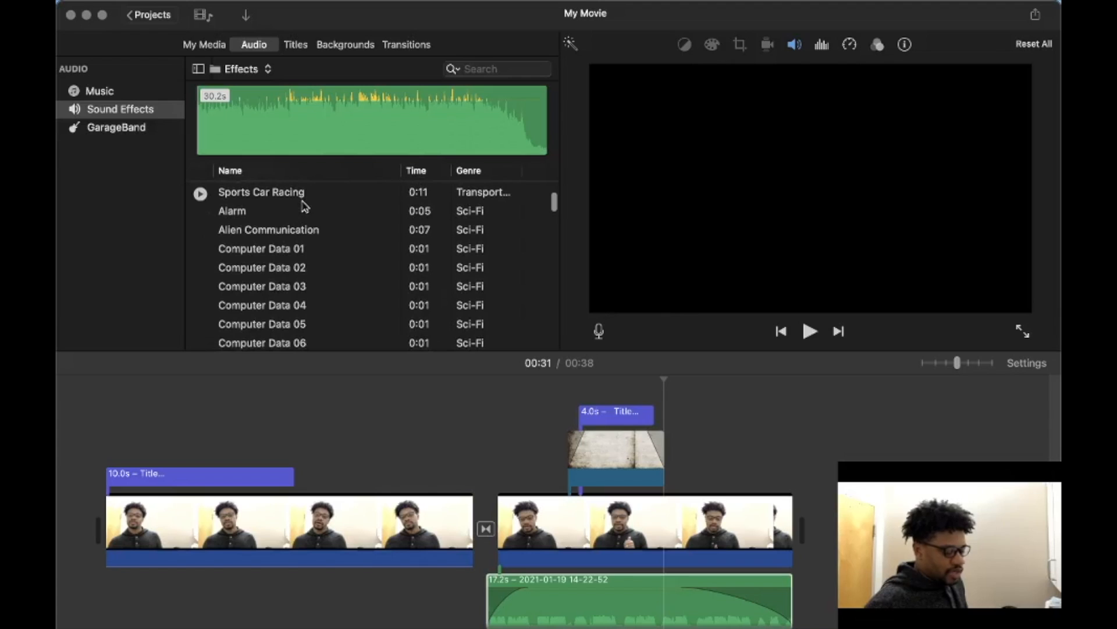
scroll(303, 201, "up", 10)
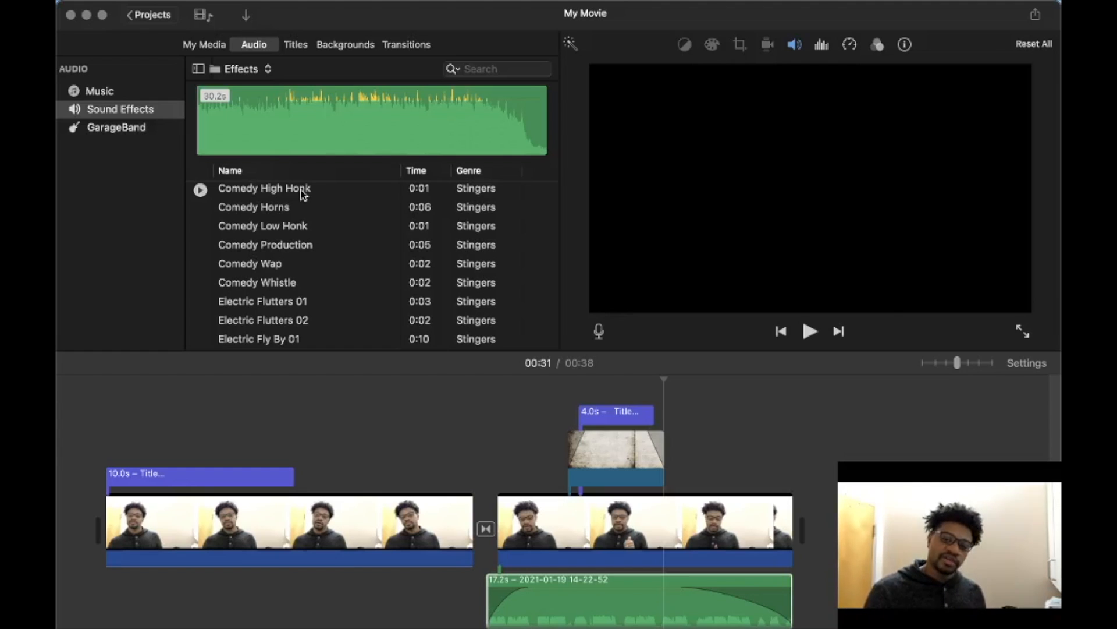
scroll(332, 250, "down", 10)
scroll(332, 251, "down", 10)
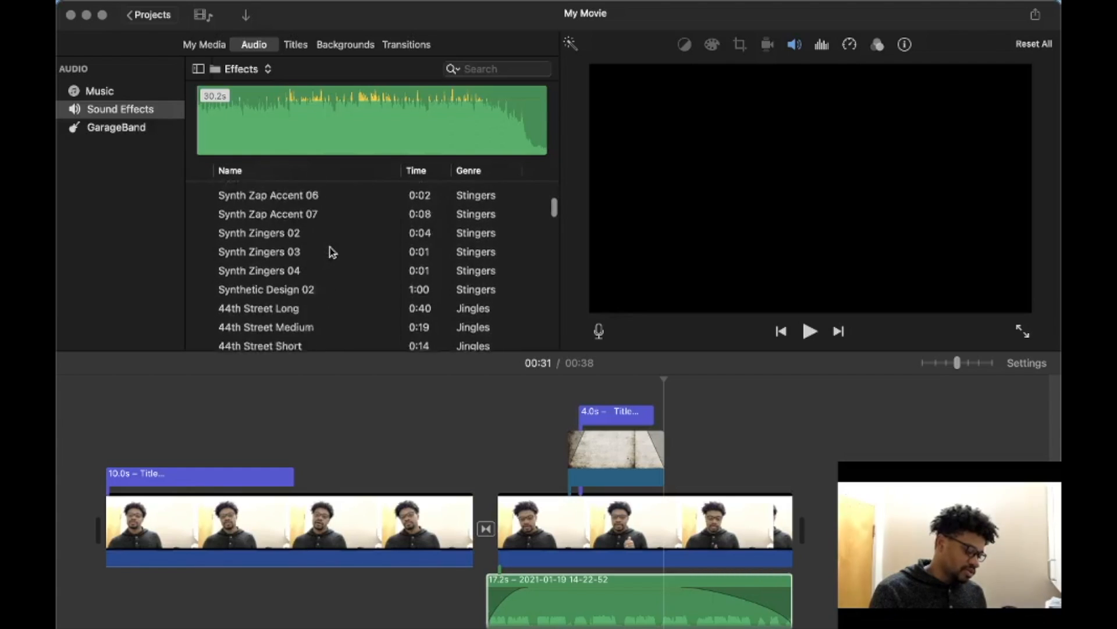
scroll(332, 252, "down", 6)
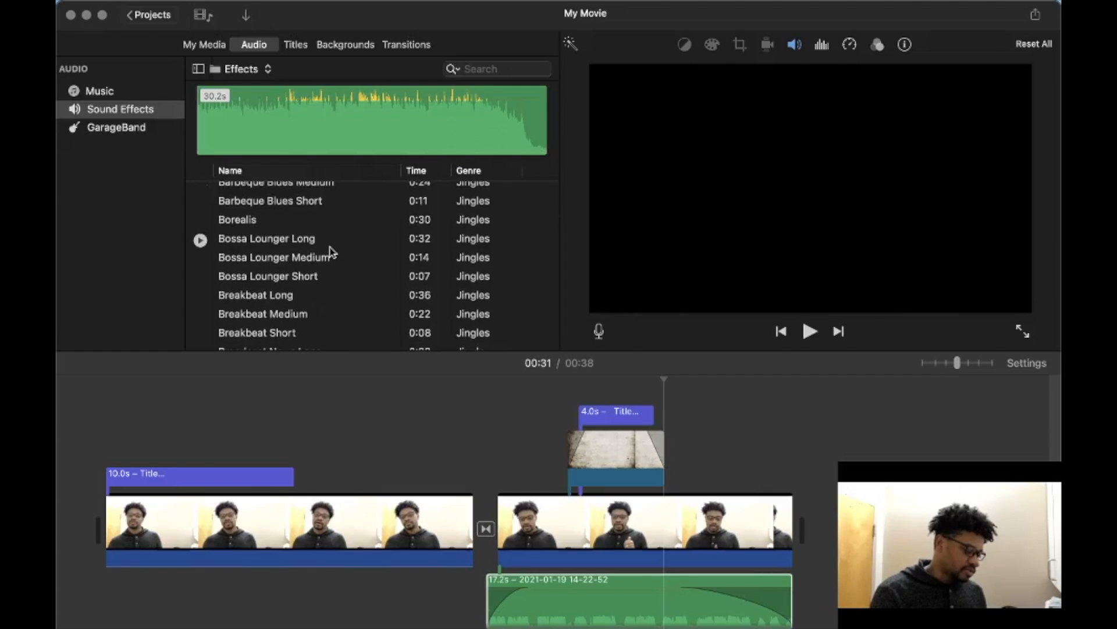
Add a freeze frame to the first webcam clip at about 00:10
left_click(315, 535)
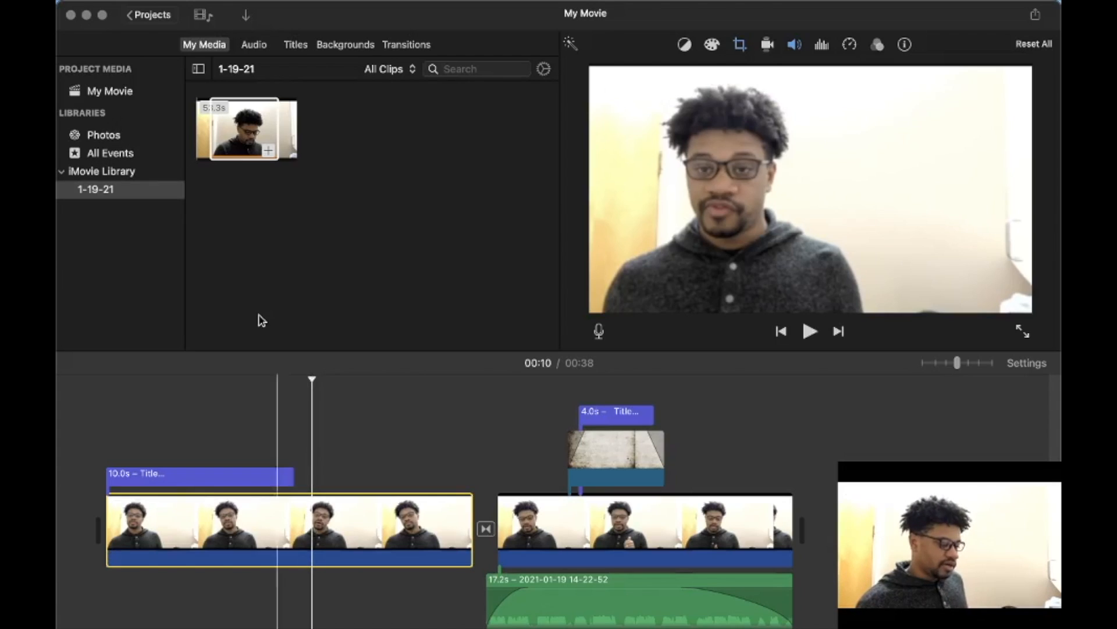
right_click(320, 526)
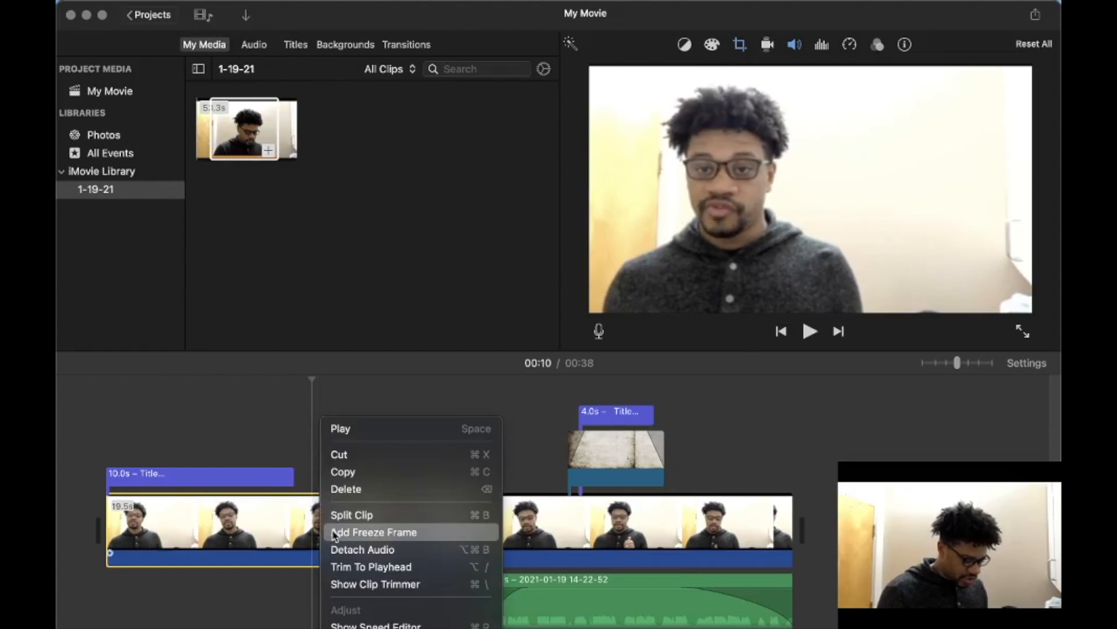
left_click(385, 532)
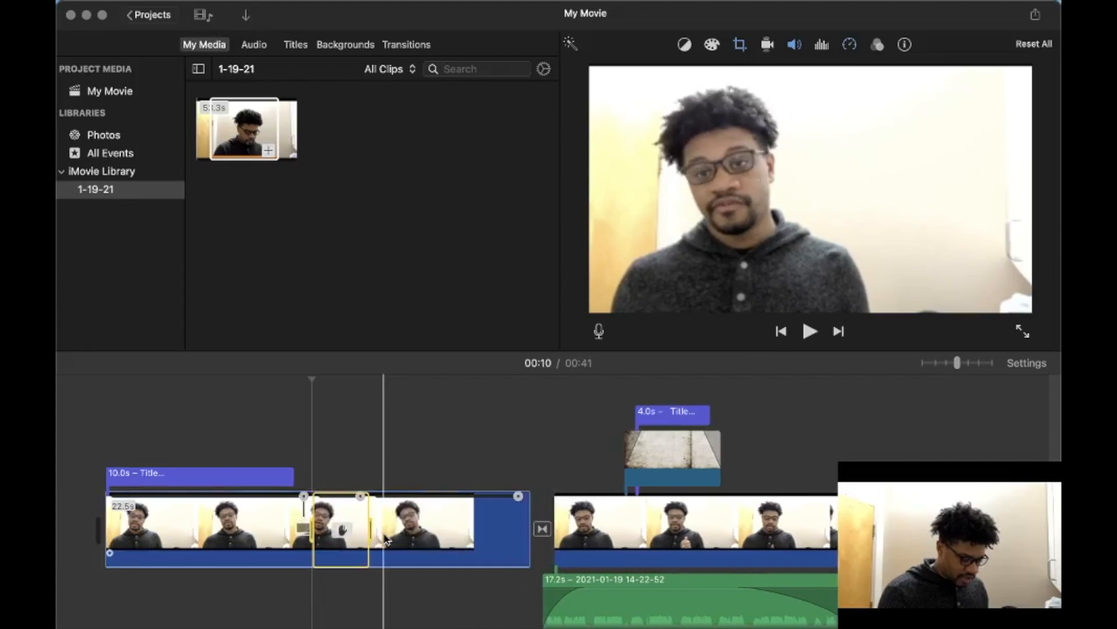
Play through the freeze frame from about 00:08 and adjust its speed range handles, slowing the preceding footage and lengthening the first clip to 23.7 s
left_click(276, 539)
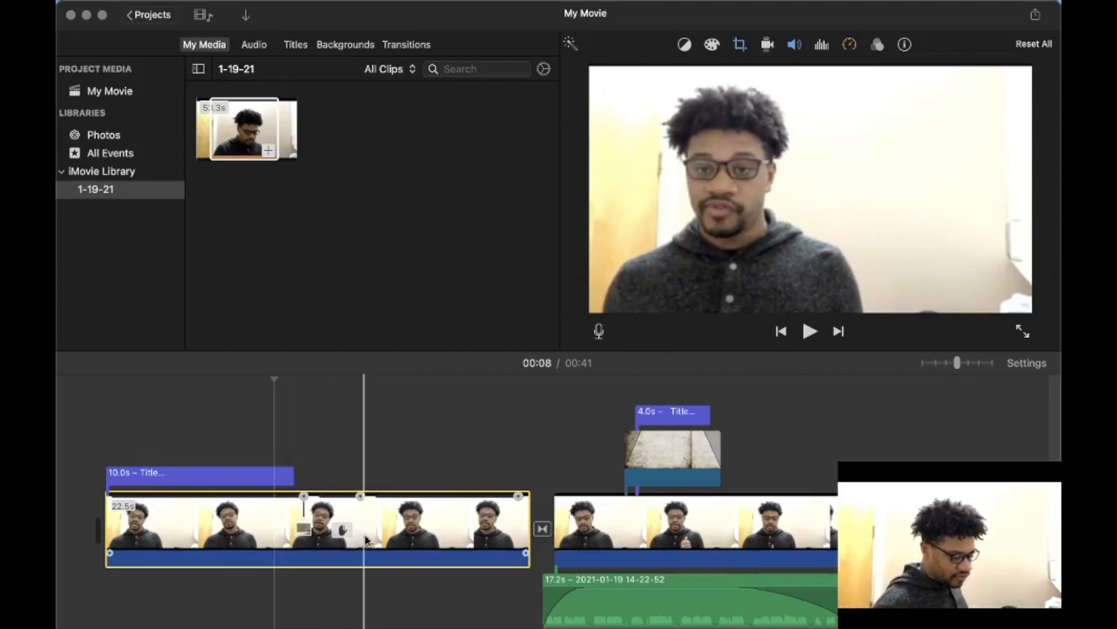
left_click(344, 529)
key("space")
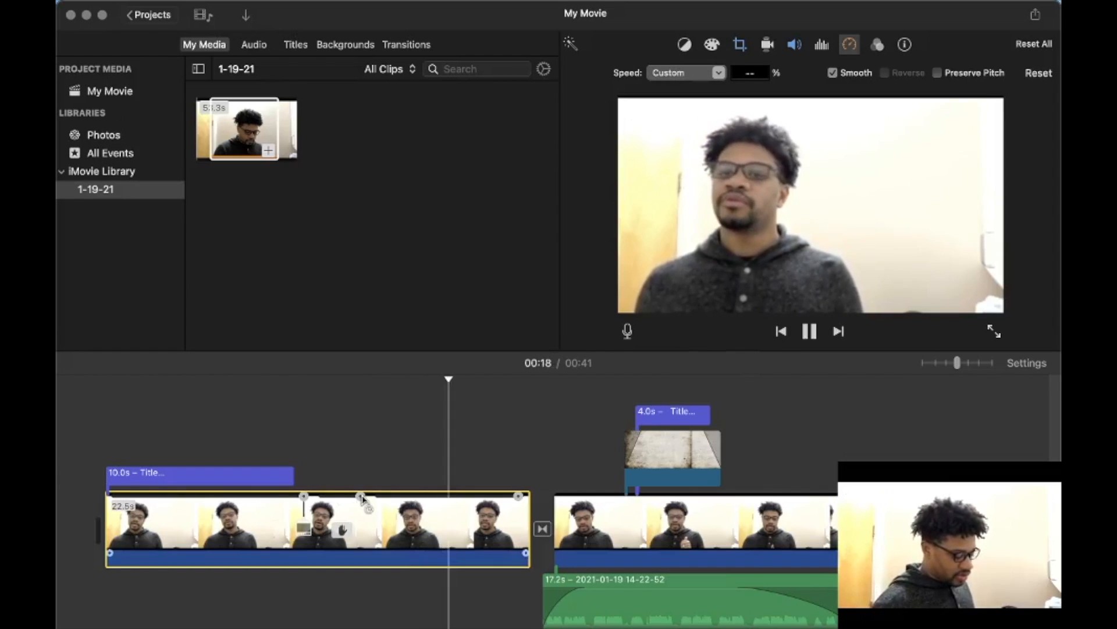
left_click_drag(361, 497, 322, 499)
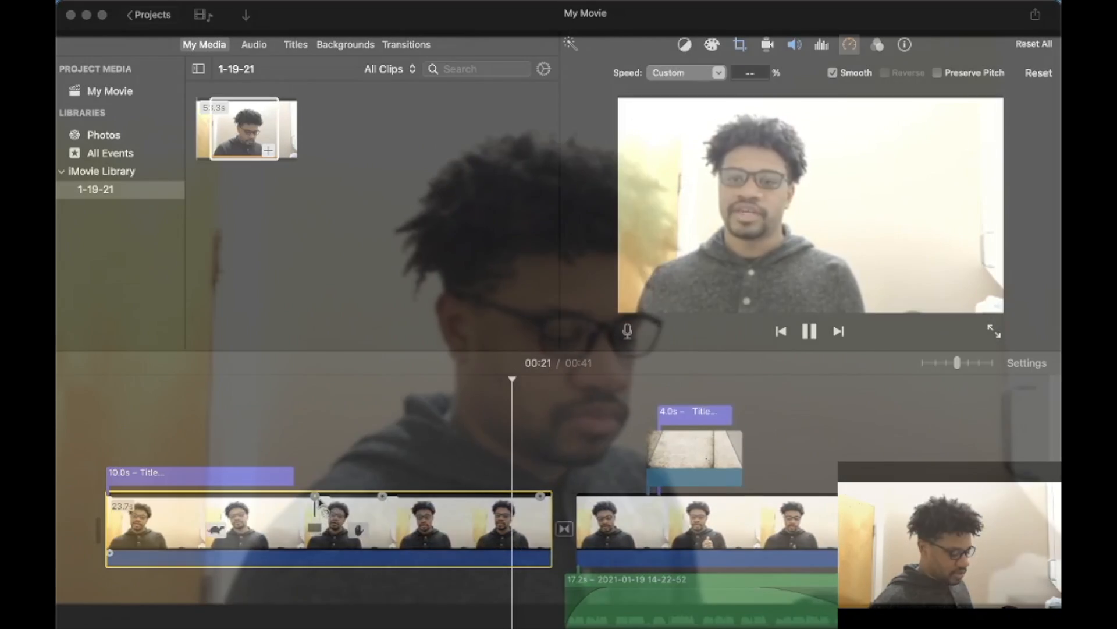